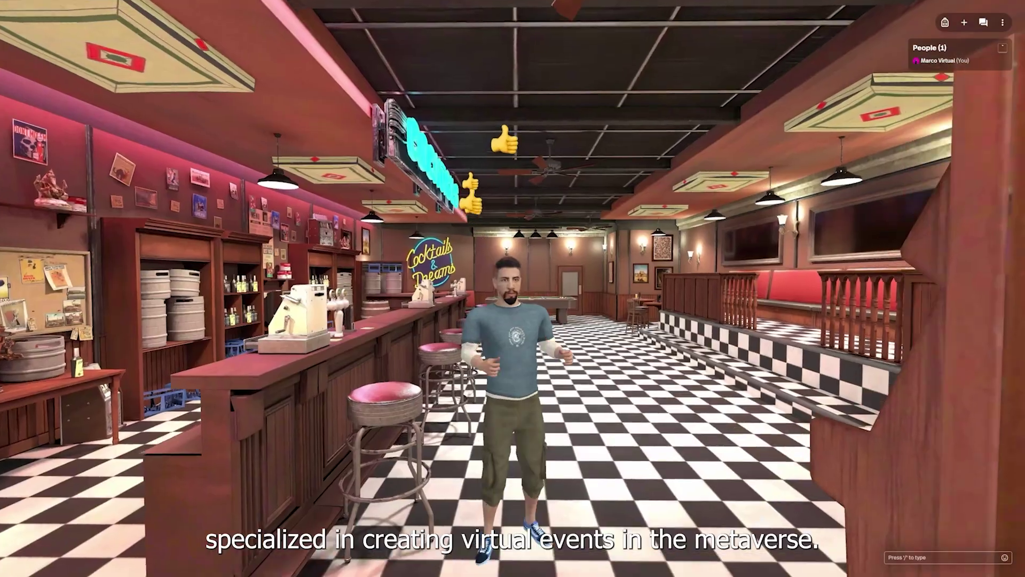
Step: Walk the avatar through the virtual bar and the loft apartment scenes
key(a)
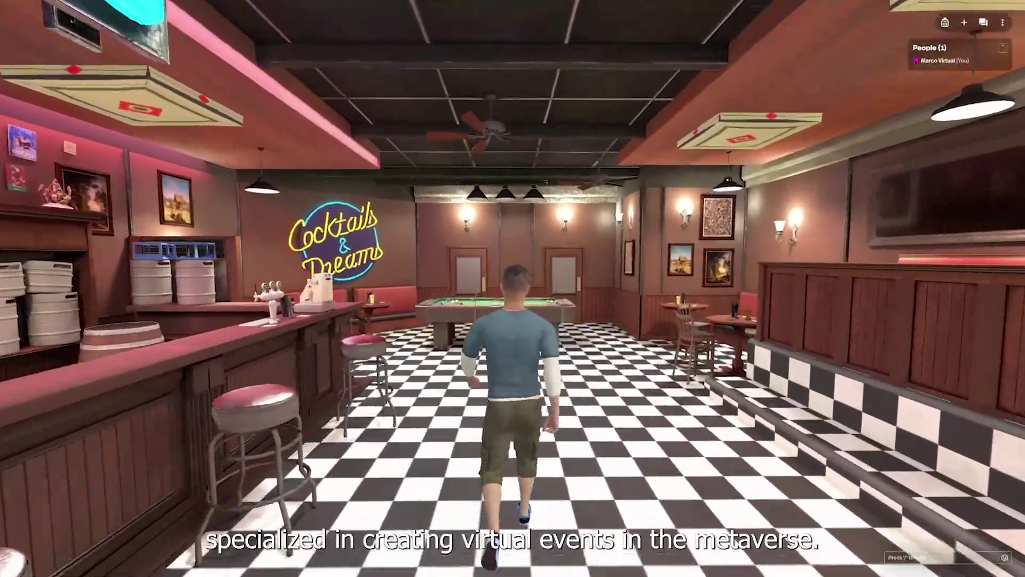
key(w)
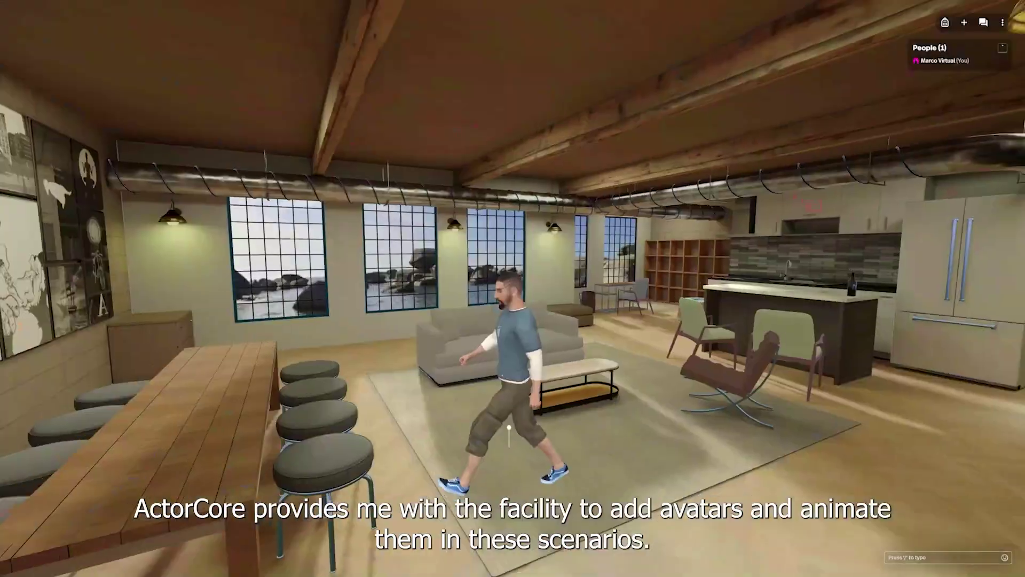
key(a)
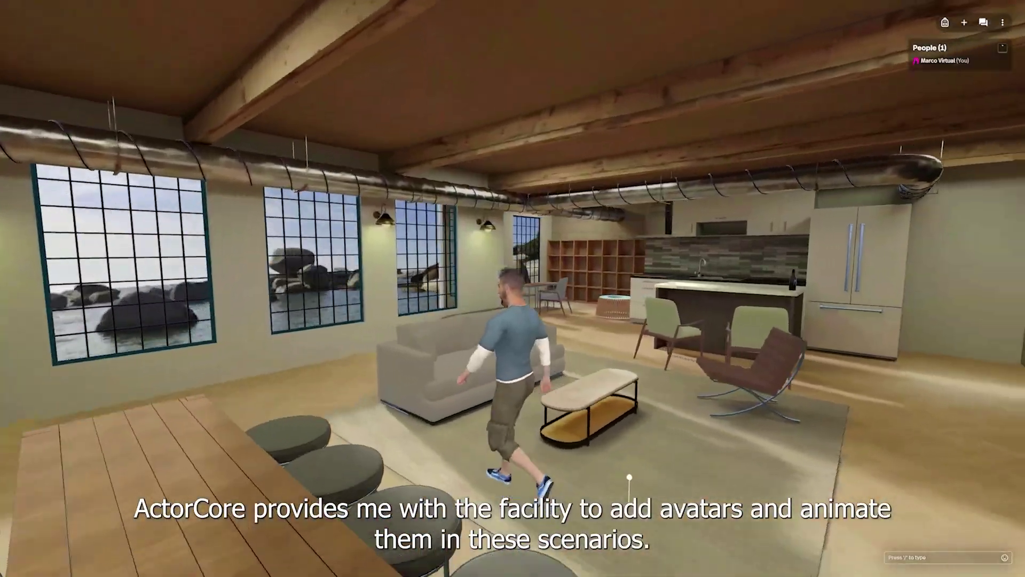
key(w)
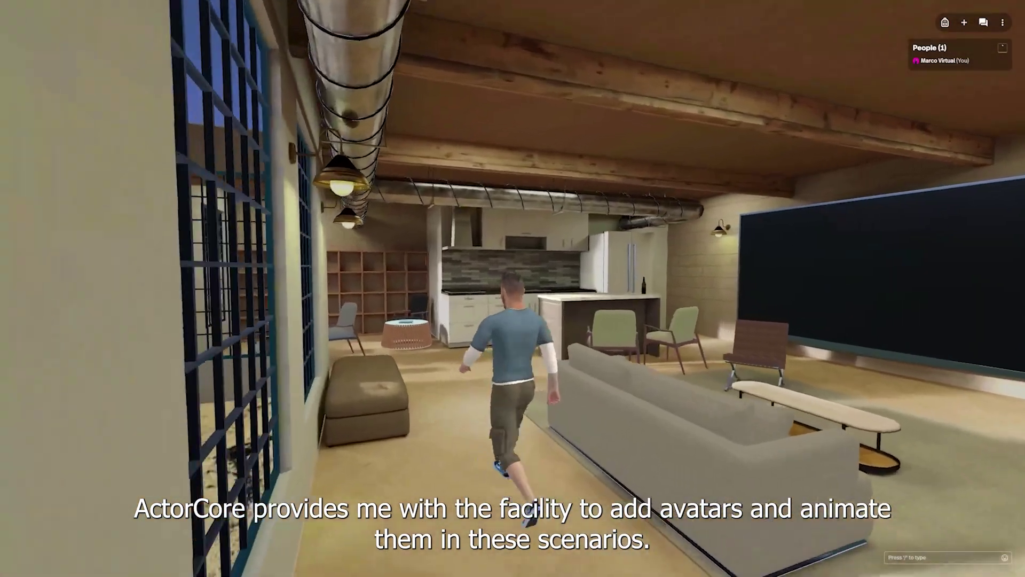
key(s)
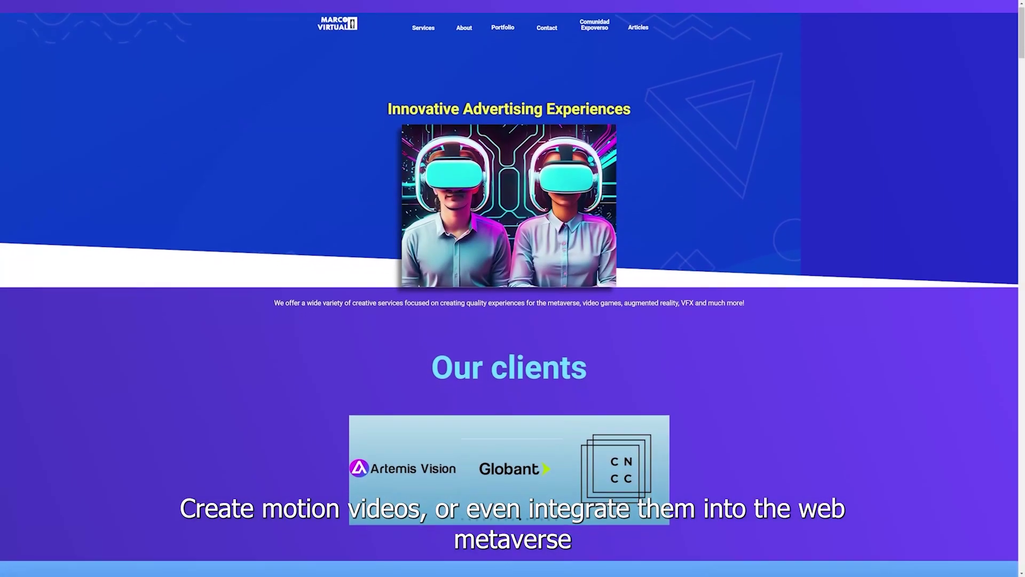
Step: Look through the website's clients and services sections and the video playlists on the YouTube channel
scroll(509, 288, down, 1)
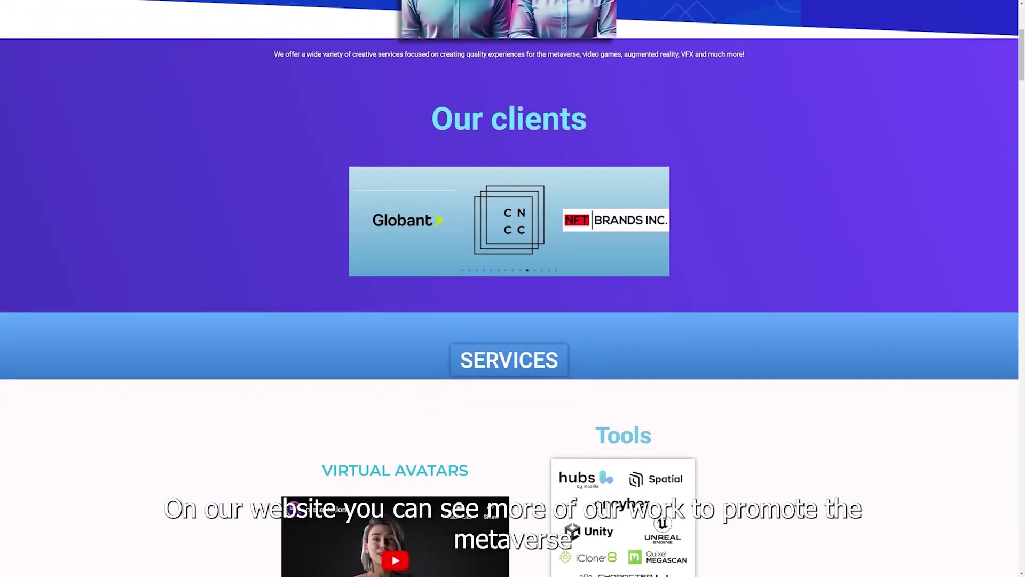
scroll(509, 289, down, 5)
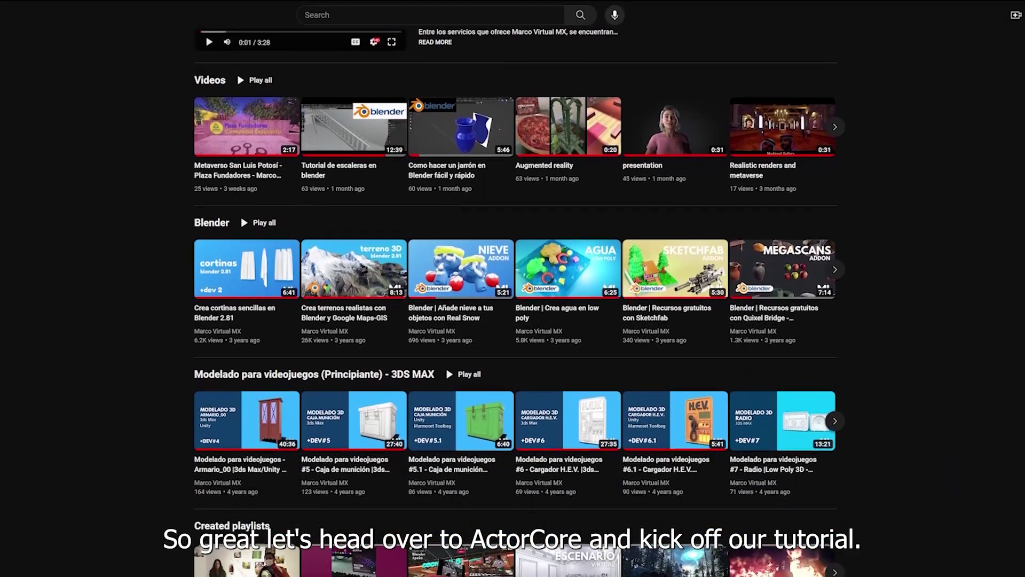
scroll(512, 288, down, 1)
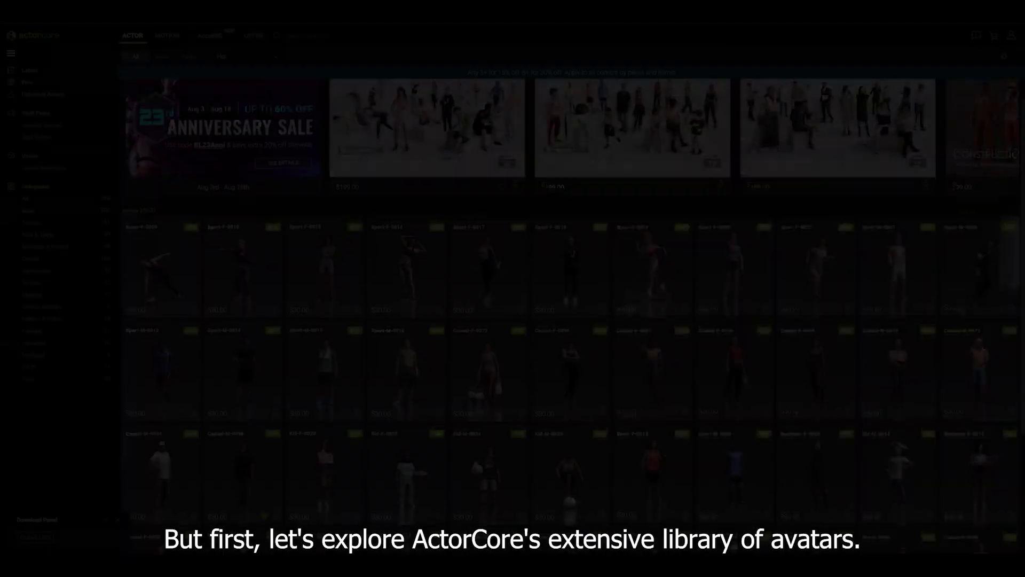
Step: Browse the ActorCore library of actors, followed by its library of motions
scroll(569, 315, down, 1)
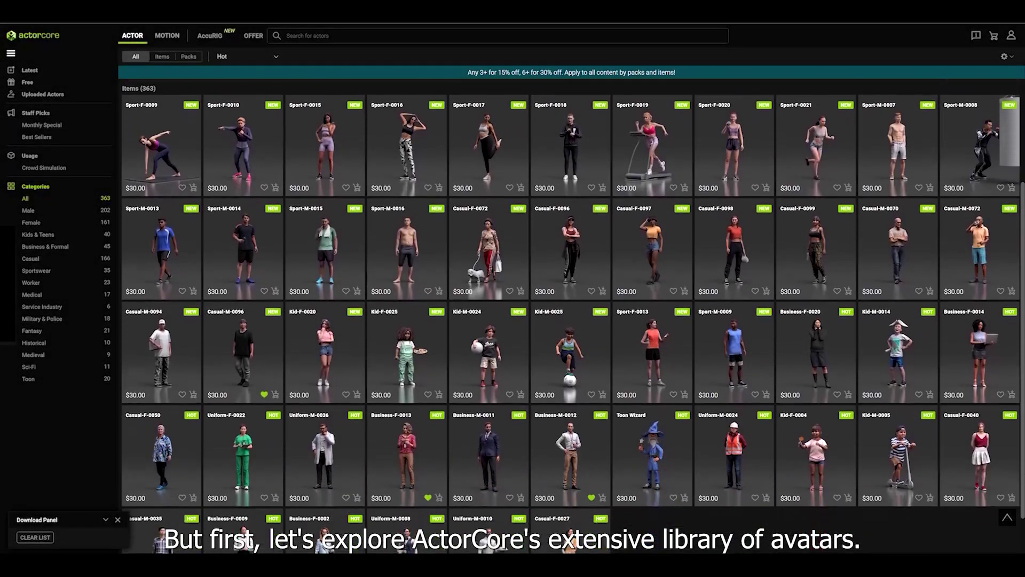
scroll(569, 315, down, 5)
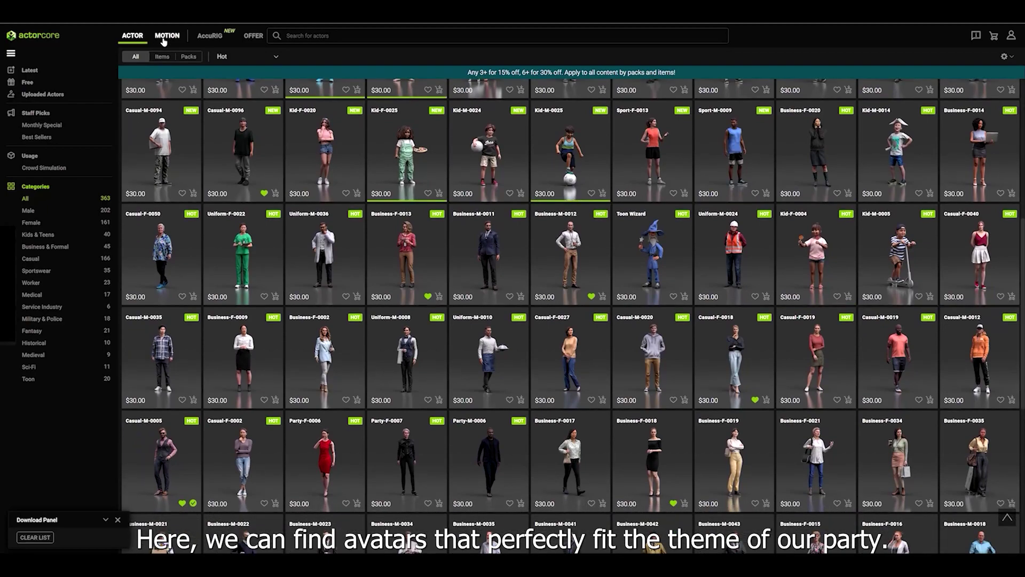
click(165, 37)
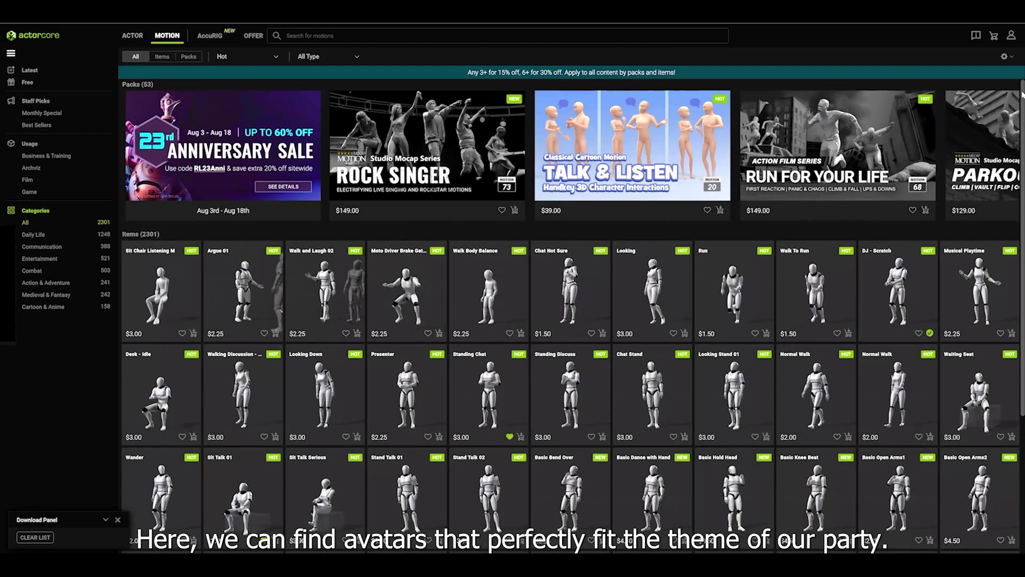
scroll(574, 316, down, 8)
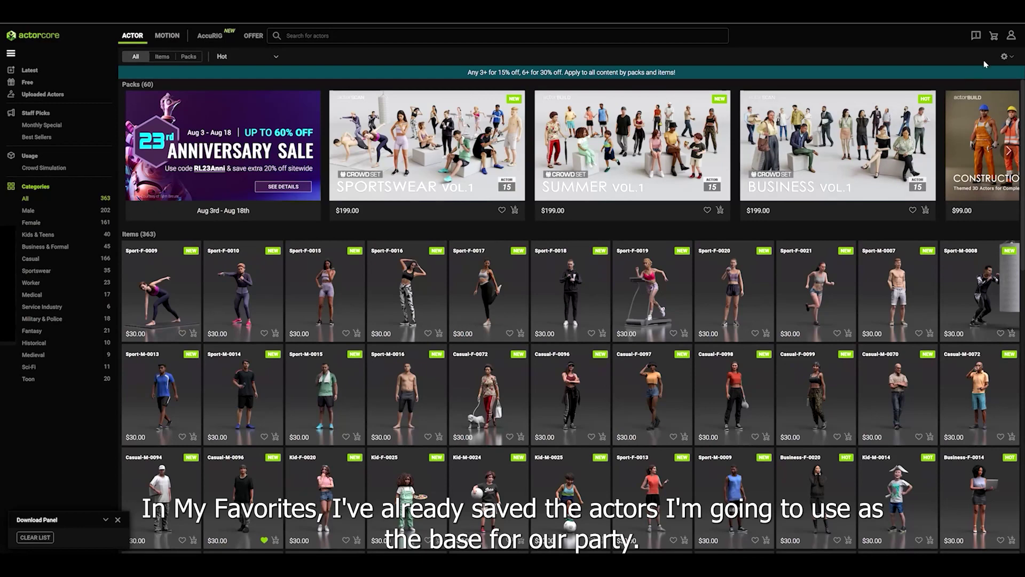
Step: Show the account's favorite actors and inspect Casual-F-0018 from several angles in the 3D preview
click(1011, 36)
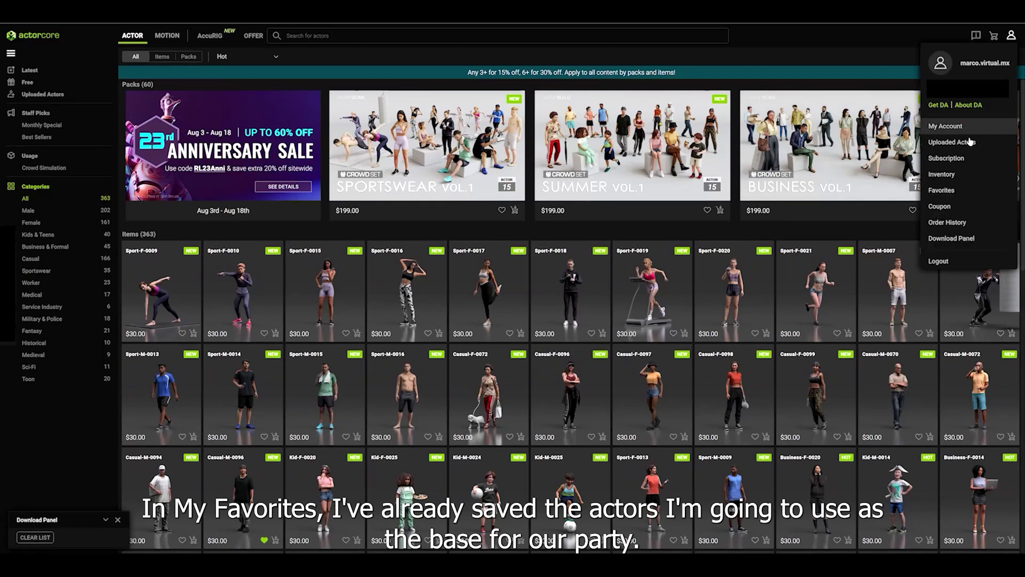
click(950, 197)
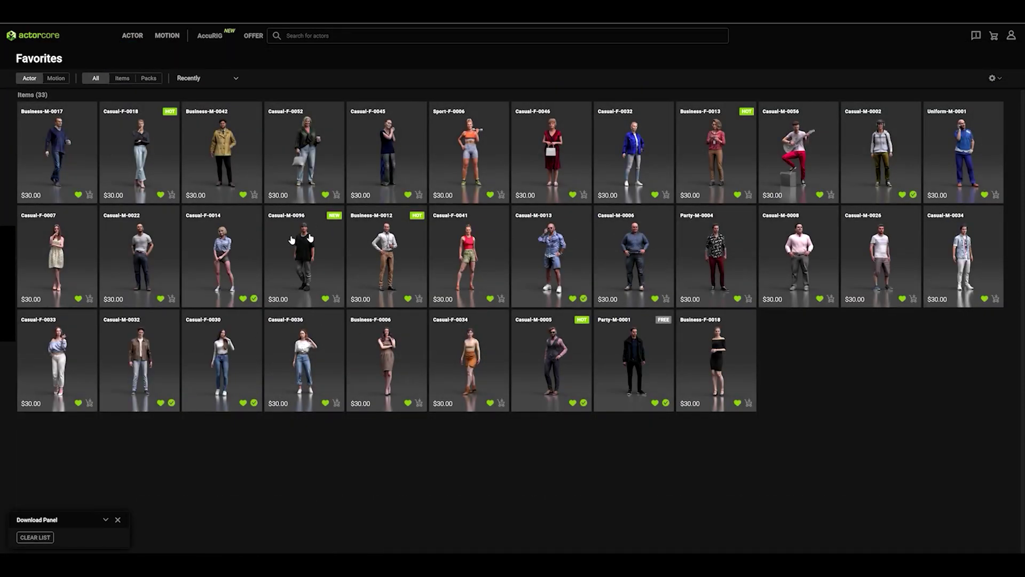
click(144, 153)
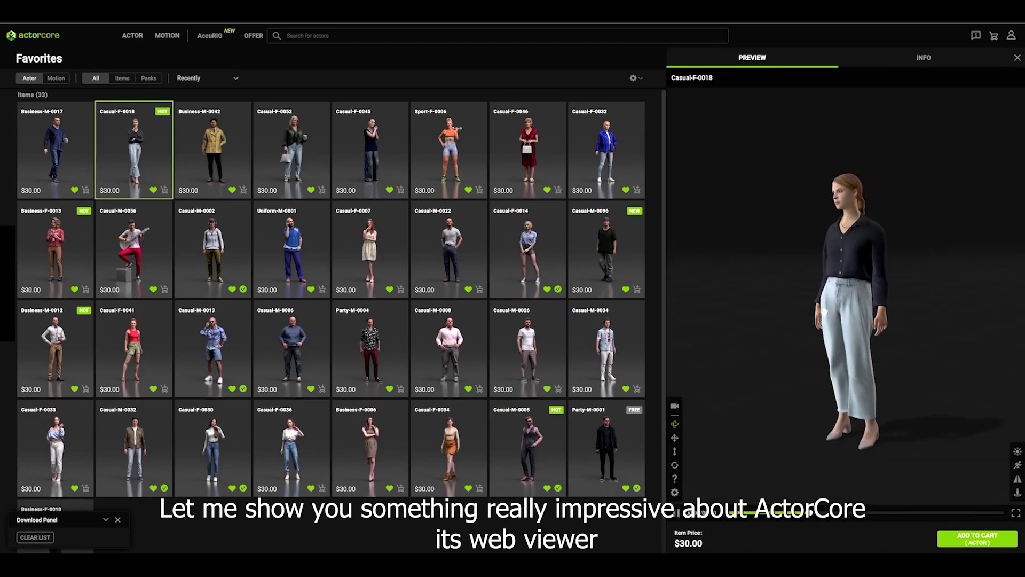
drag(842, 311, 916, 310)
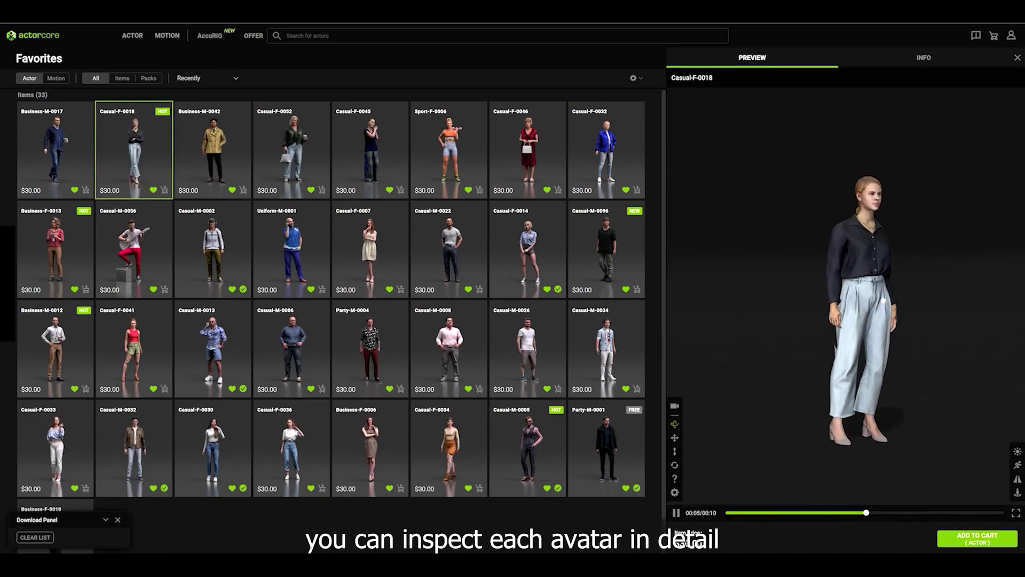
drag(803, 310, 946, 241)
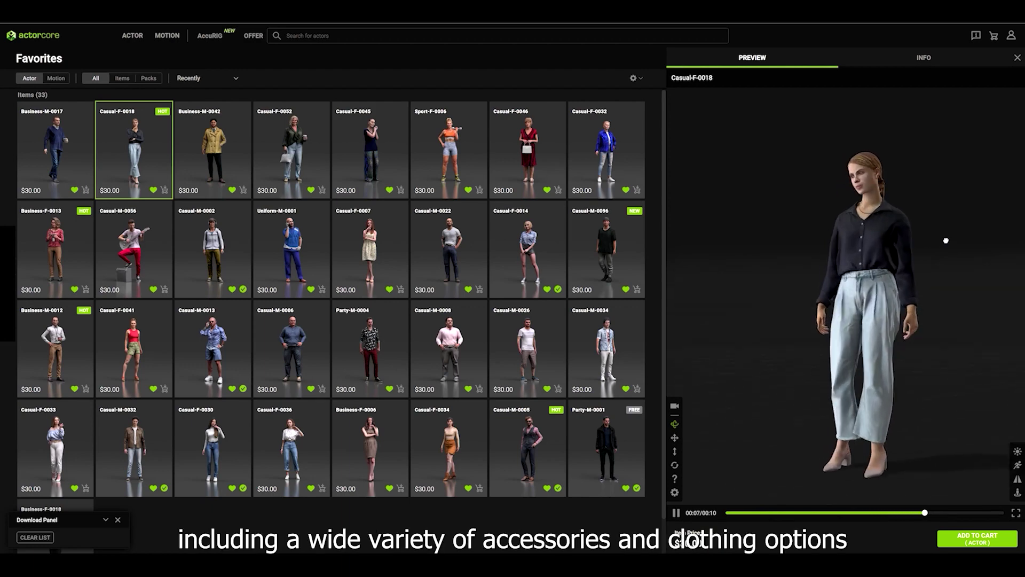
Step: Preview Party-M-0004 under Studio White lighting and Casual-M-0034 under Warm and another lighting preset
click(370, 348)
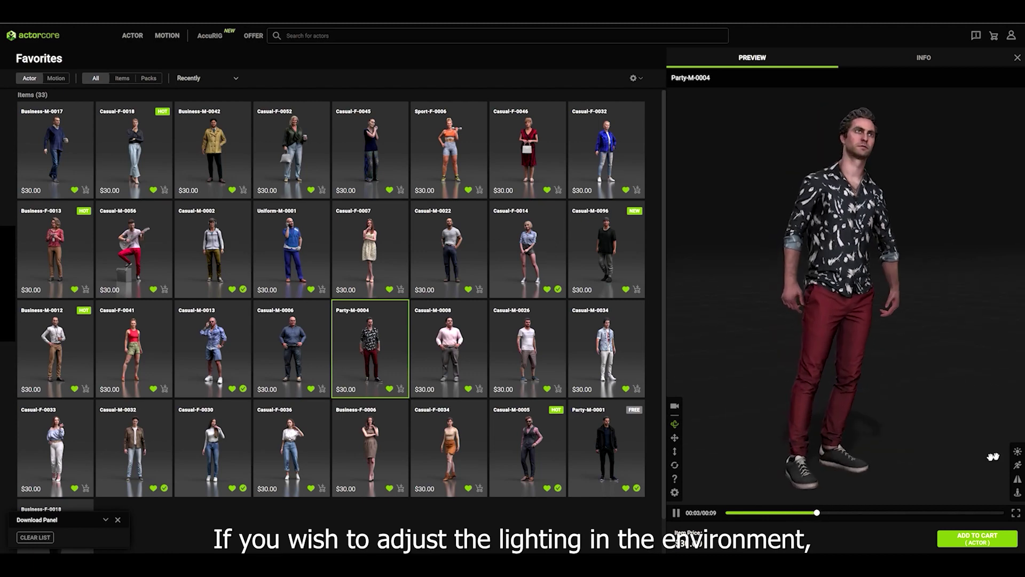
click(1017, 451)
click(994, 377)
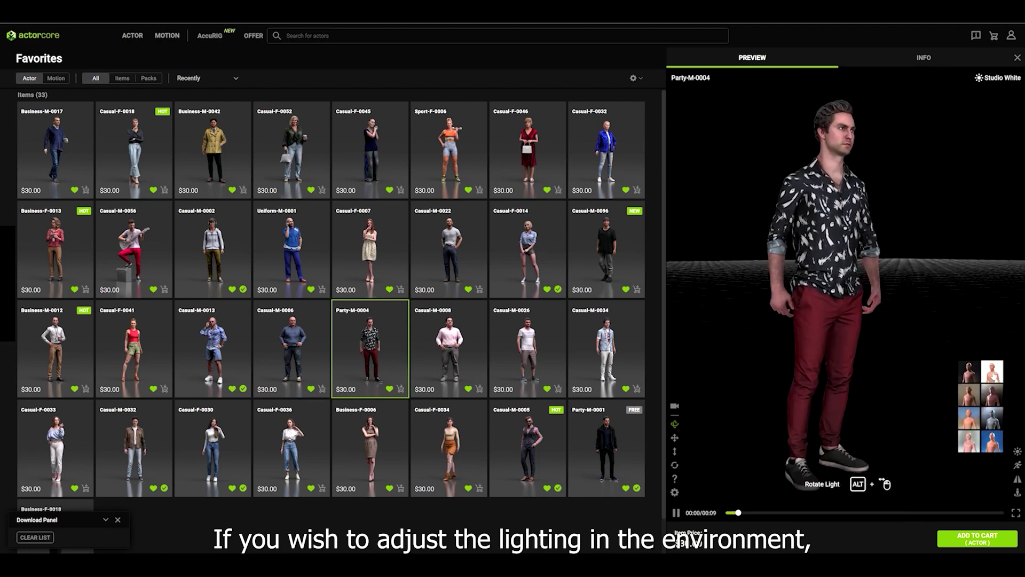
drag(922, 347, 831, 344)
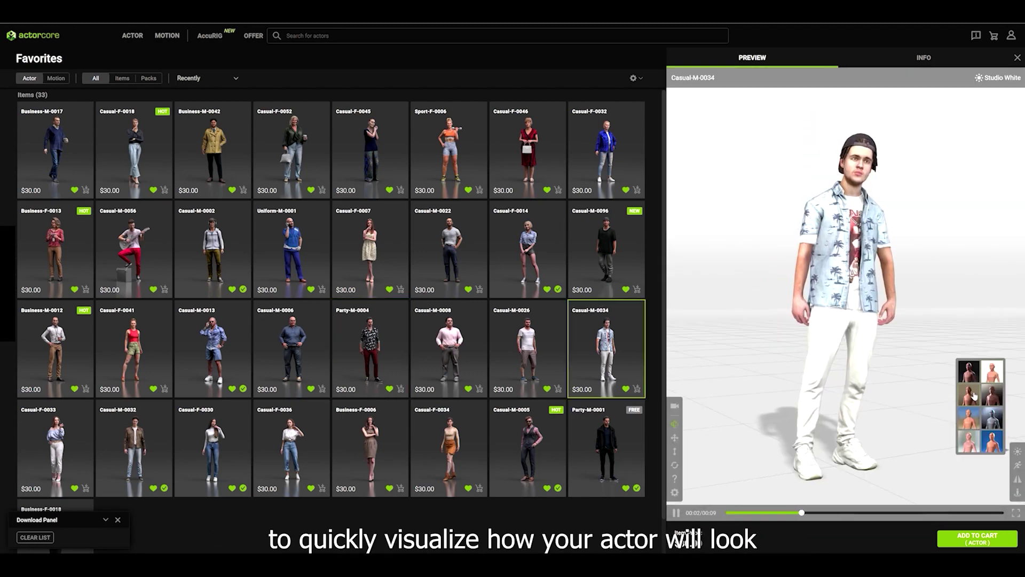
click(974, 395)
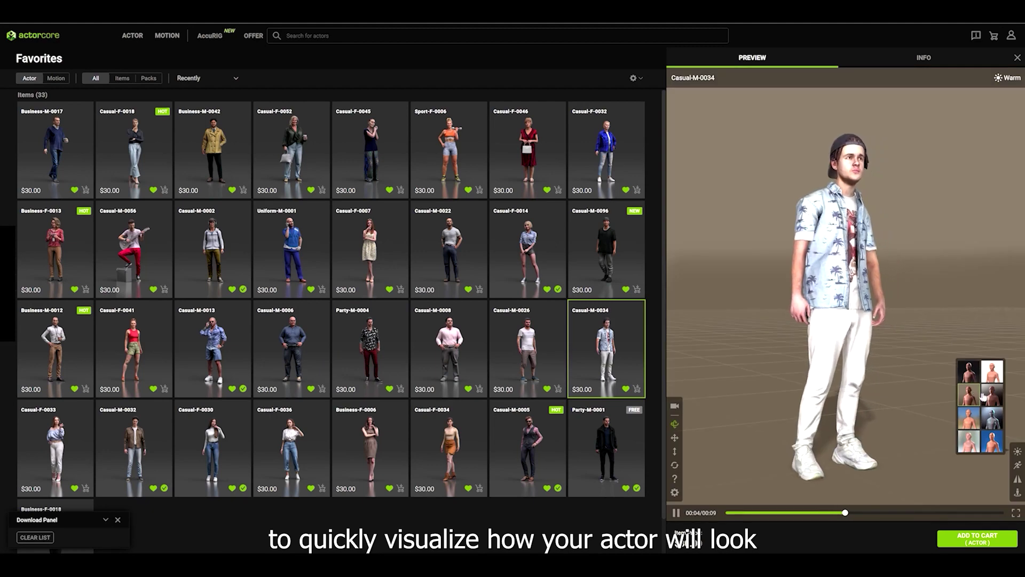
click(993, 395)
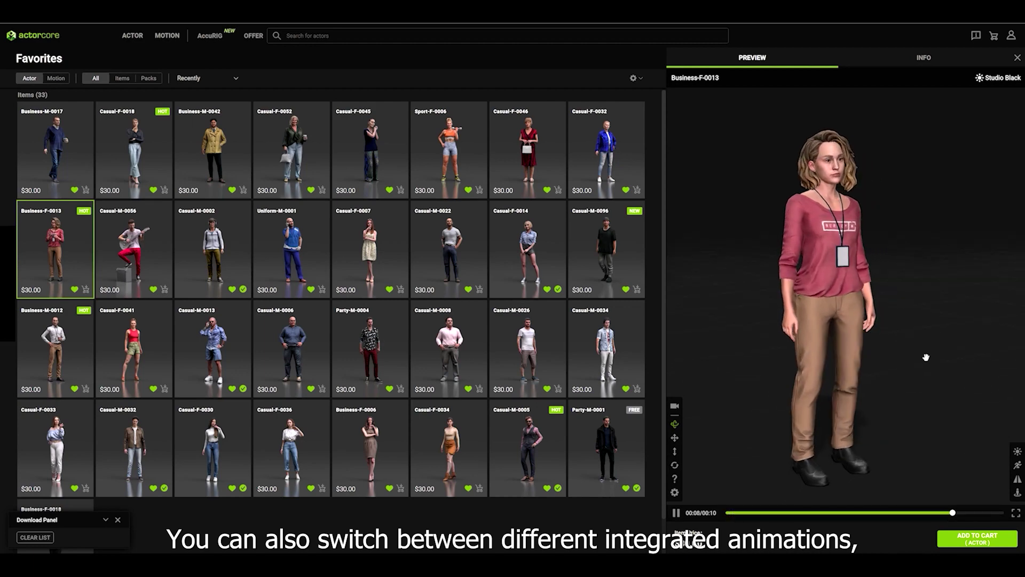
Step: Preview the Talk and Look Around animations on Business-F-0013 from different angles
click(1018, 466)
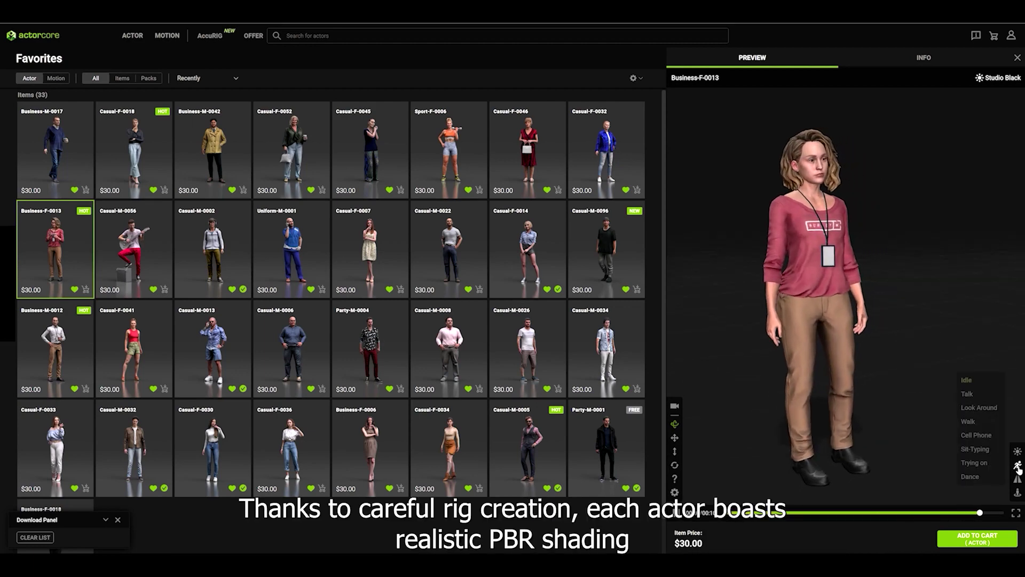
click(969, 395)
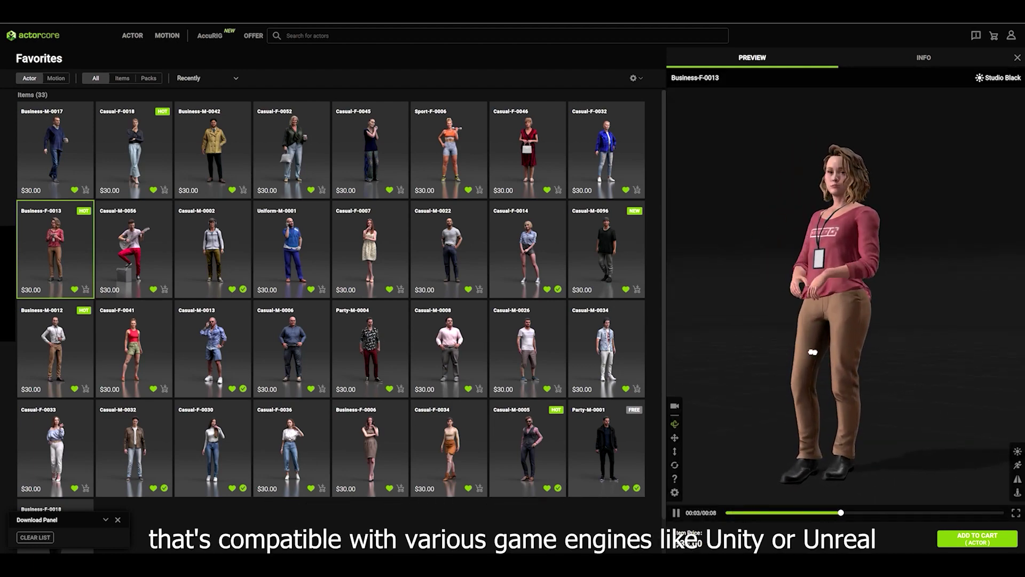
drag(869, 355, 796, 356)
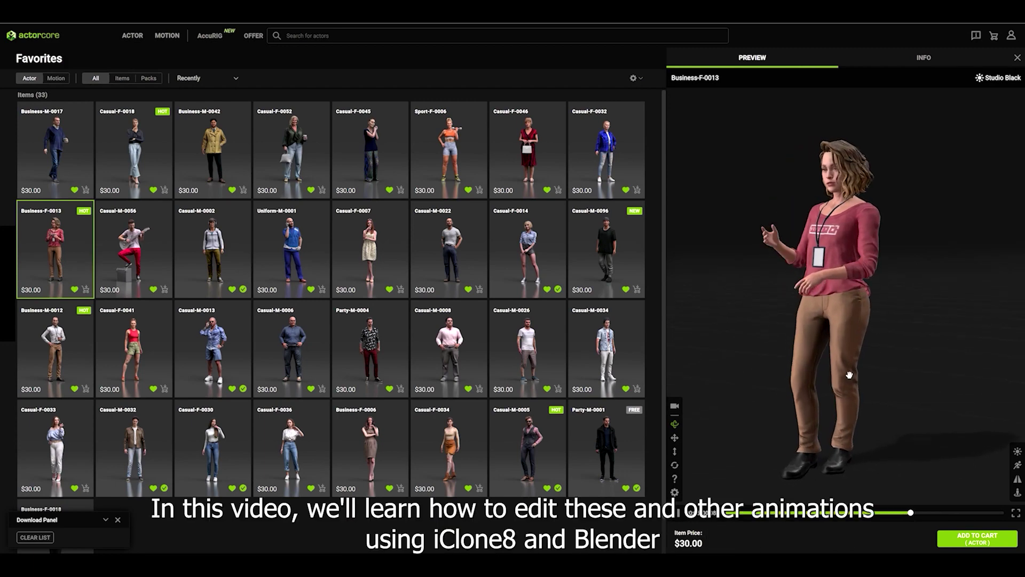
click(971, 408)
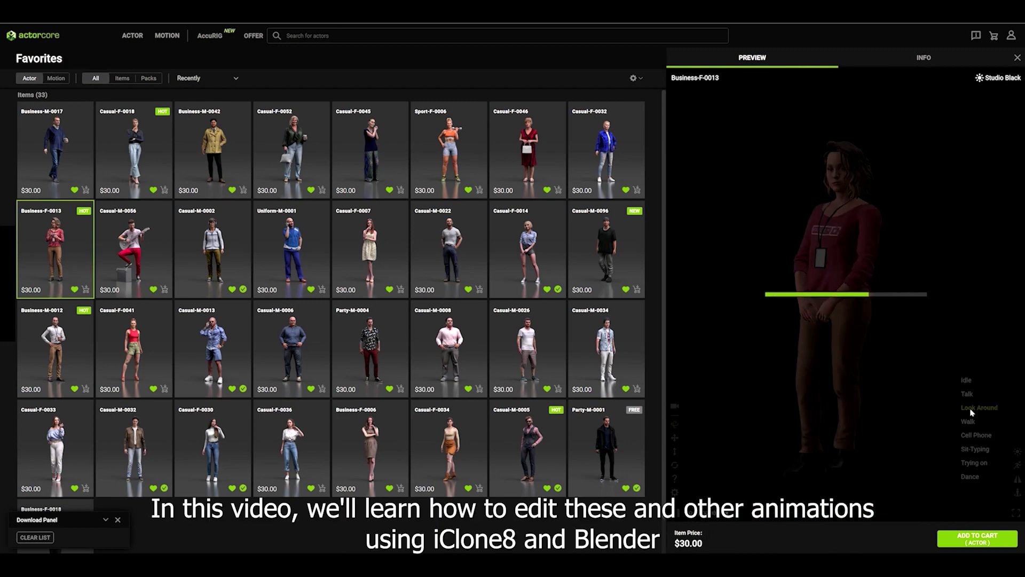
drag(824, 364, 896, 366)
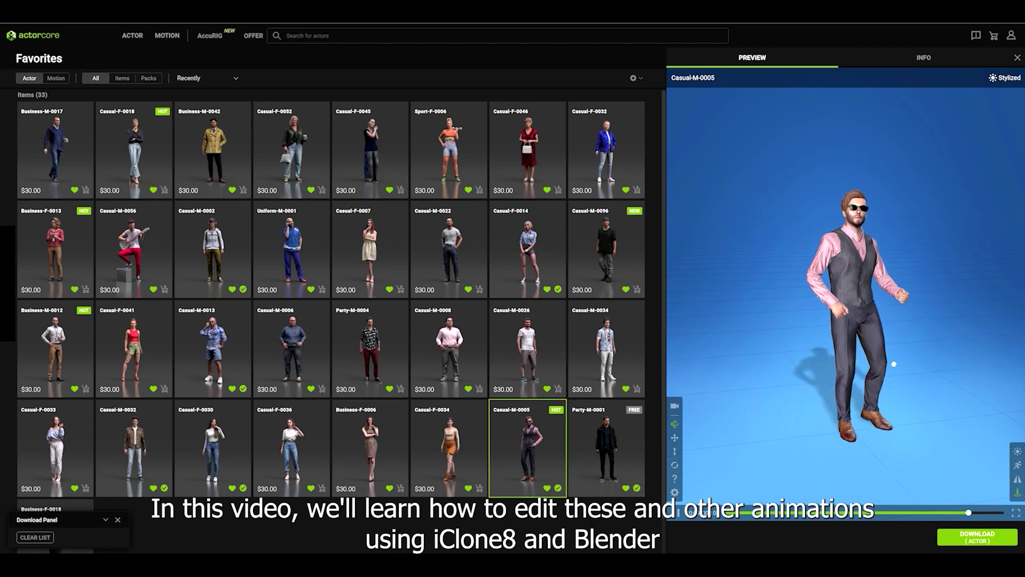
Step: Check Casual-M-0005 in the preview and download this actor with iClone 8 / Character Creator 4 as the target application
drag(934, 361, 827, 361)
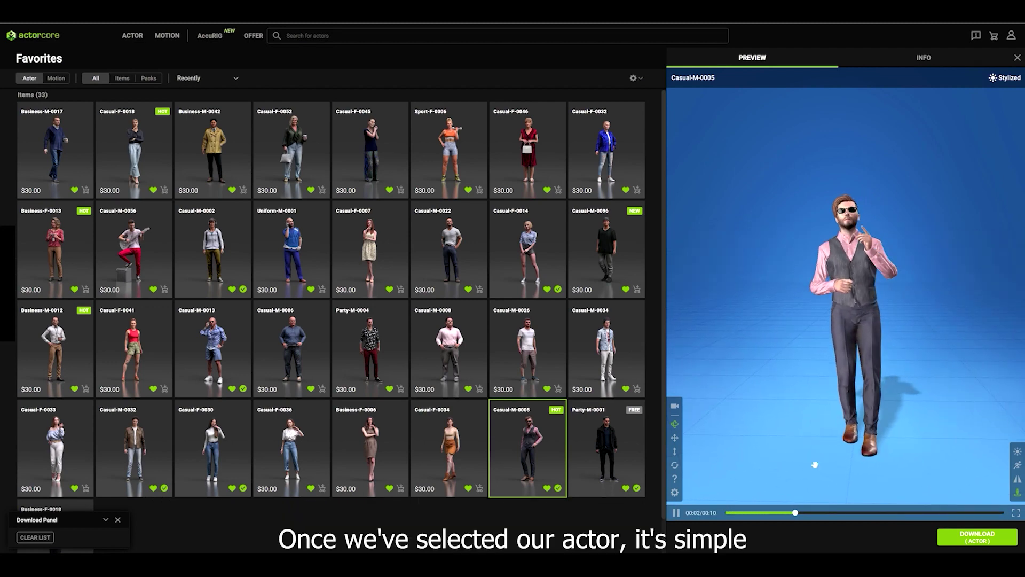
click(959, 537)
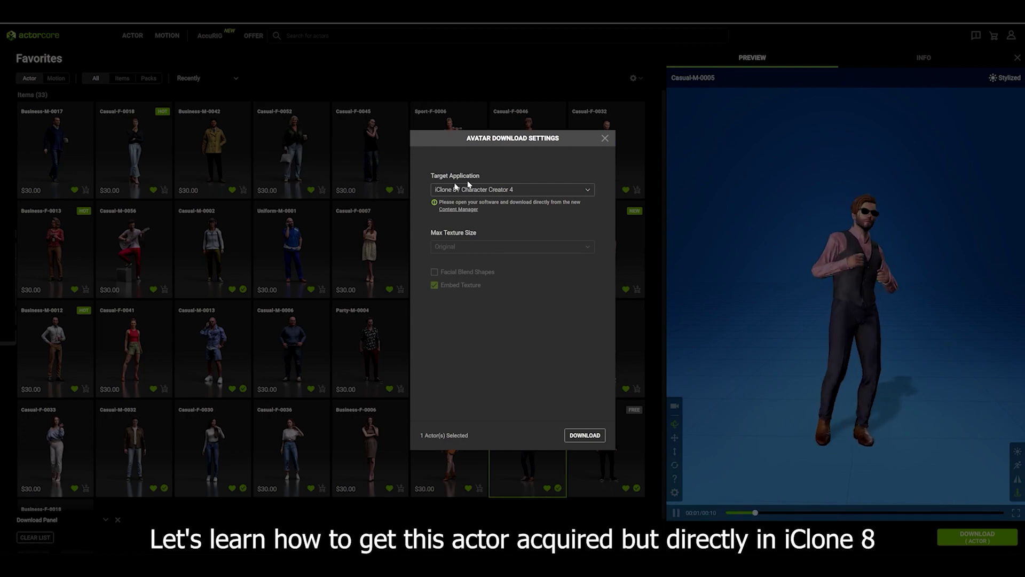
click(584, 435)
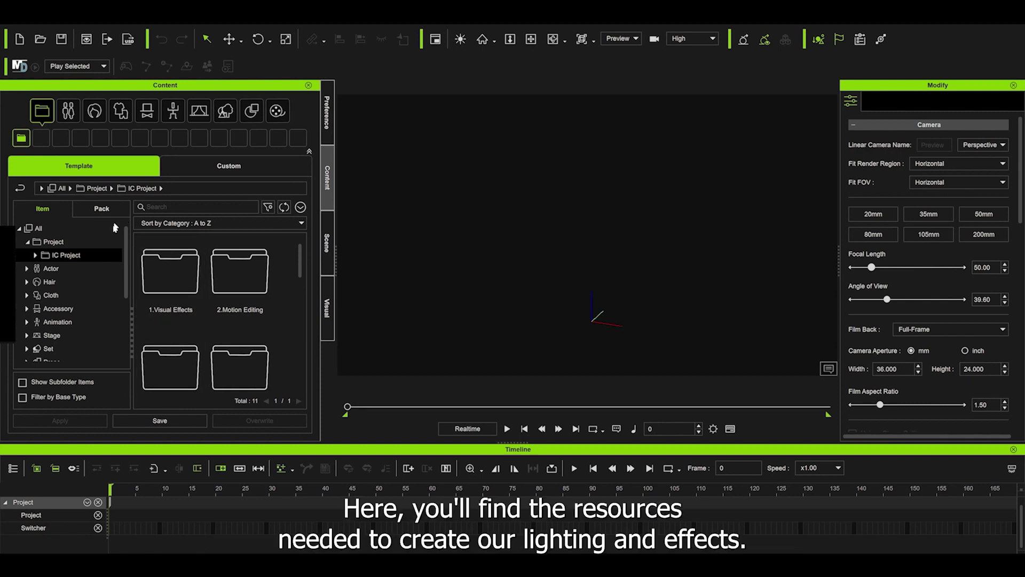
Step: In iClone, list the template content by pack and open the Scenes & Effects pack
click(102, 212)
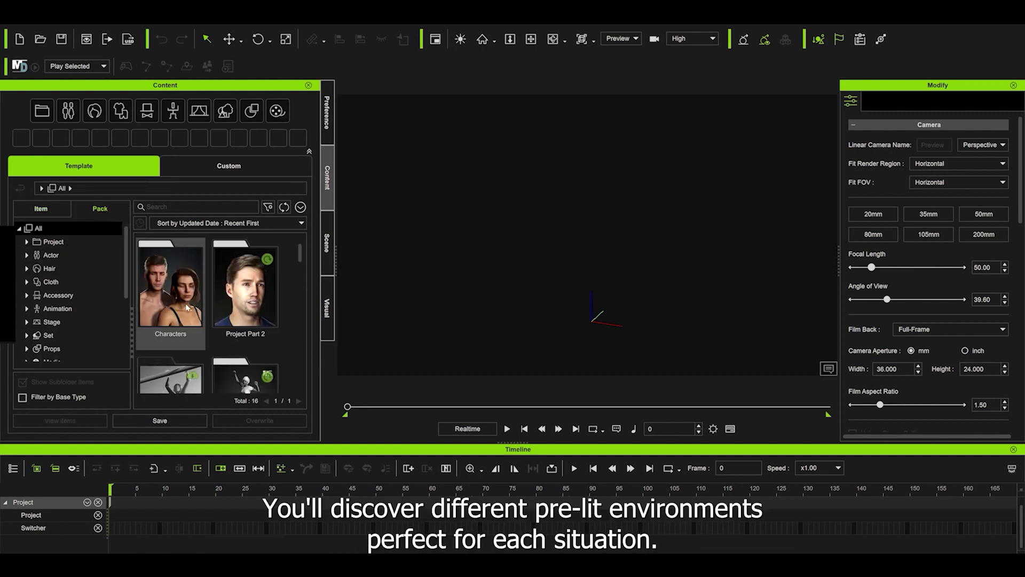
scroll(187, 308, down, 1)
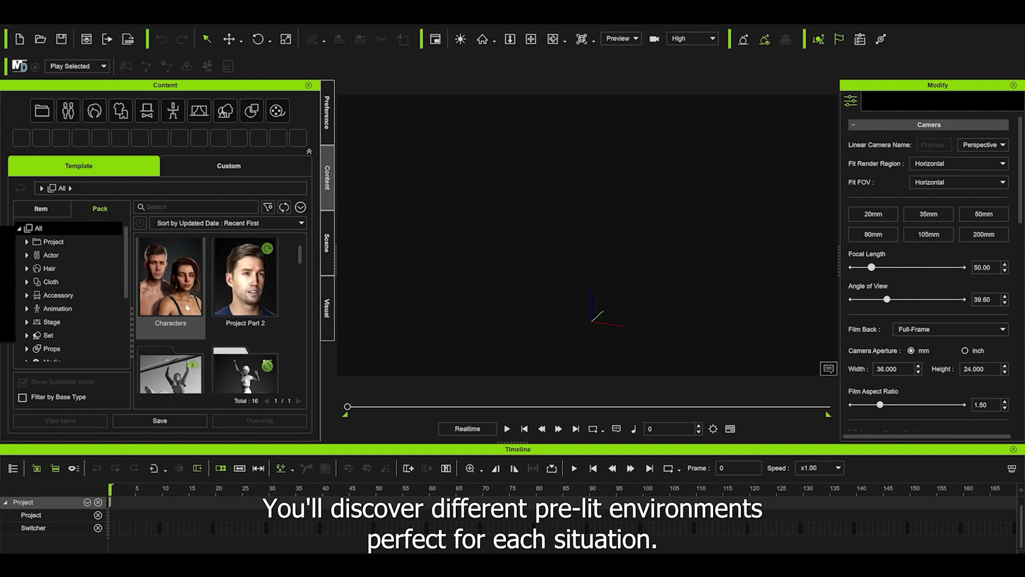
scroll(188, 307, down, 6)
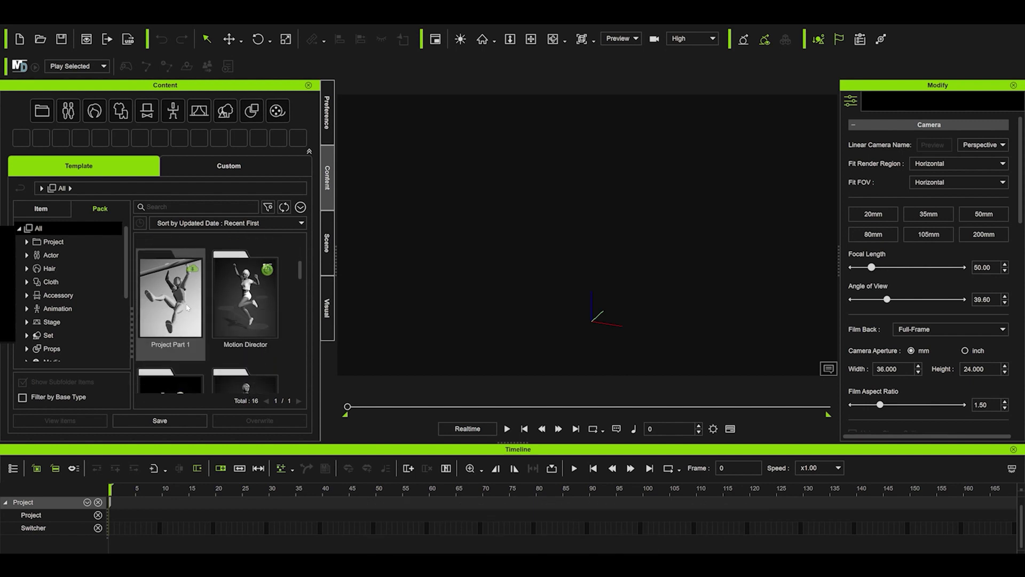
scroll(189, 306, down, 3)
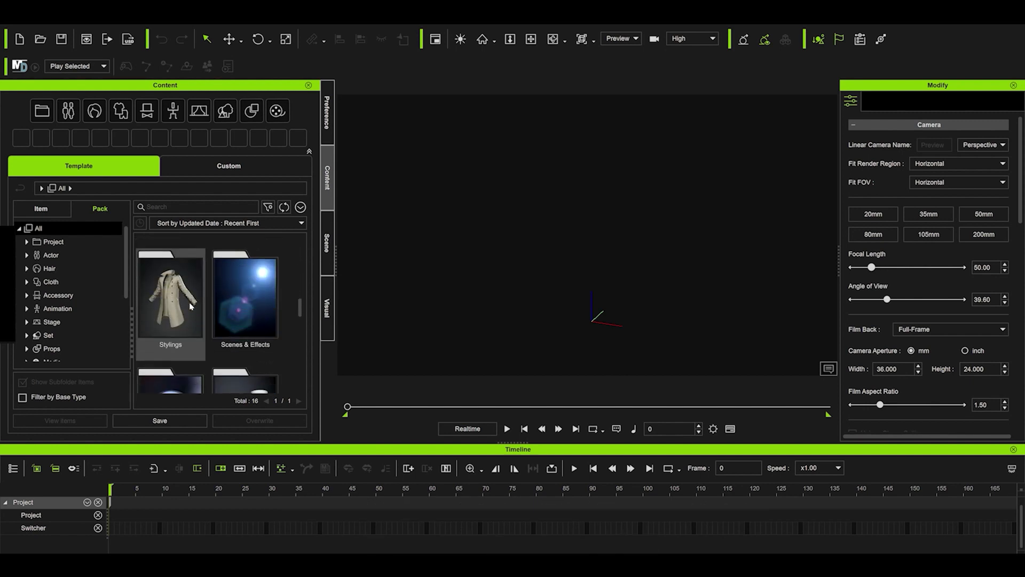
double_click(236, 302)
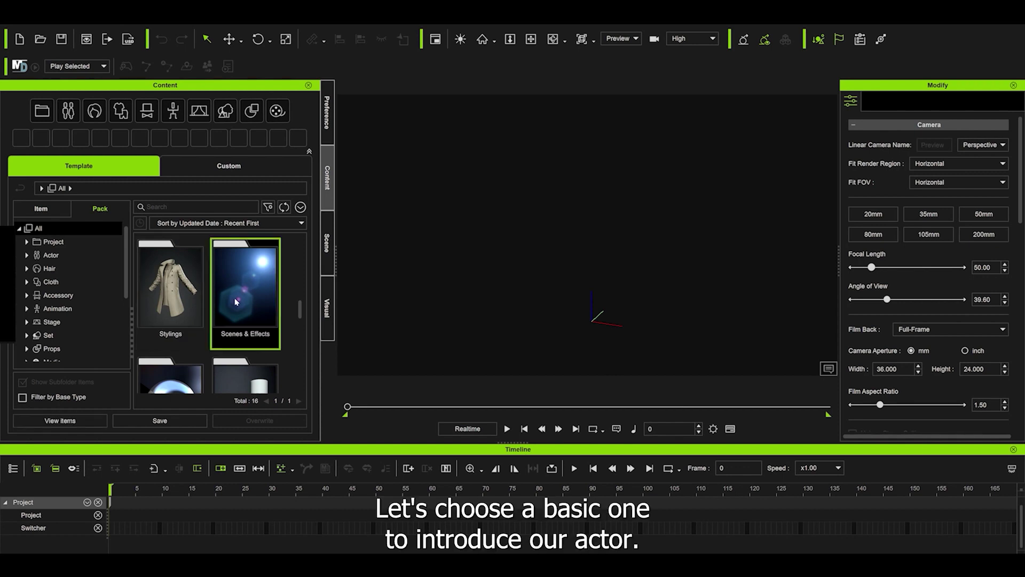
Step: Load the Average light room from the Scenes & Effects pack into the scene
scroll(165, 357, down, 2)
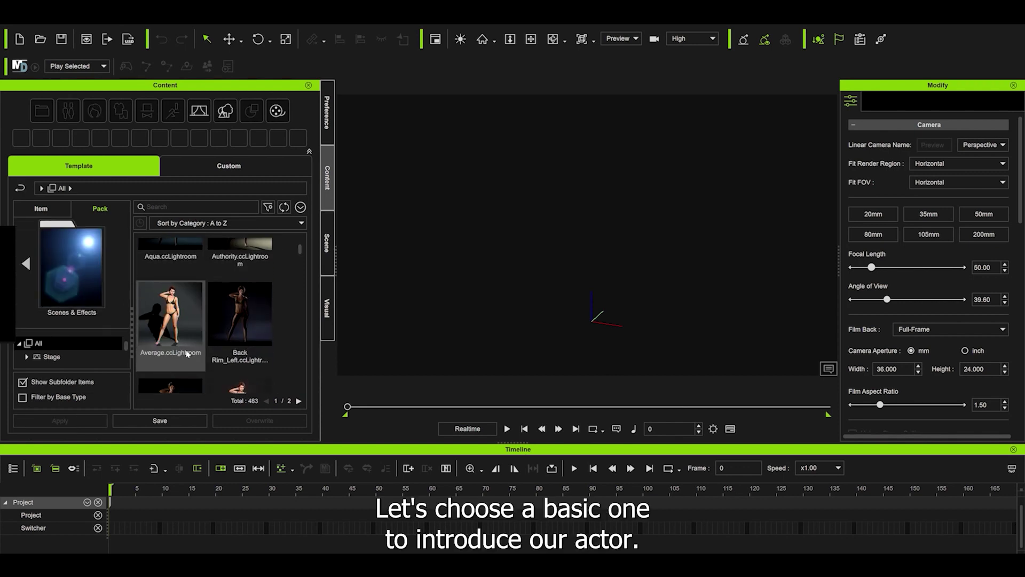
double_click(184, 317)
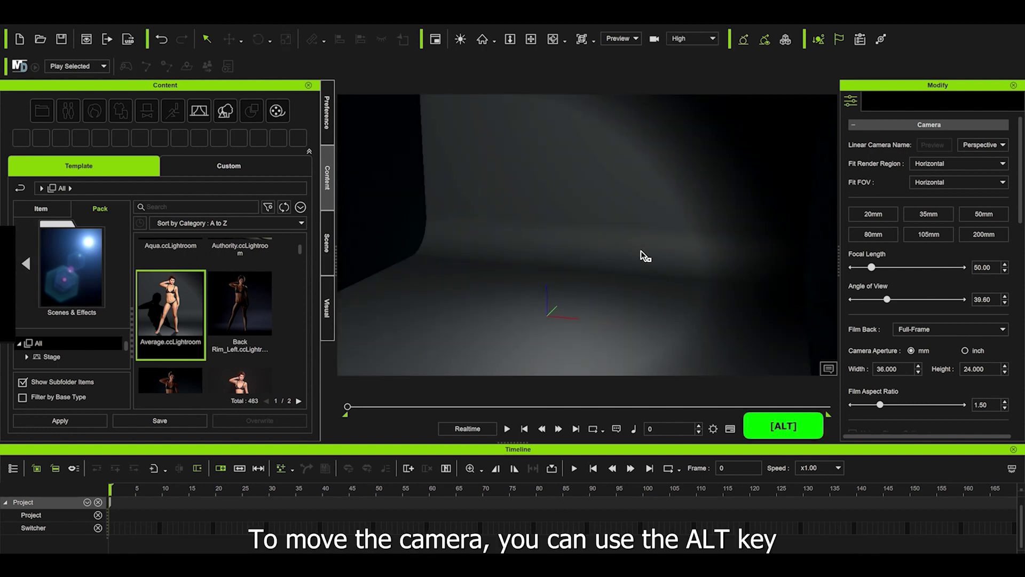
alt+right_drag(646, 250, 600, 277)
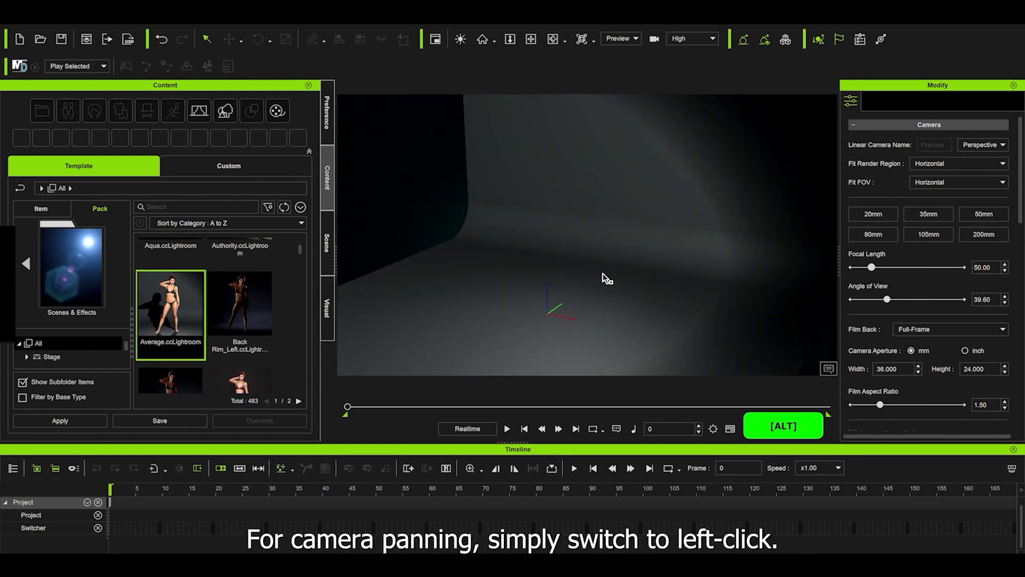
alt+drag(603, 277, 602, 254)
alt+right_drag(601, 254, 612, 258)
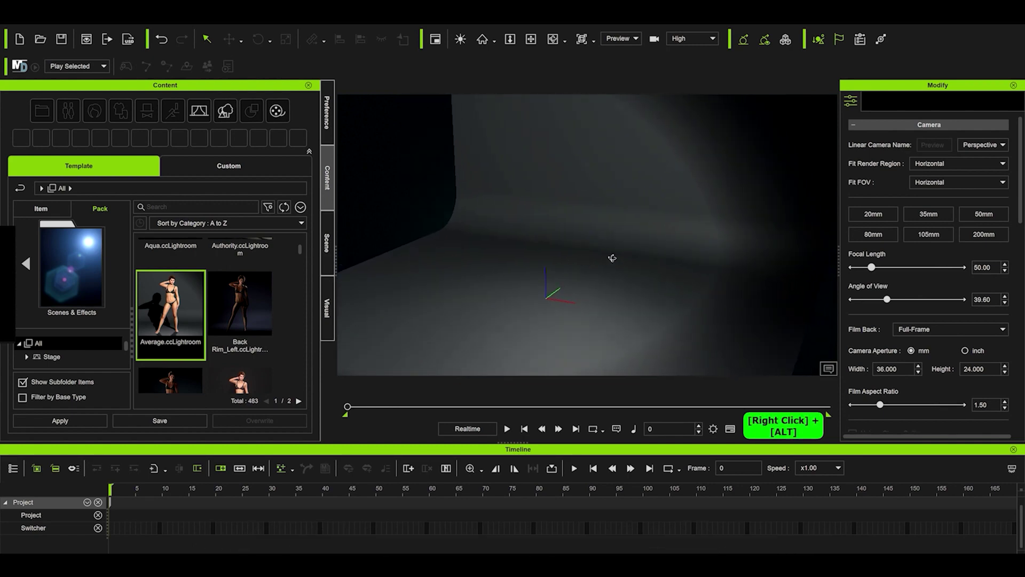
mouse_move(612, 257)
alt+mouse_down()
mouse_move(622, 254)
mouse_move(612, 255)
alt+mouse_up()
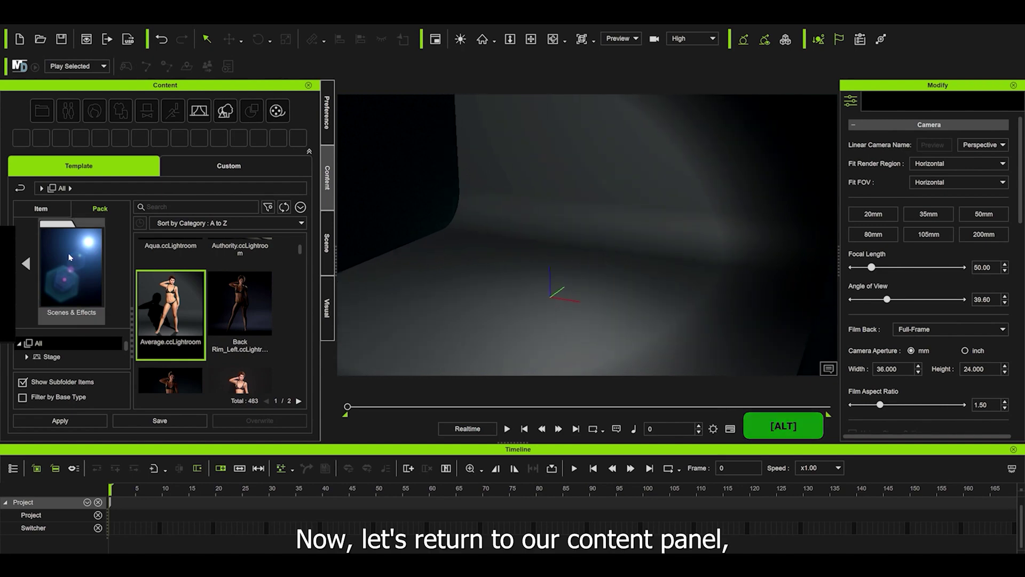
Step: Leave the Scenes & Effects pack and list the Purchased Items category in the template content by item
click(26, 263)
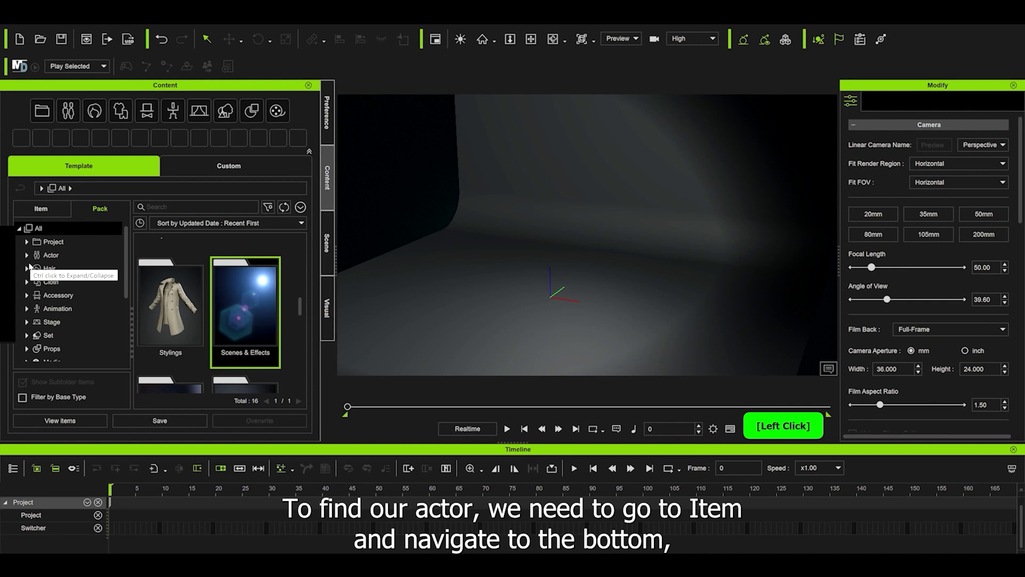
click(43, 209)
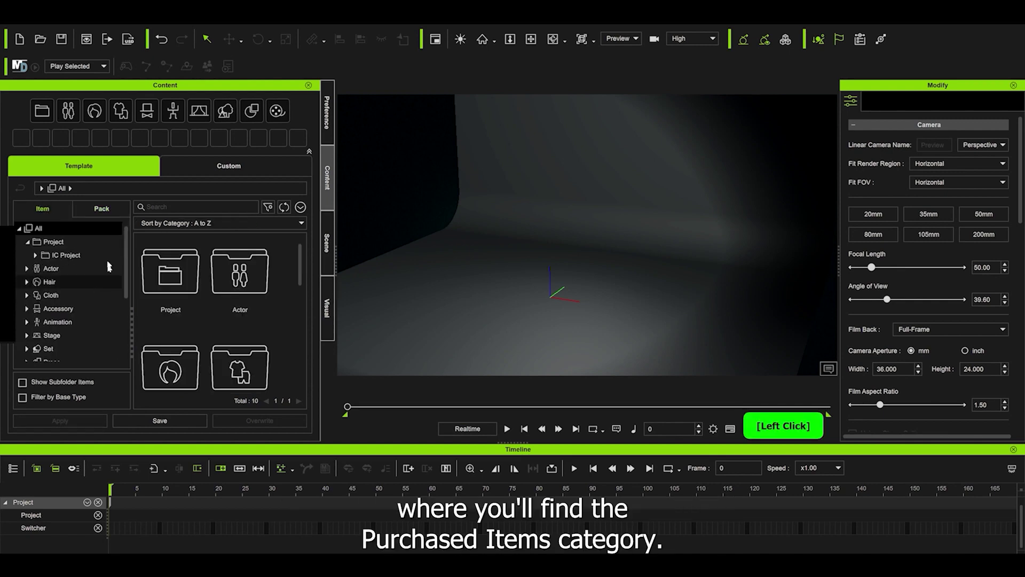
scroll(69, 280, down, 3)
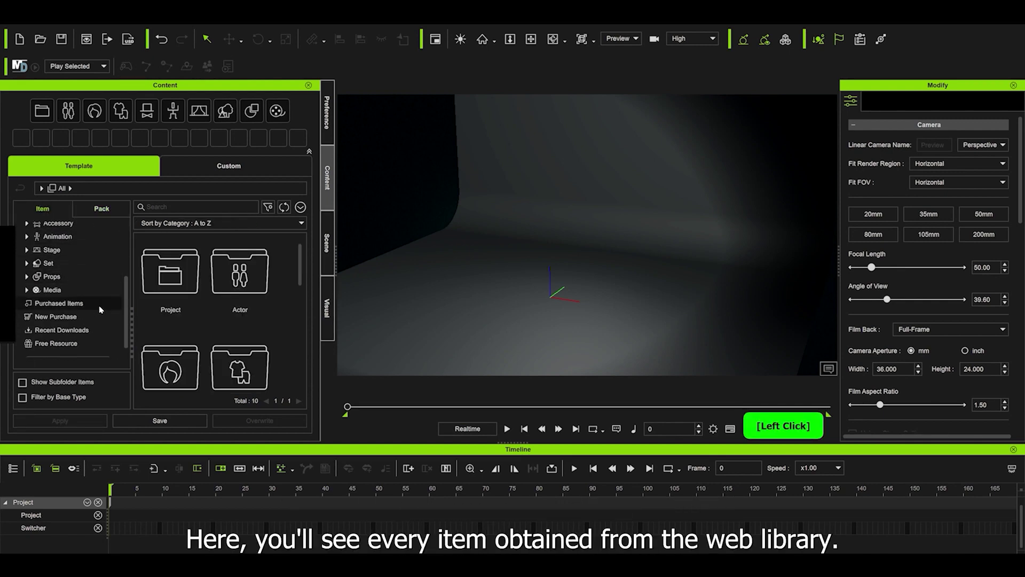
click(83, 304)
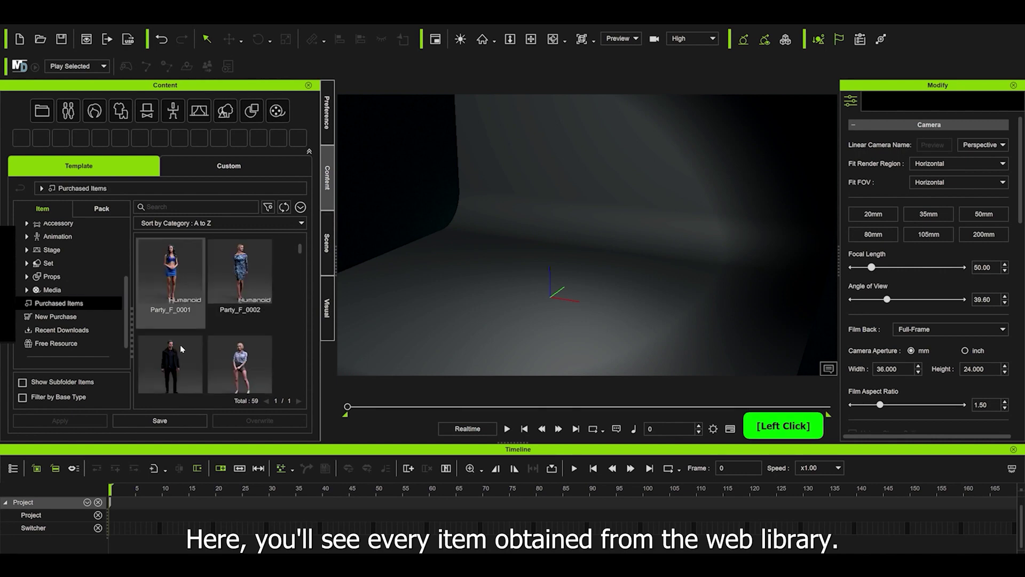
Step: Place the purchased actor Casual_M_0005 on the 3D studio floor
scroll(193, 344, down, 10)
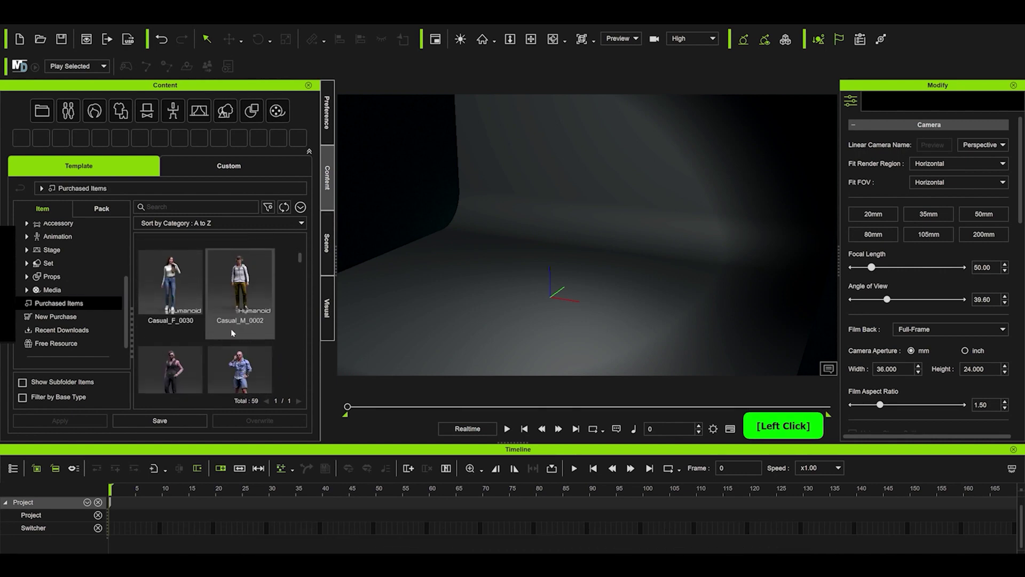
click(175, 310)
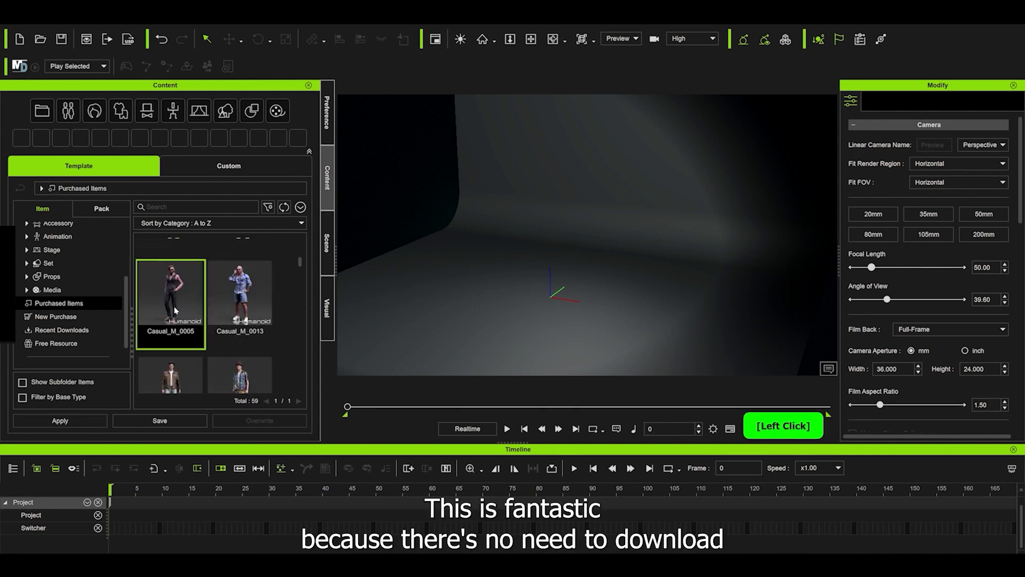
drag(173, 301, 600, 335)
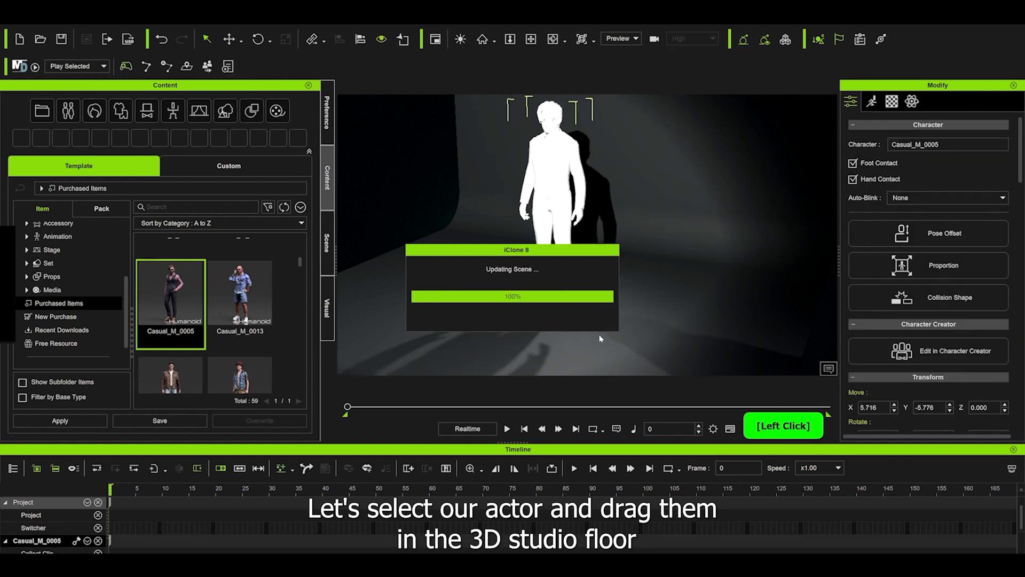
Step: Examine the Casual_M_0005 avatar in the viewport, first close up at the face and then at full body length
alt+right_drag(603, 338, 574, 184)
alt+drag(574, 184, 572, 240)
alt+right_drag(573, 241, 550, 243)
scroll(550, 243, up, 3)
scroll(550, 243, up, 3)
alt+drag(561, 270, 604, 254)
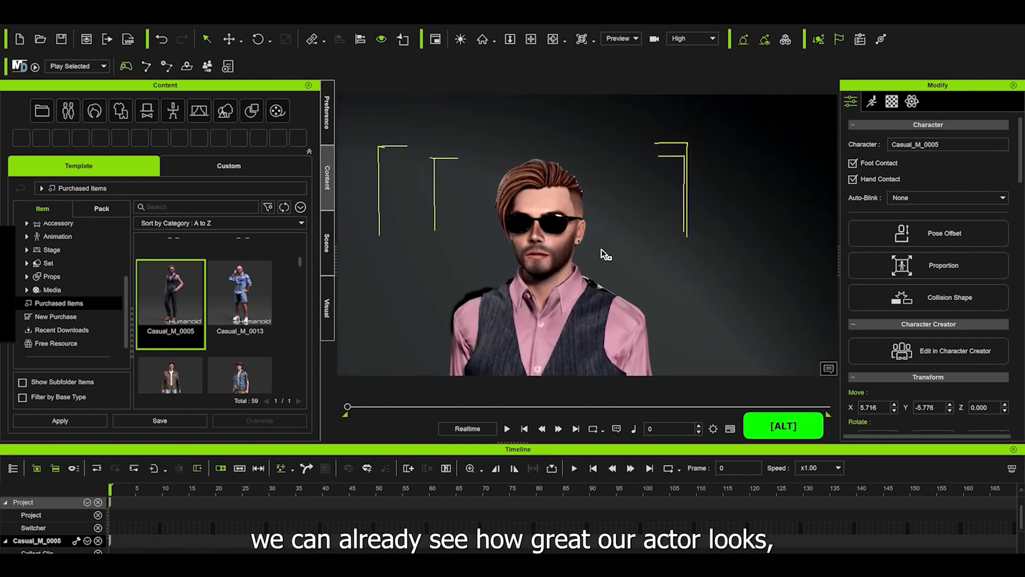
alt+right_drag(604, 254, 550, 275)
alt+scroll(548, 271, down, 5)
alt+drag(556, 277, 594, 213)
alt+right_drag(594, 214, 551, 302)
alt+scroll(552, 296, down, 1)
alt+drag(559, 268, 572, 236)
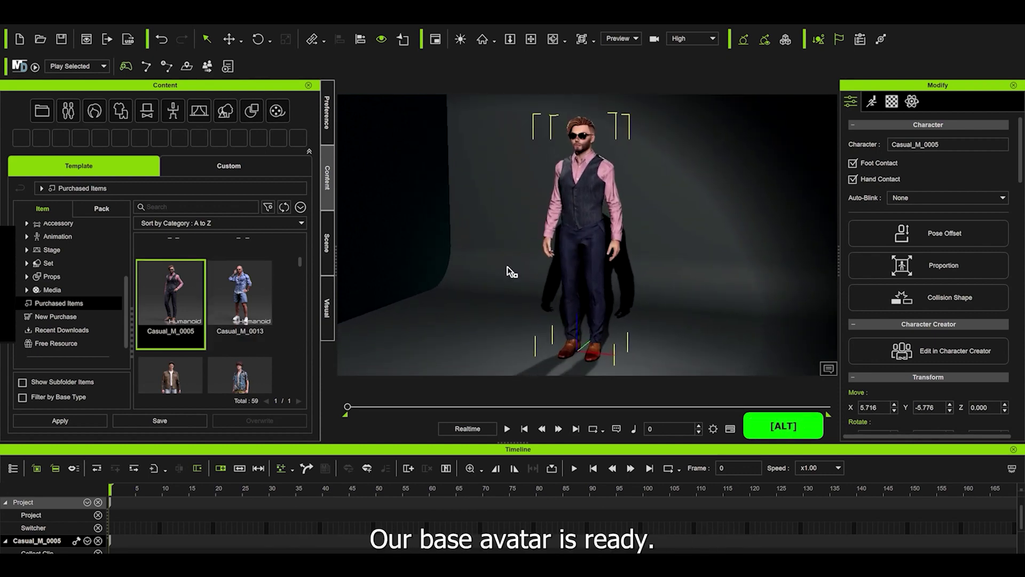
Step: Look through the purchased actors and animations and search them for "dance"
scroll(208, 329, down, 1)
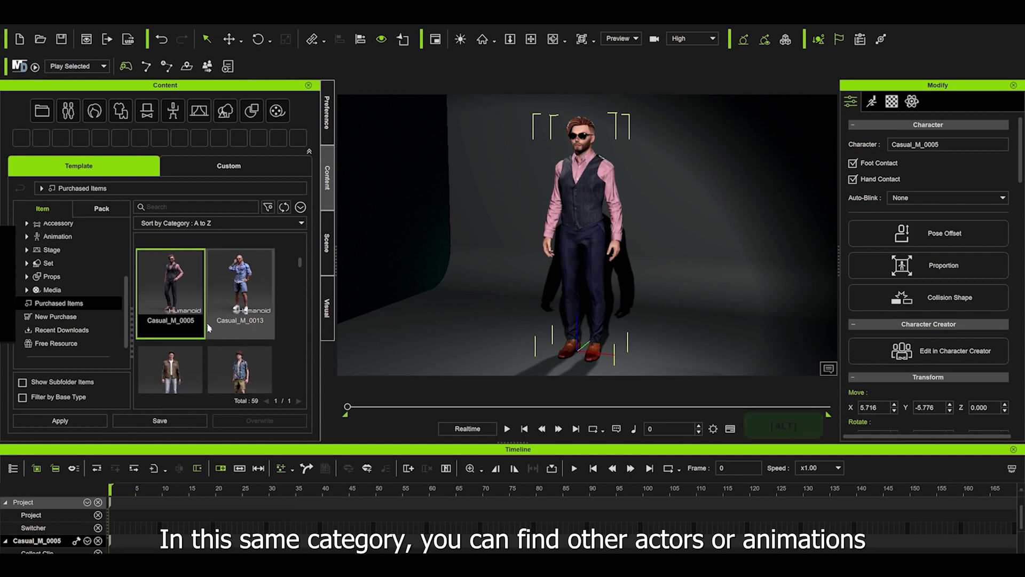
scroll(209, 328, down, 5)
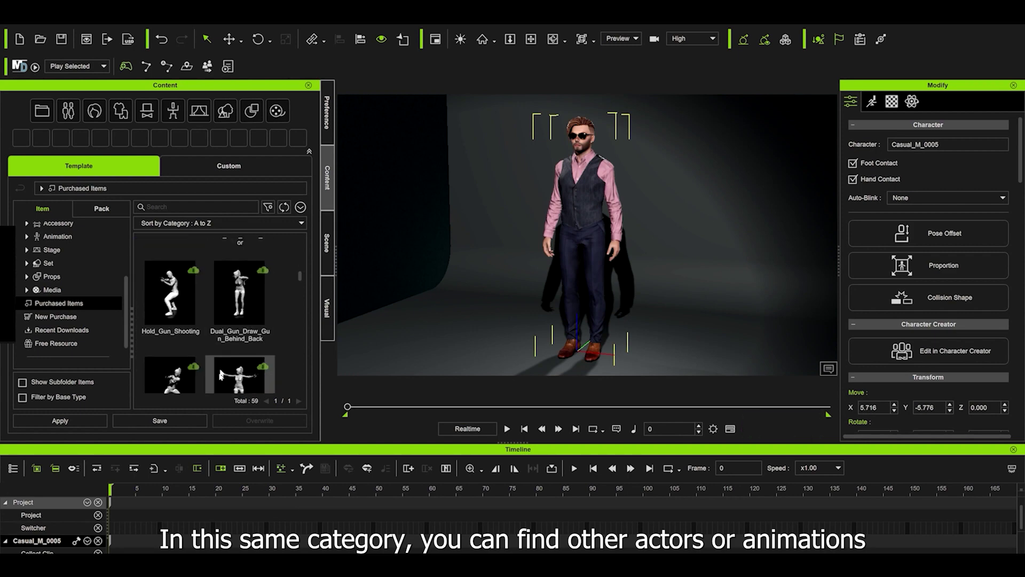
scroll(220, 375, down, 8)
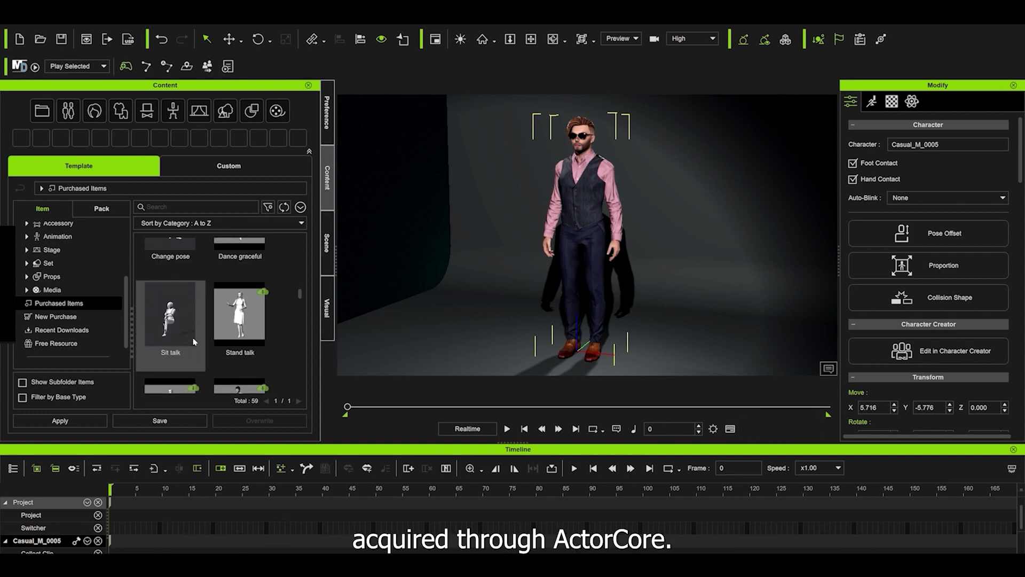
scroll(195, 342, down, 6)
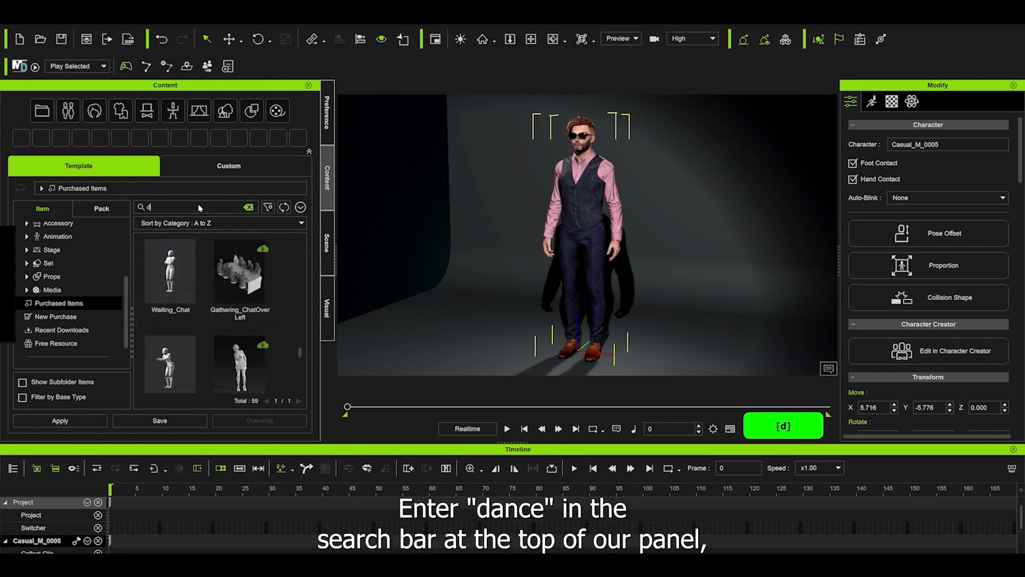
key(Return)
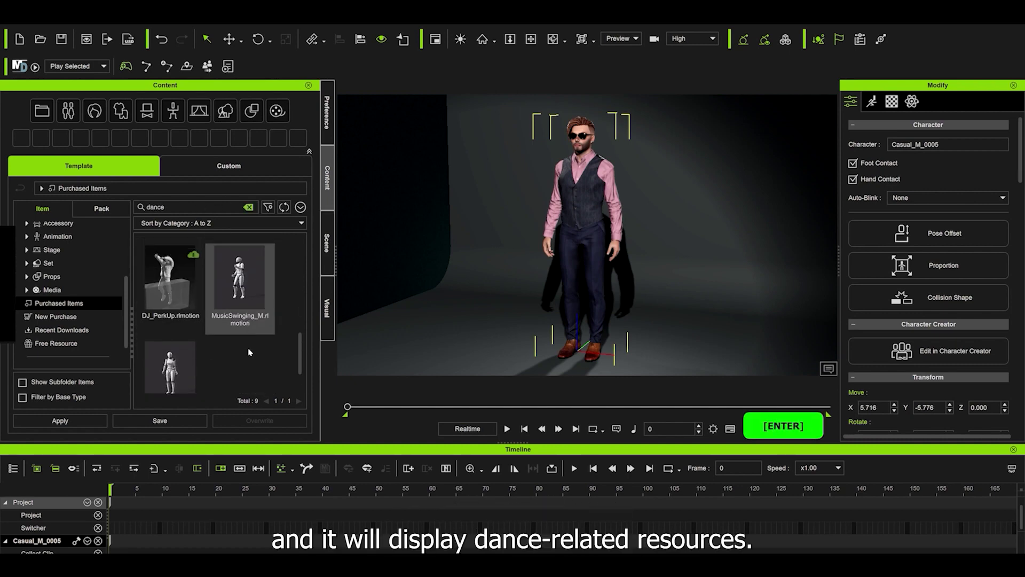
Step: Apply the MusicSwinging_M motion from the dance search results to the Casual_M_0005 avatar
scroll(208, 299, up, 4)
scroll(196, 330, up, 2)
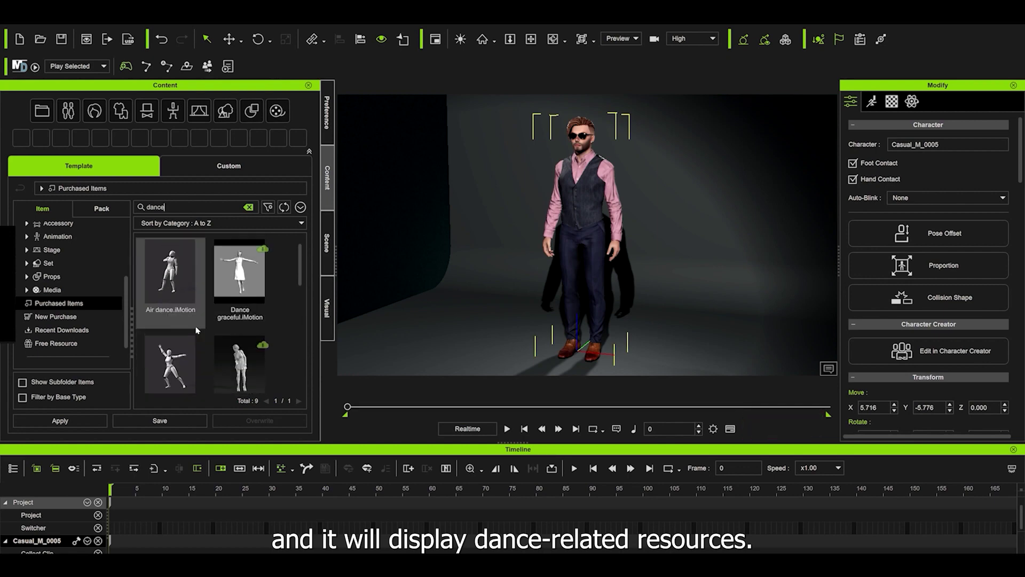
scroll(155, 277, down, 3)
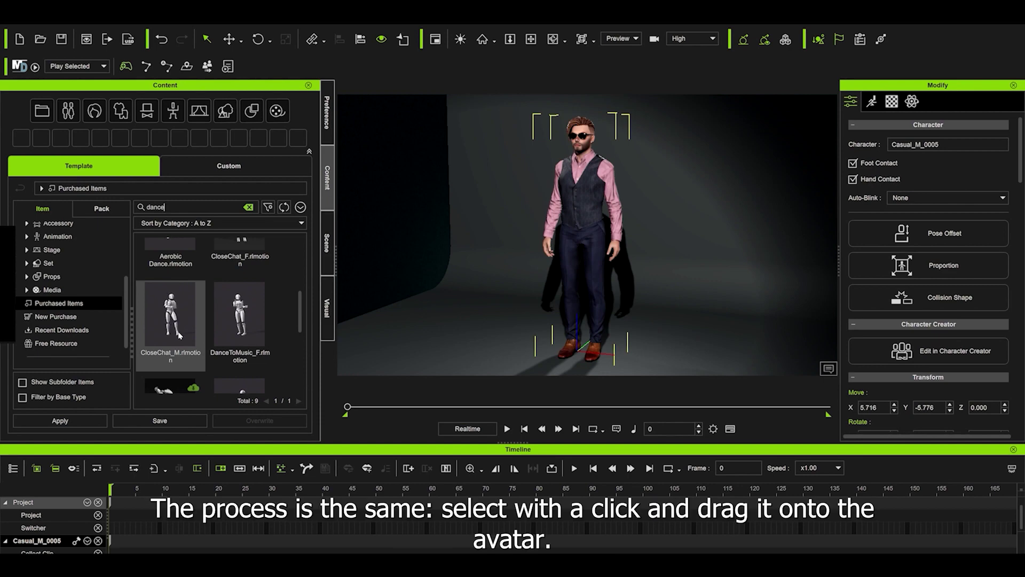
scroll(227, 347, down, 1)
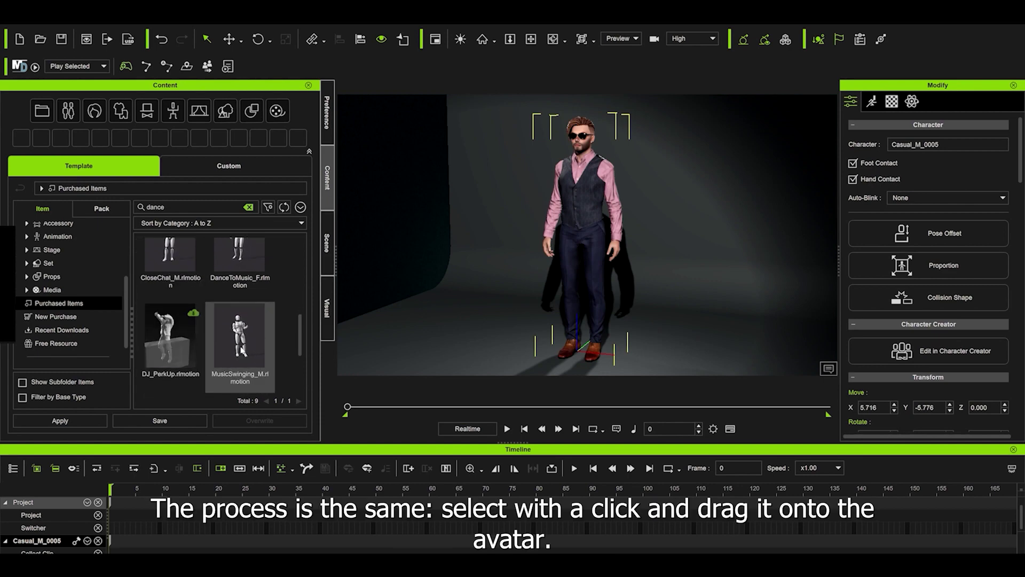
drag(249, 344, 585, 203)
alt+drag(614, 320, 598, 305)
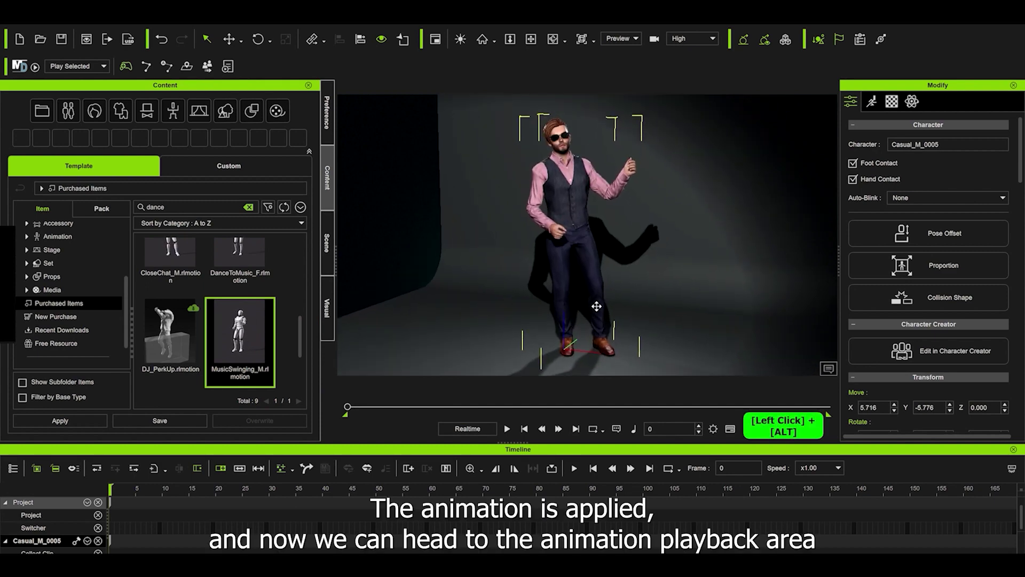
alt+right_drag(597, 306, 608, 273)
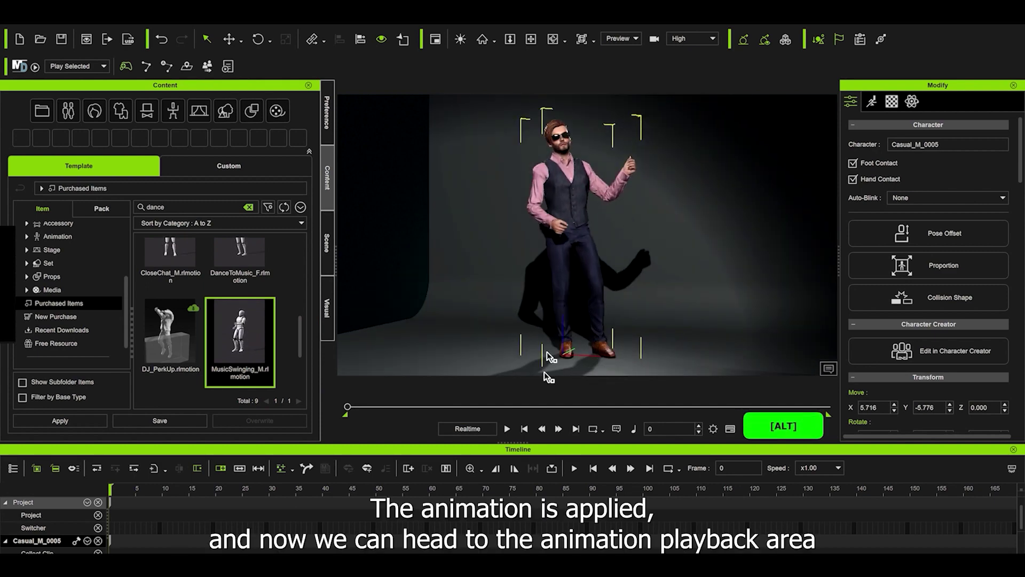
Step: Play the avatar's dance animation through to its end and pause the playback
click(507, 429)
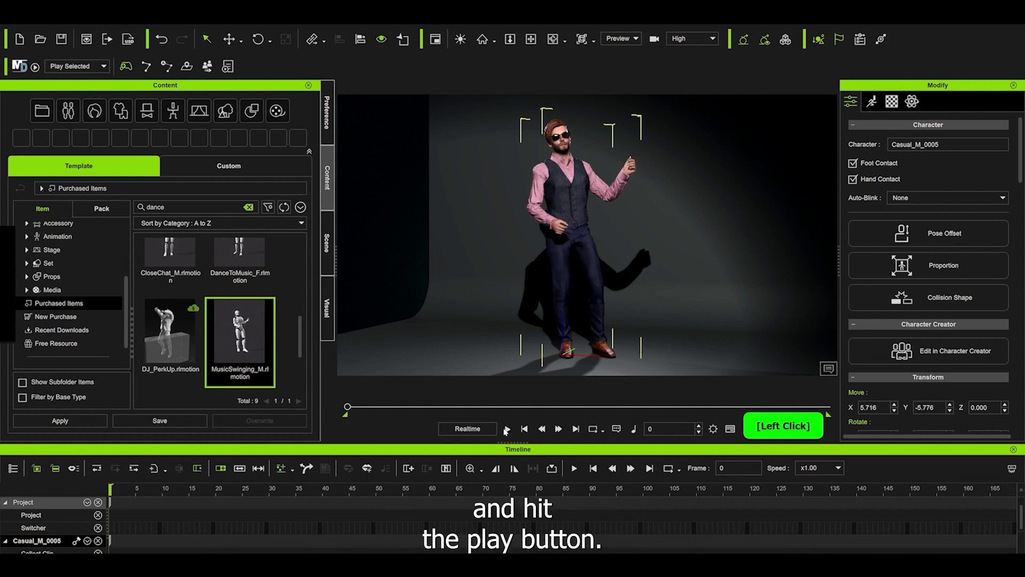
alt+right_drag(588, 320, 536, 280)
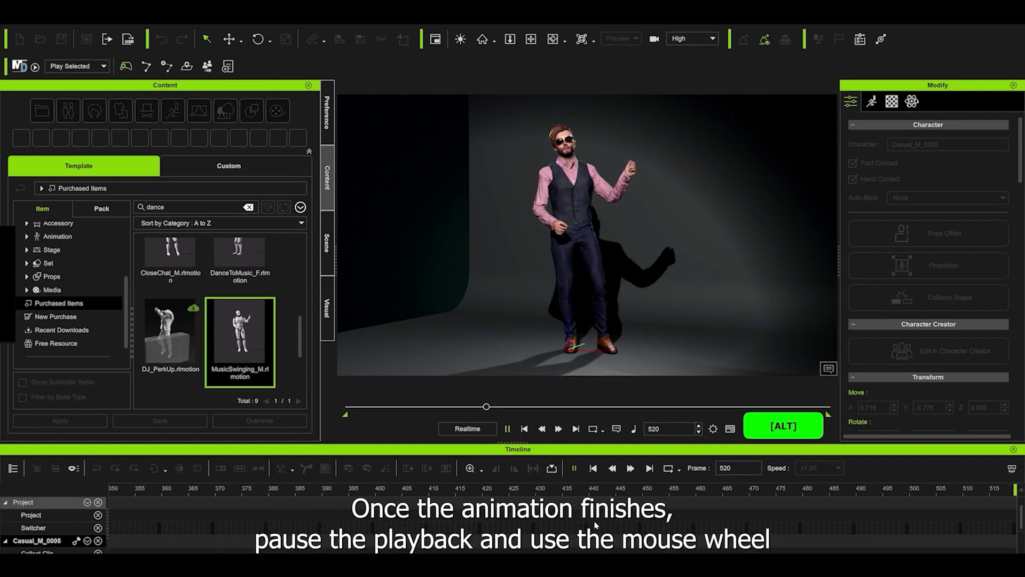
click(529, 454)
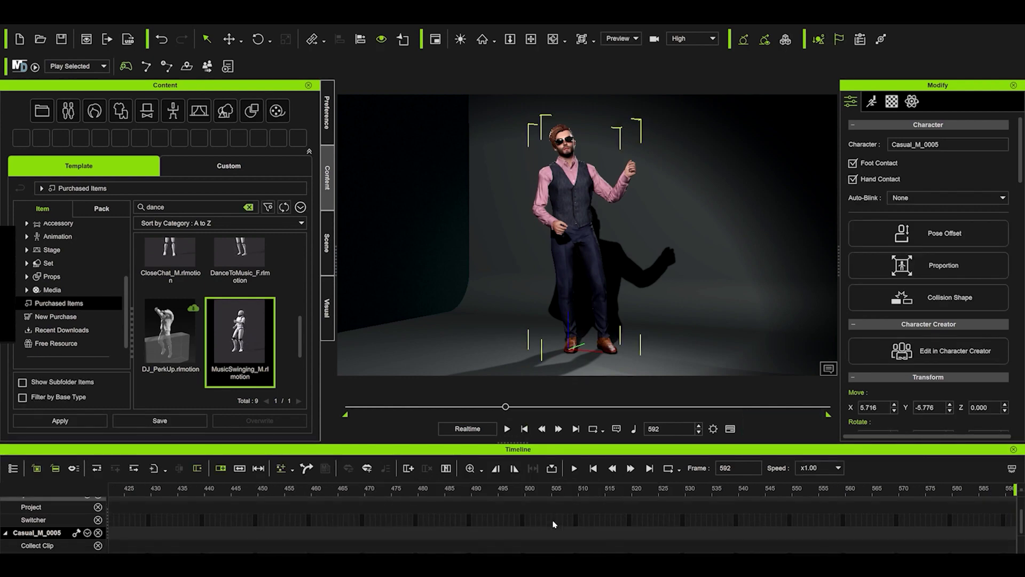
Step: Bring the avatar's Motion track into view and zoom the timeline out until the whole MusicSwinging_M clip fits
scroll(553, 524, down, 2)
scroll(553, 524, down, 1)
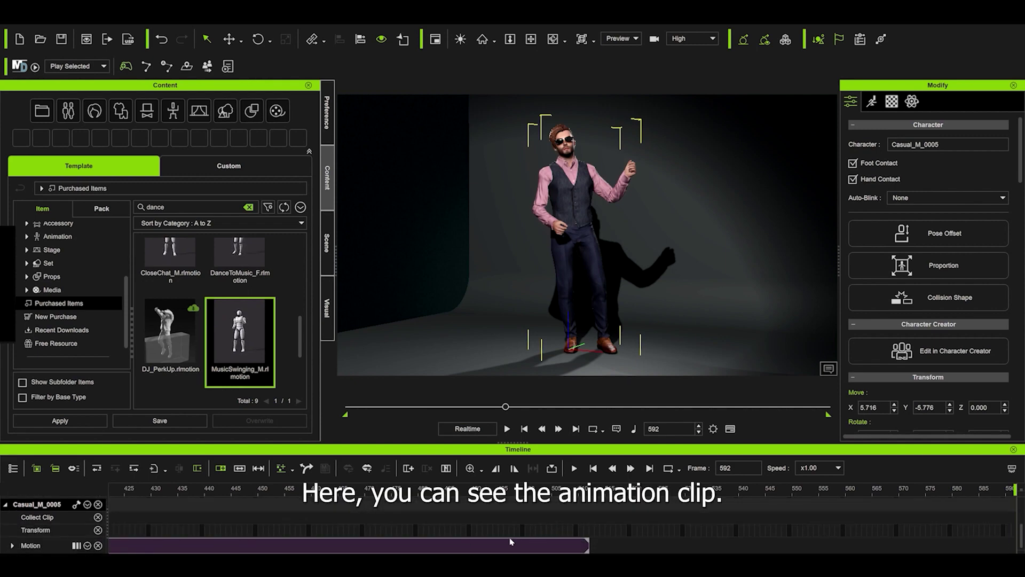
click(482, 468)
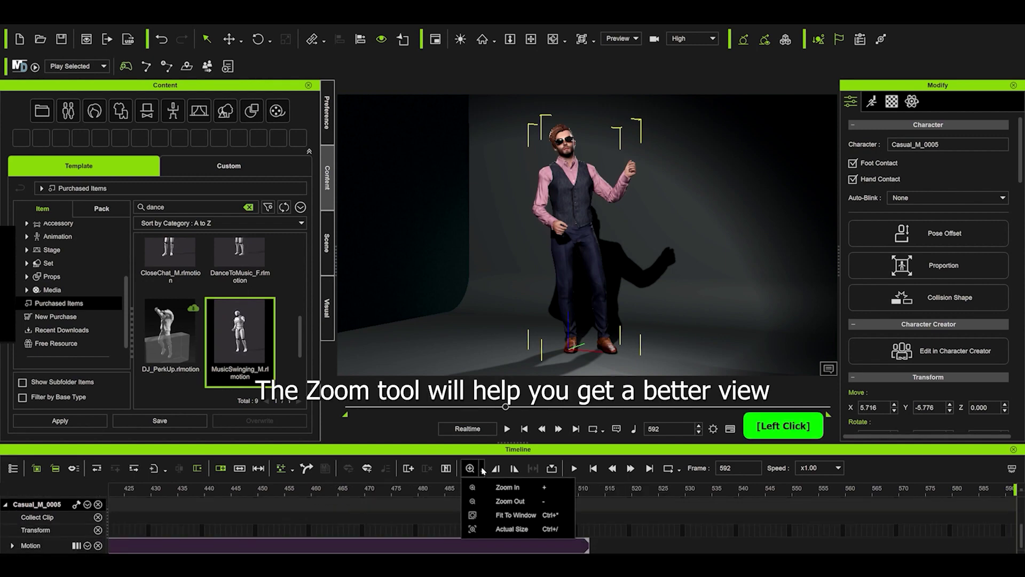
click(484, 499)
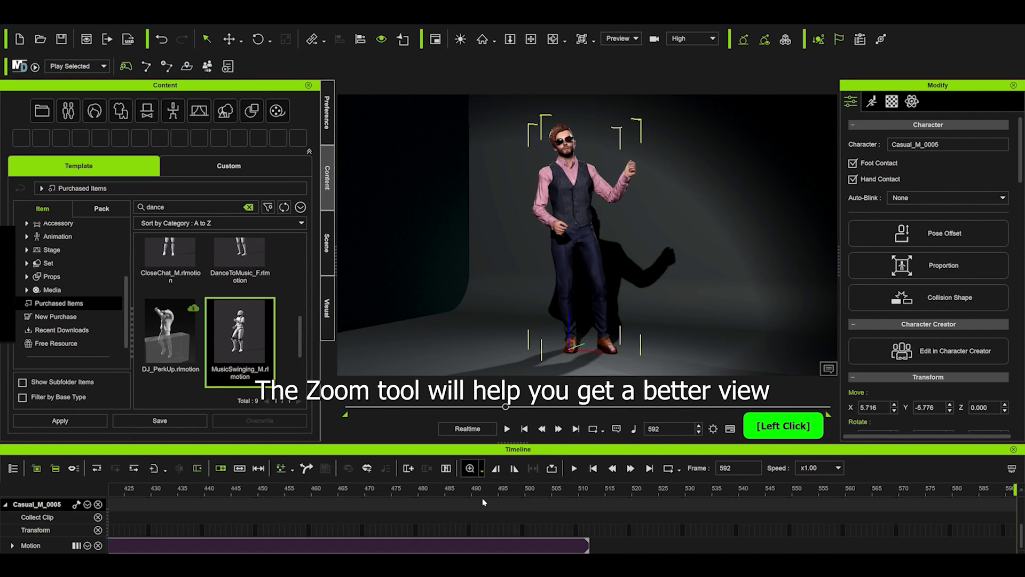
click(470, 468)
click(470, 469)
click(470, 469)
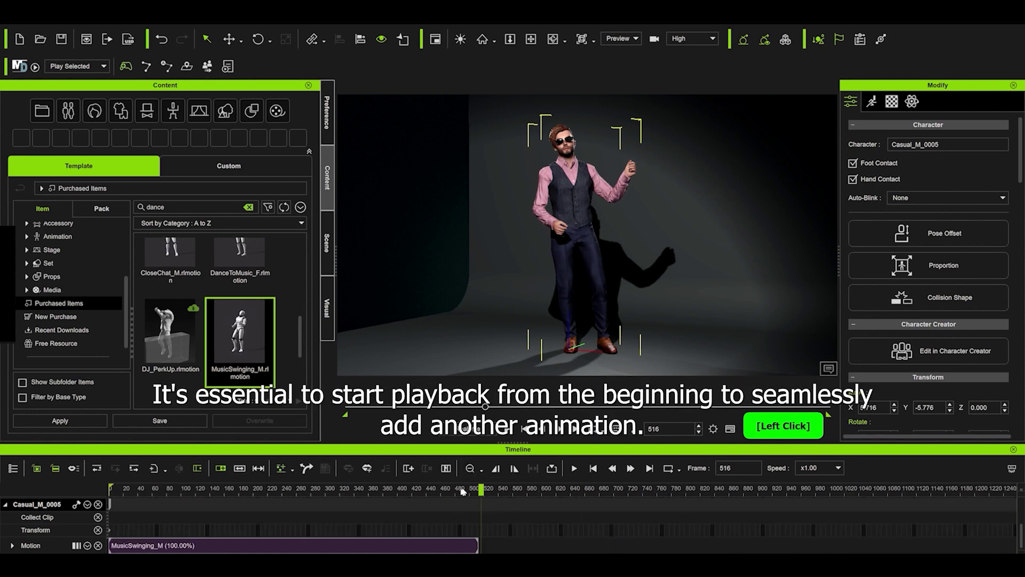
Step: Return the playhead to frame 0 and play the animation from the beginning
drag(462, 490, 105, 499)
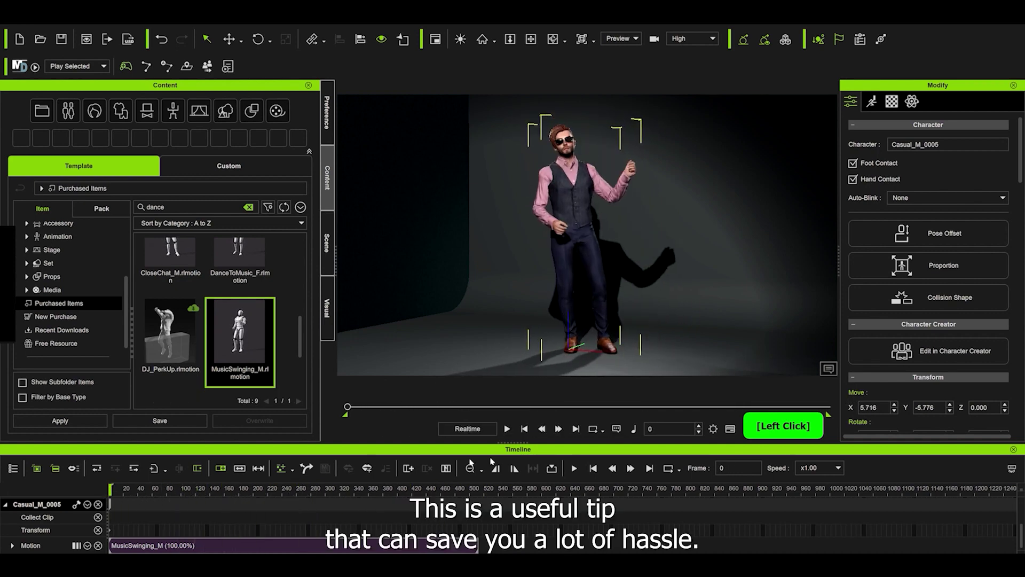
click(507, 429)
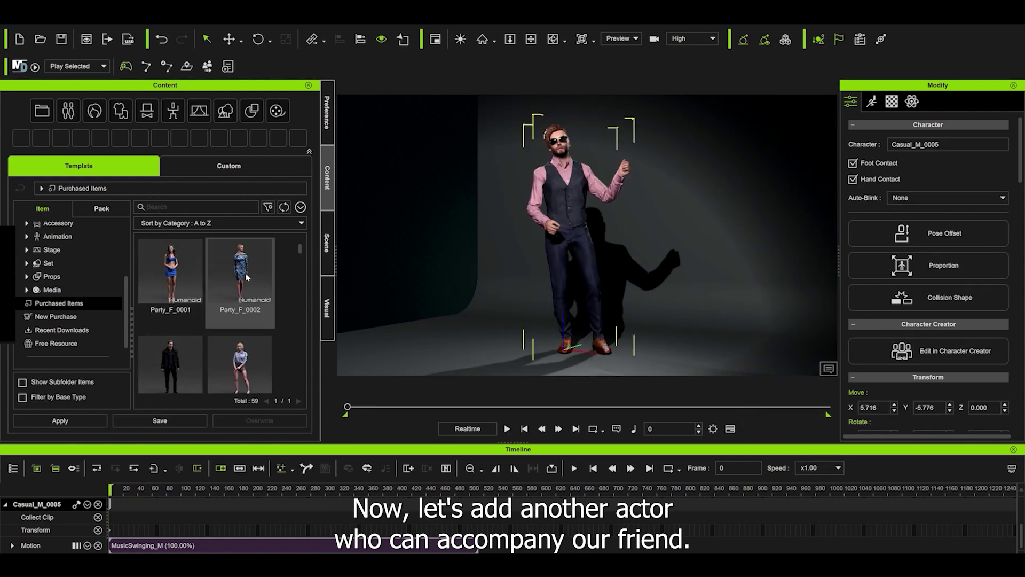
Step: Add the purchased actor Party_F_0002 to the studio floor beside the dancing avatar
click(246, 277)
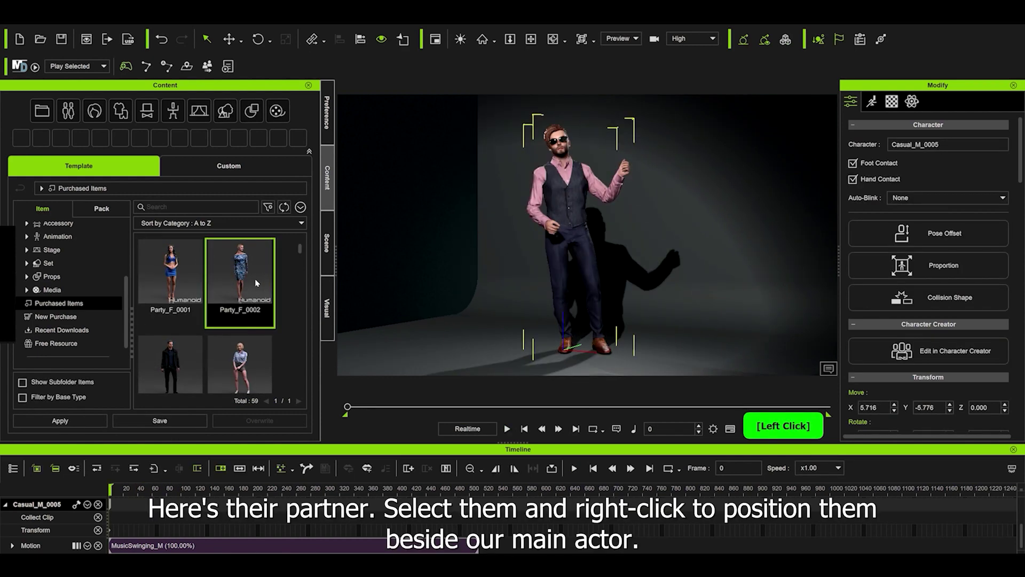
drag(235, 281, 668, 380)
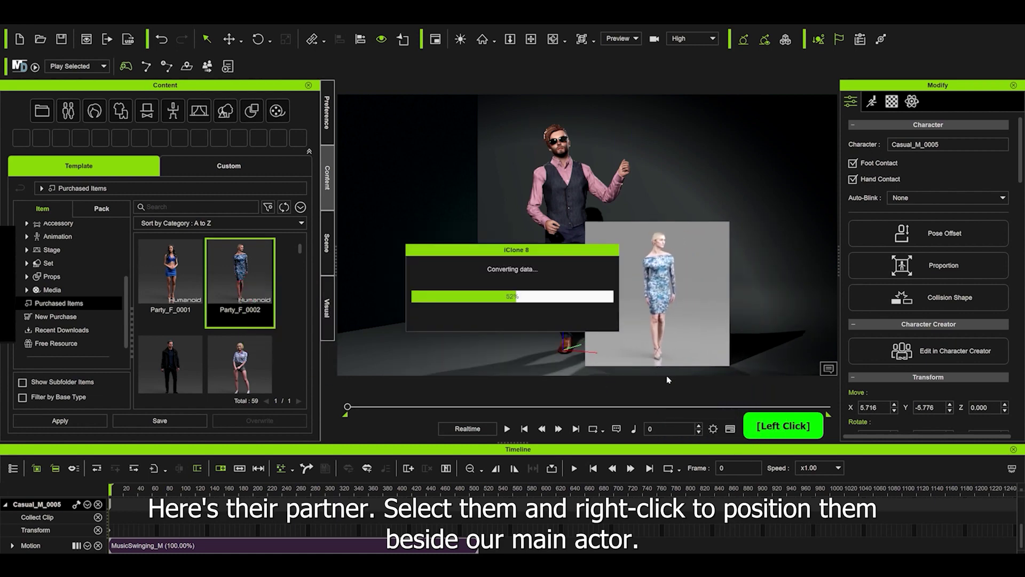
Step: Search the purchased items for "talk" and apply the CloseChat_M motion to the Party_F_0002 avatar
alt+right_drag(508, 299, 595, 325)
alt+drag(595, 326, 567, 336)
mouse_move(568, 337)
alt+right_down()
mouse_move(559, 348)
mouse_move(574, 333)
alt+right_up()
alt+drag(574, 334, 585, 323)
mouse_move(584, 323)
alt+right_down()
mouse_move(597, 308)
mouse_move(596, 319)
alt+right_up()
click(203, 207)
text(talk)
key(Return)
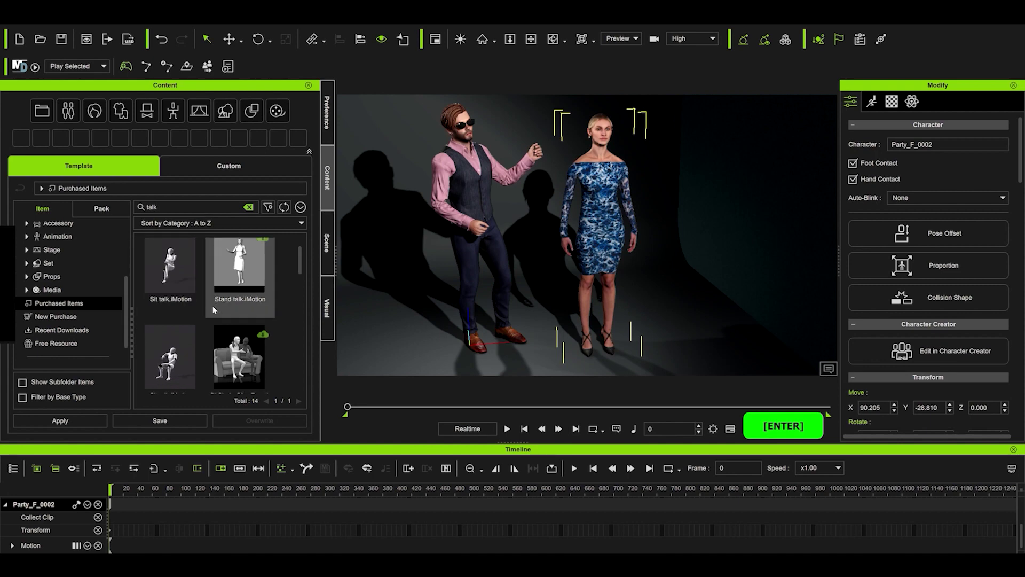
scroll(214, 309, down, 3)
click(184, 305)
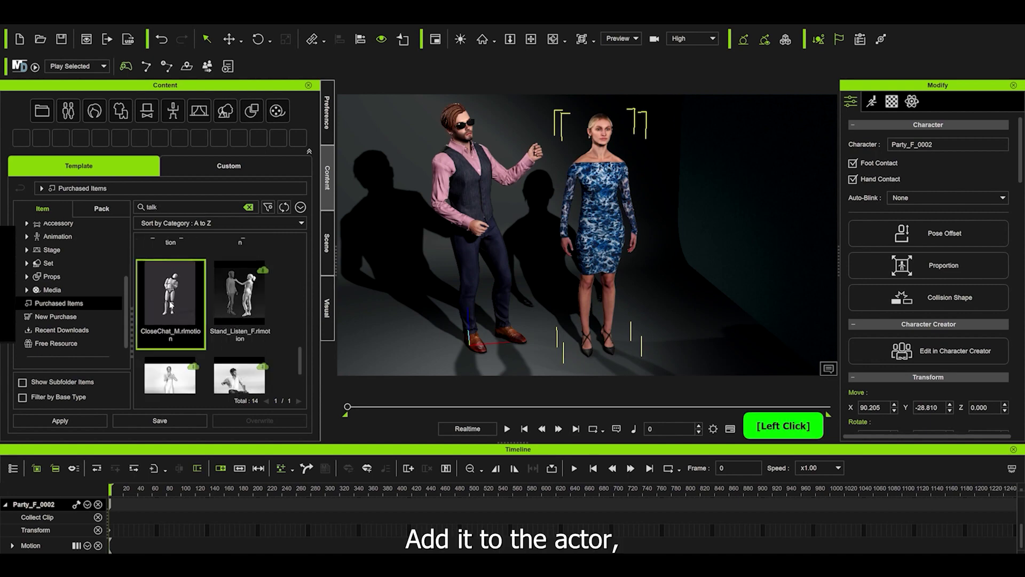
drag(170, 304, 601, 223)
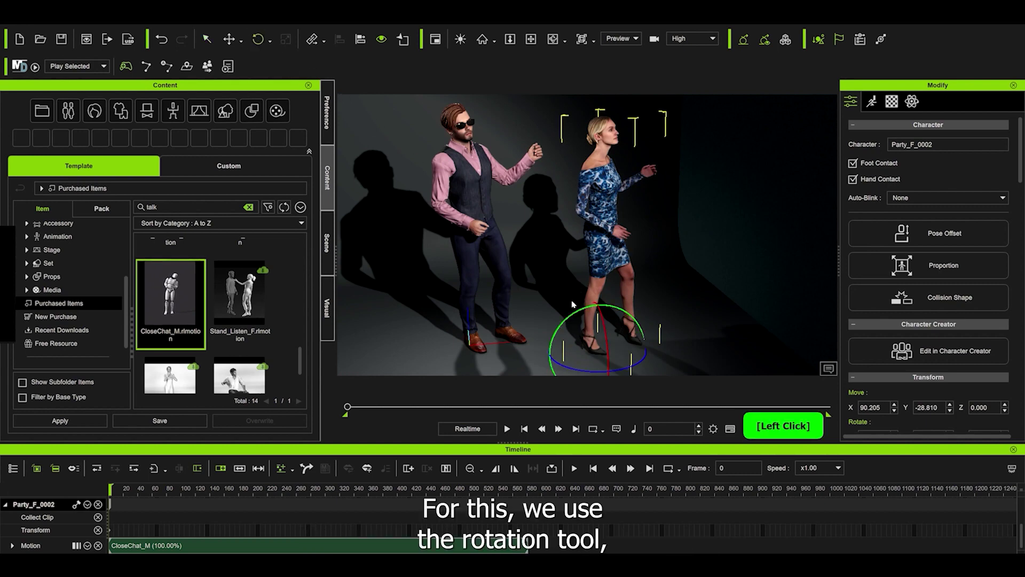
Step: Rotate Party_F_0002 about the vertical axis to face the male dancer, move her closer to X 78.013, and scrub through the motion
drag(575, 369, 491, 350)
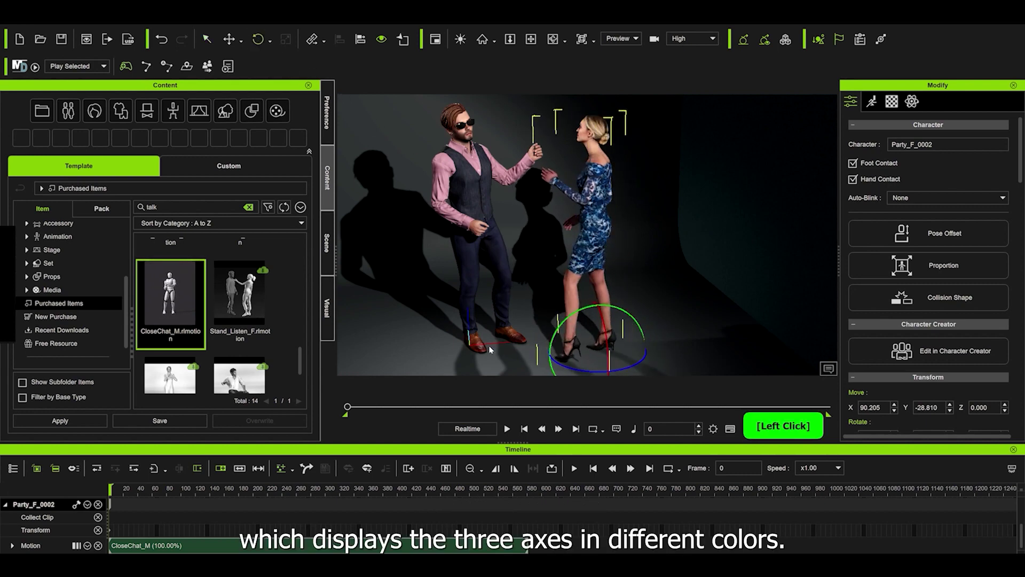
drag(562, 364, 582, 371)
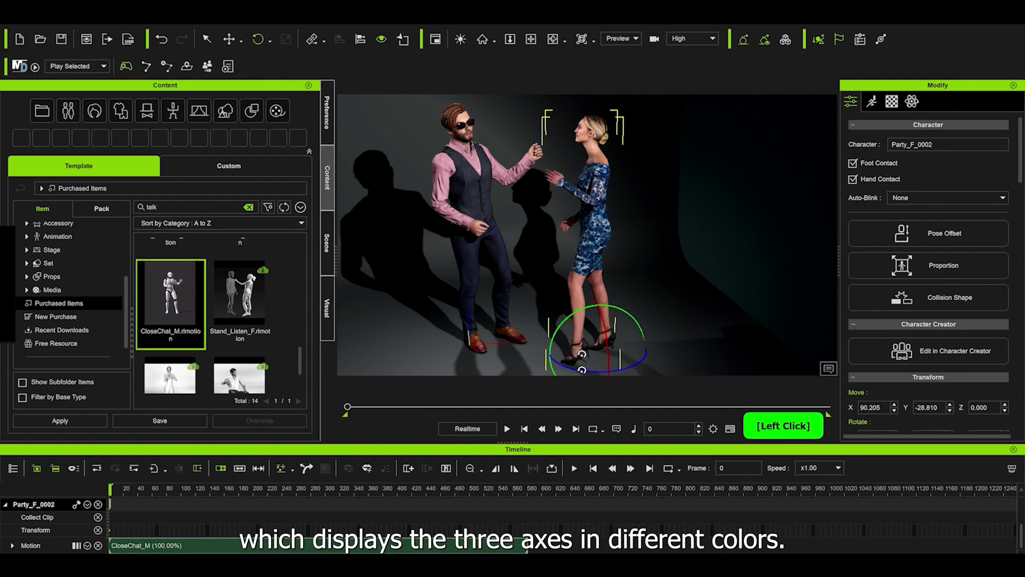
key(e)
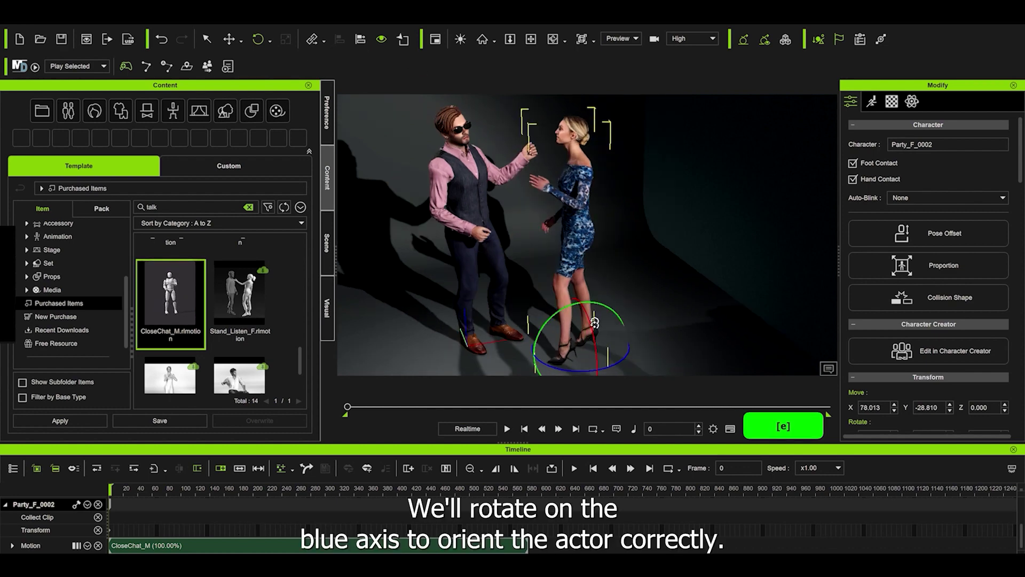
alt+right_drag(594, 323, 366, 416)
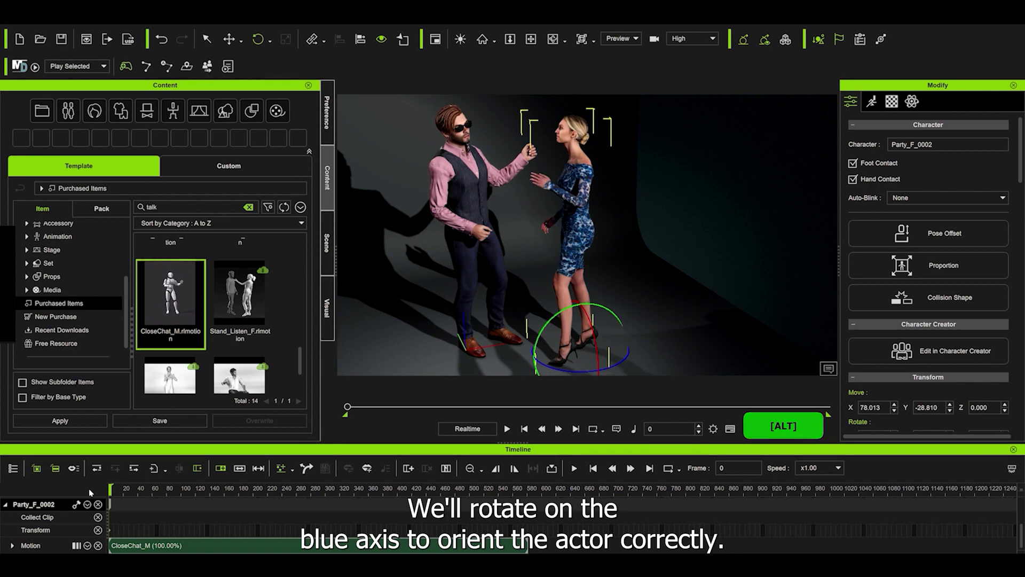
drag(110, 490, 215, 496)
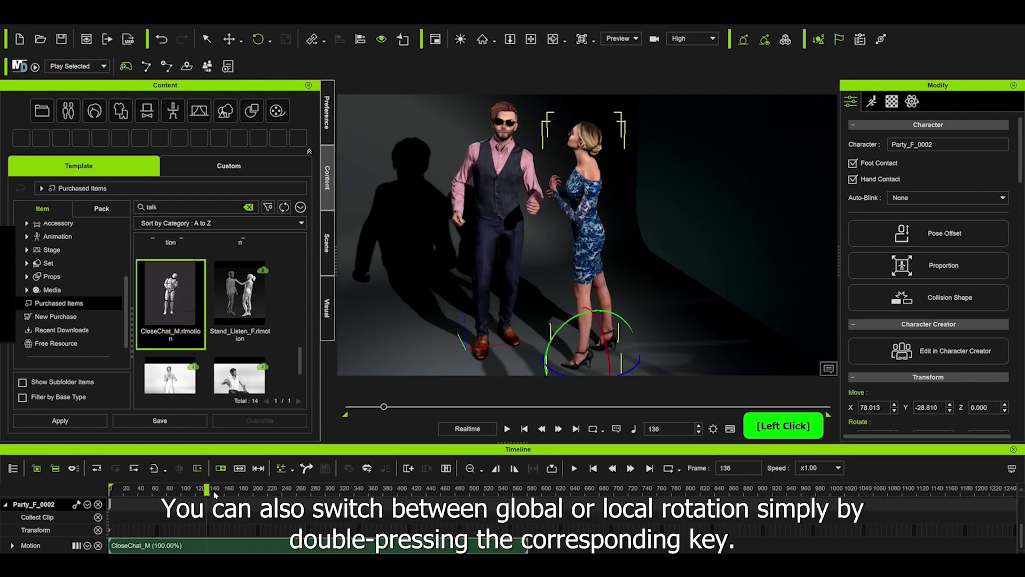
key(e)
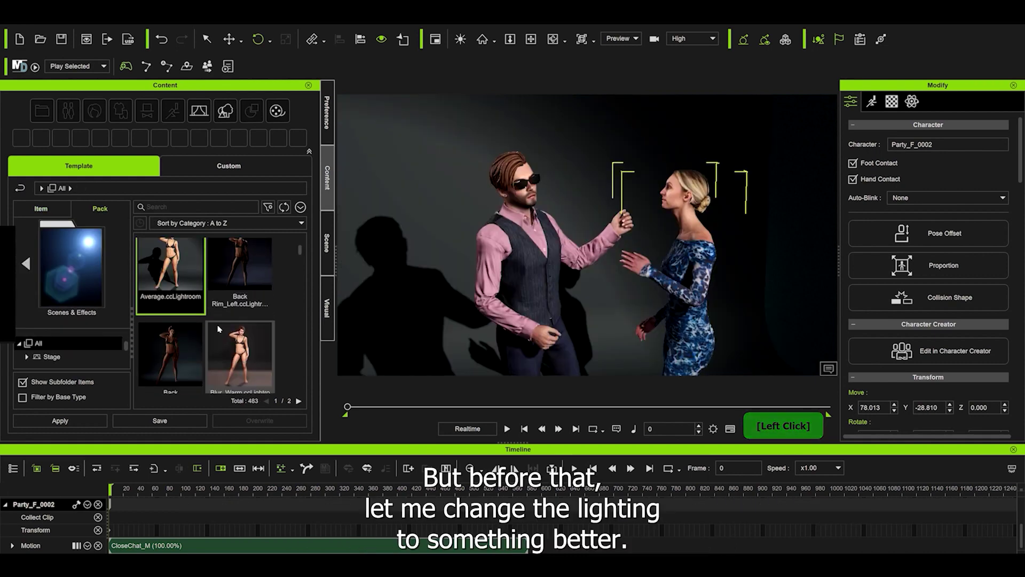
Step: Try the Back Rim_Left light room, replace it with Bright, and play the two avatars' animation
double_click(249, 273)
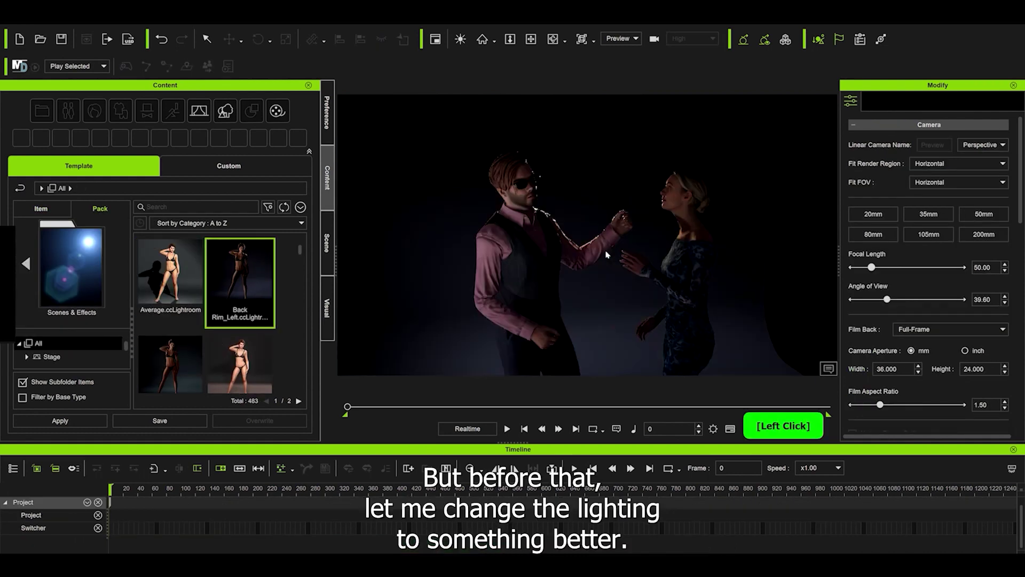
alt+right_drag(587, 240, 534, 235)
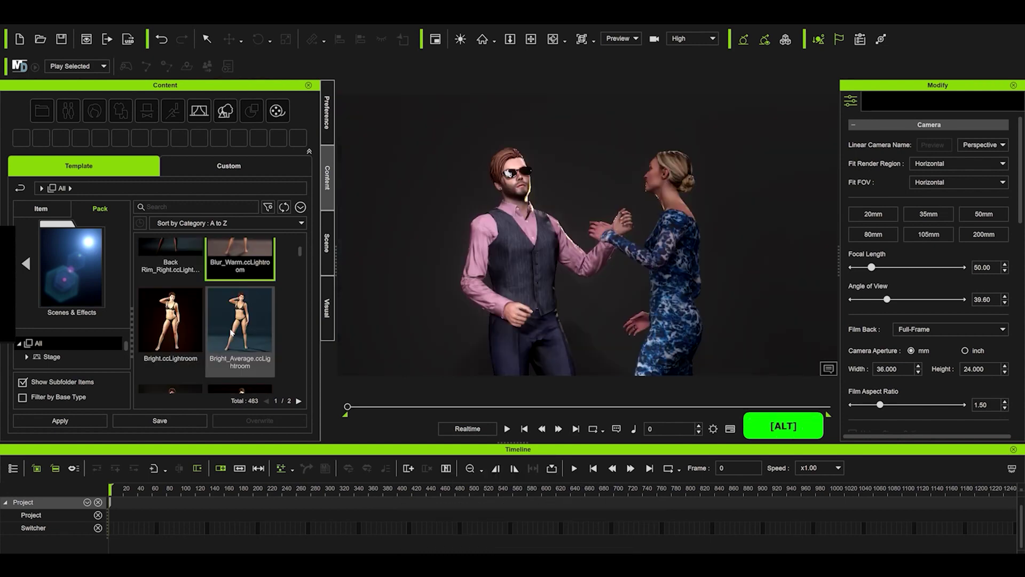
double_click(171, 326)
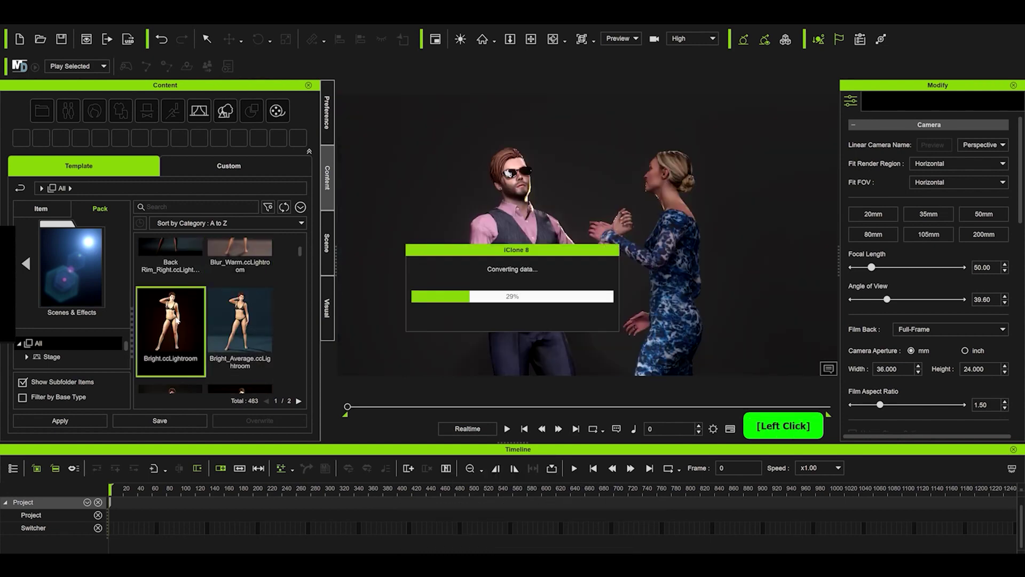
alt+right_drag(658, 291, 713, 280)
alt+drag(670, 279, 574, 241)
scroll(577, 249, down, 2)
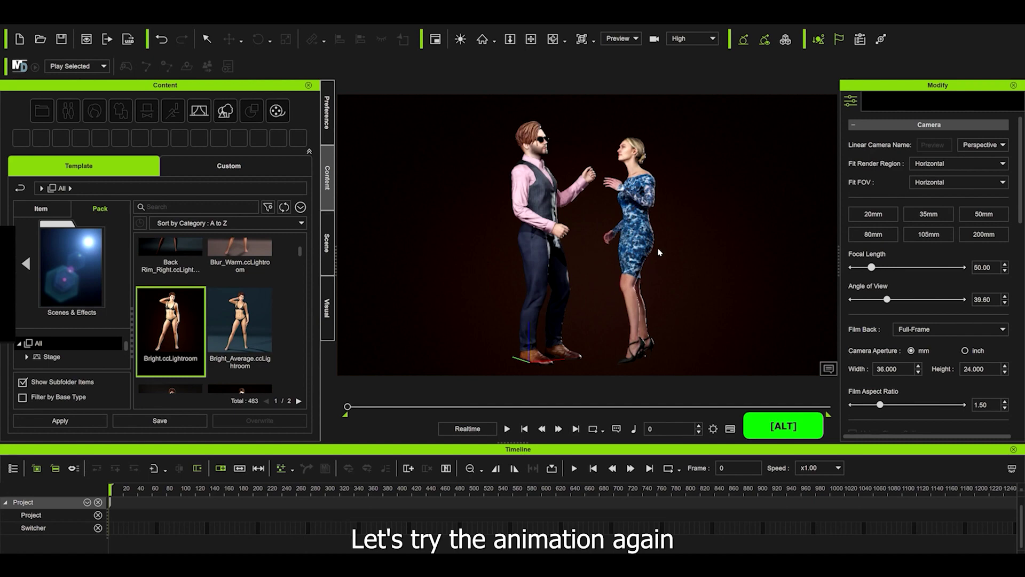
click(507, 428)
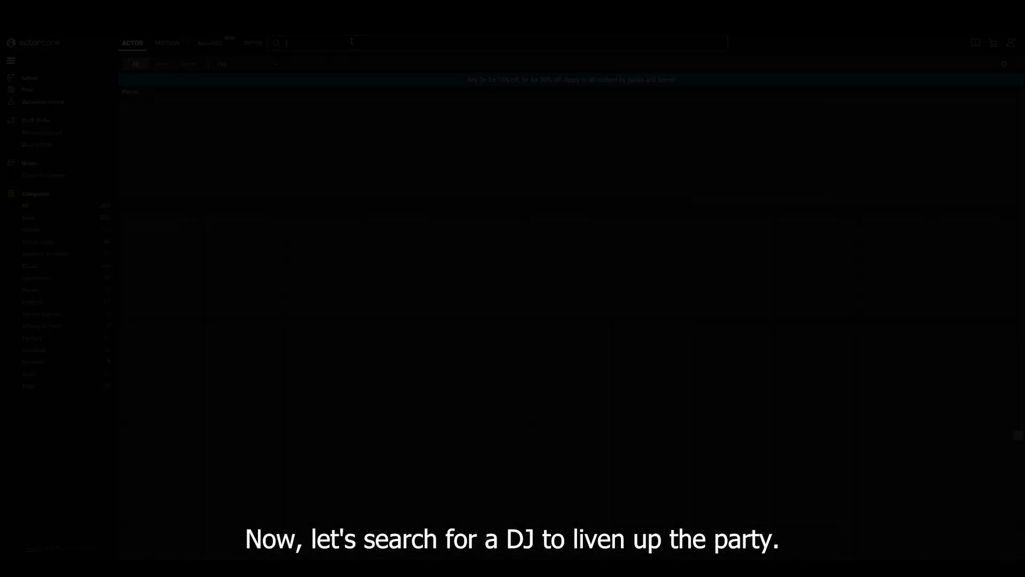
Step: On the ActorCore website, search actors for "Headphone" and preview Casual-M-0002 with the DJ - Perk Up and DJ - Scratch motions
text(hone)
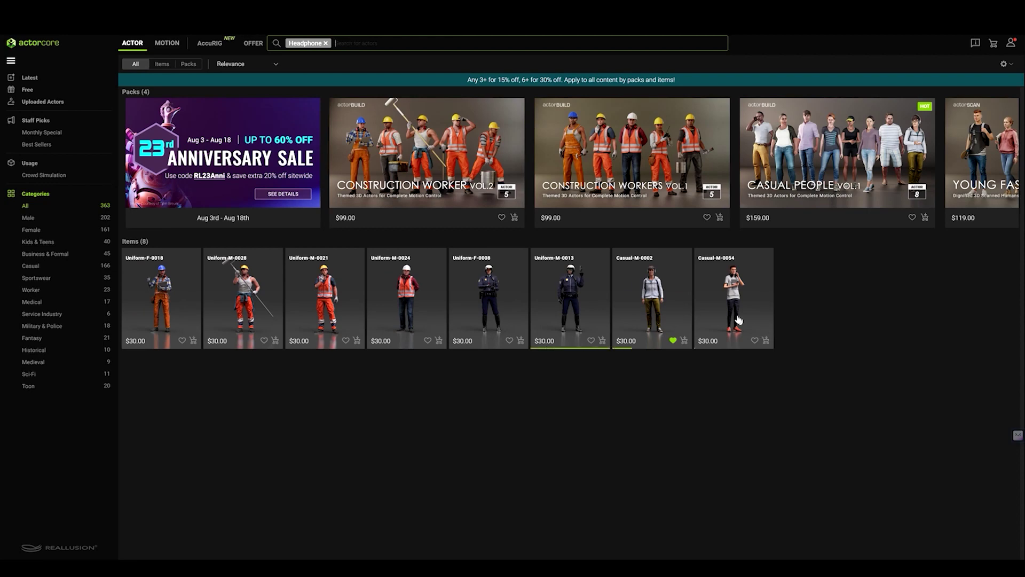
click(646, 304)
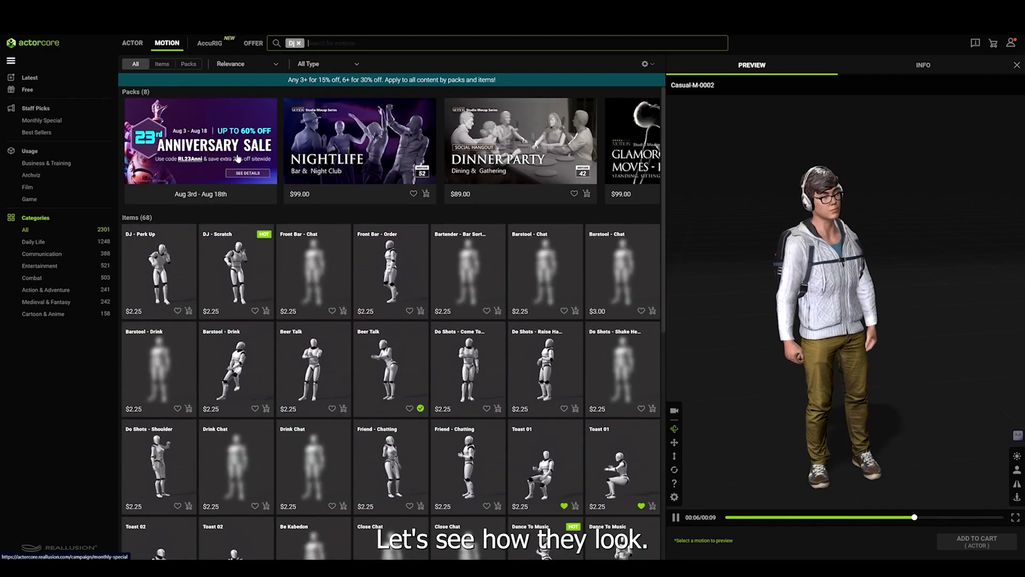
click(163, 273)
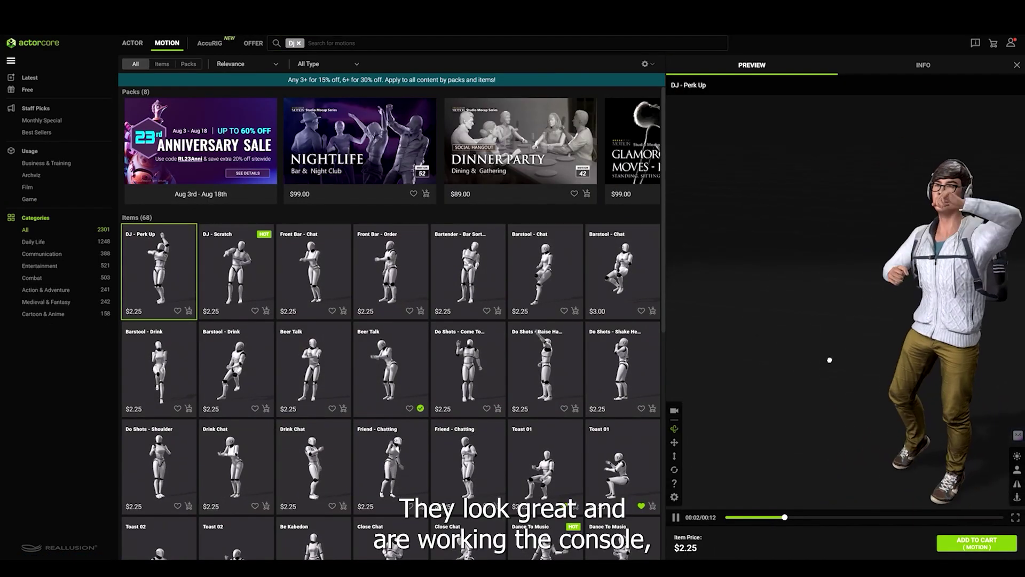
click(236, 270)
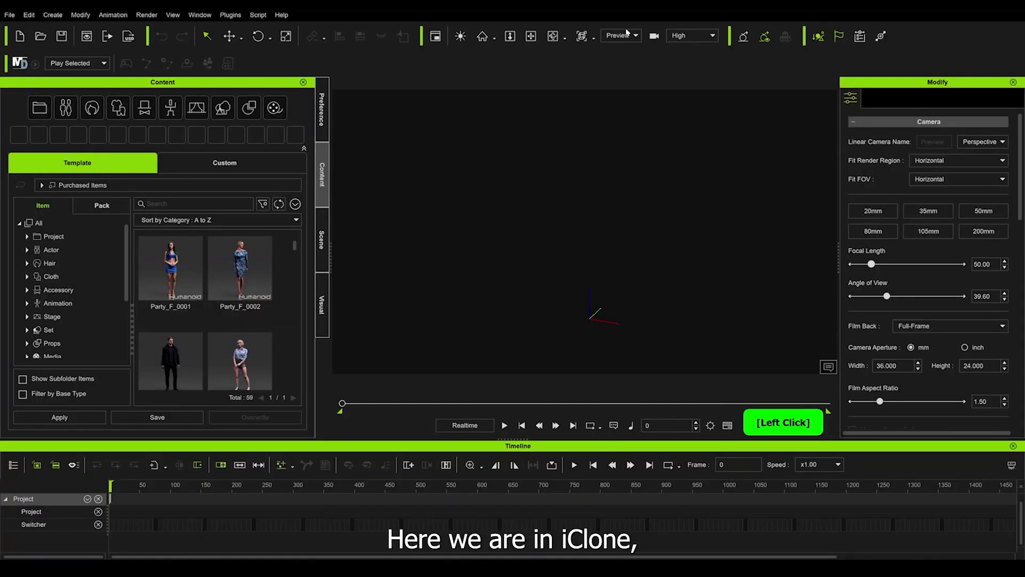
Step: In iClone, import the apartment model Depa_Enviro.fbx and break its meshes up into sub-props
click(10, 15)
mouse_move(81, 85)
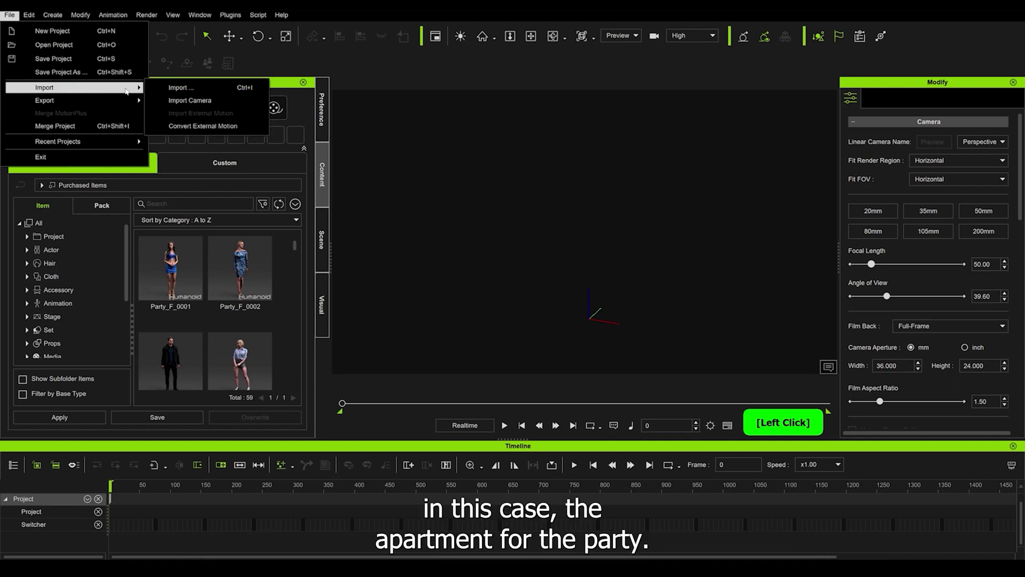
click(171, 88)
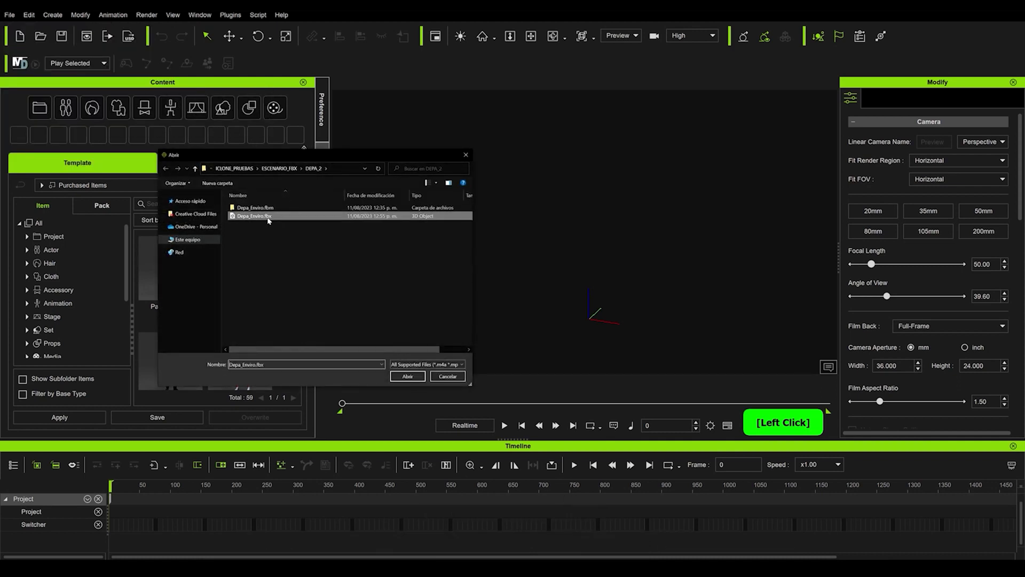
click(404, 373)
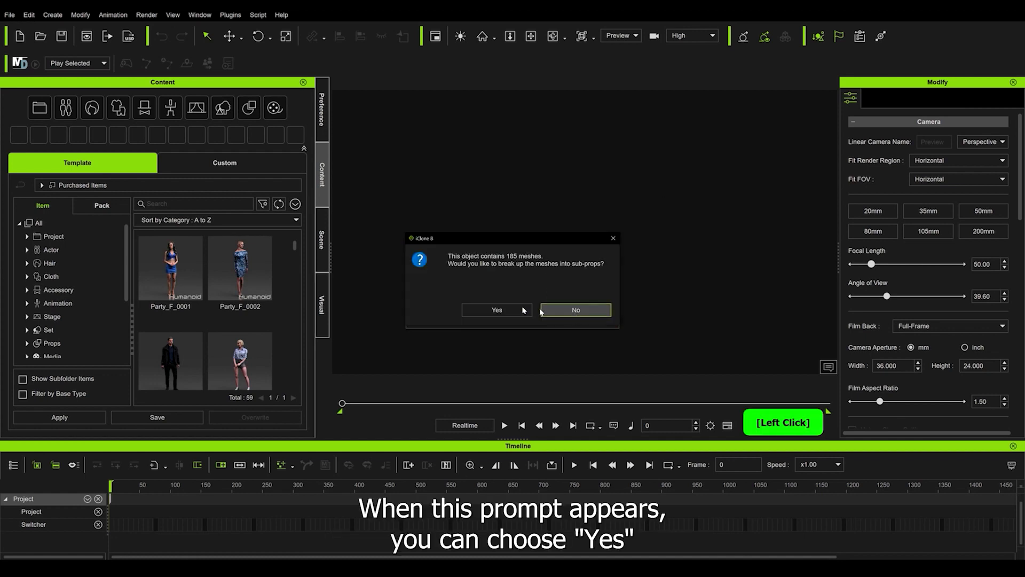
click(510, 311)
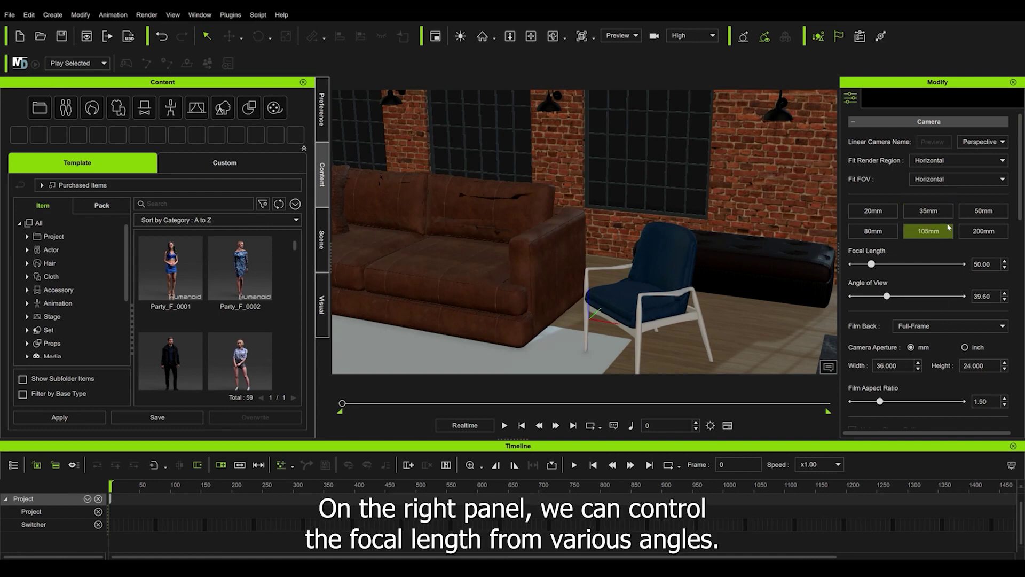
Step: Try a 20 mm focal length on the preview camera and settle on 35 mm
click(873, 211)
click(927, 212)
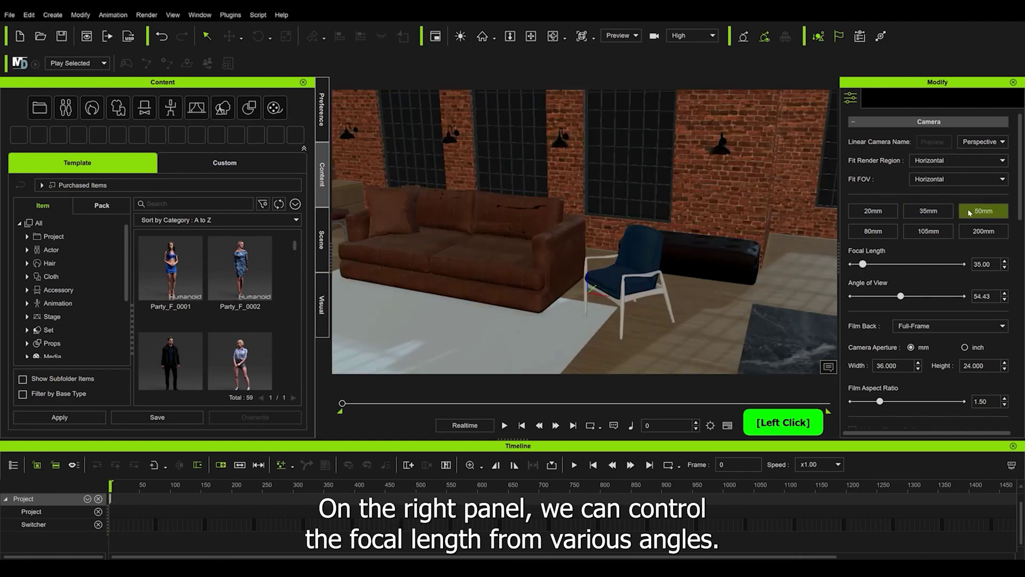
alt+drag(589, 183, 160, 313)
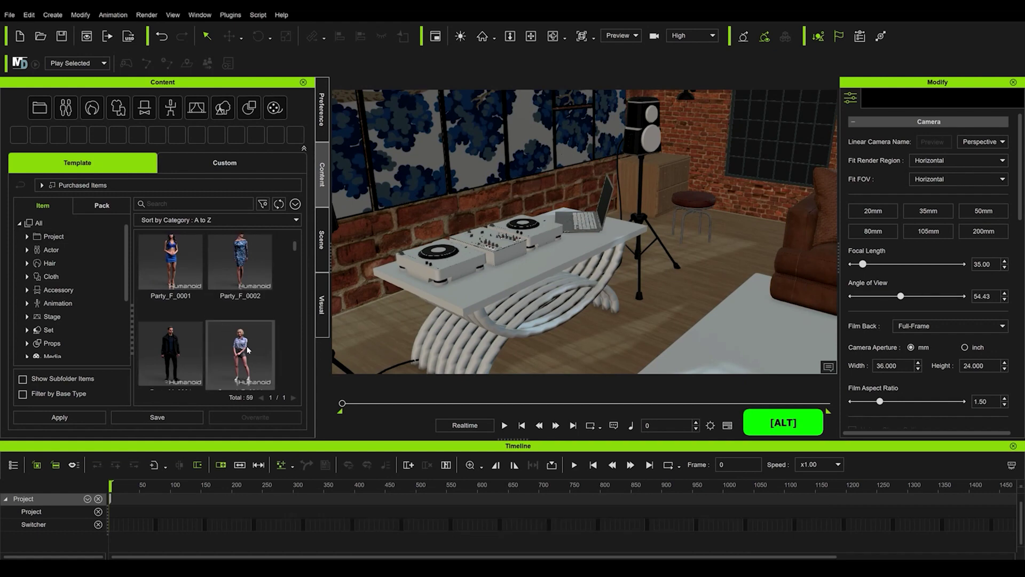
Step: Add the purchased actor Casual_M_0002 to the apartment floor beside the DJ table
scroll(243, 331, down, 2)
scroll(70, 314, down, 1)
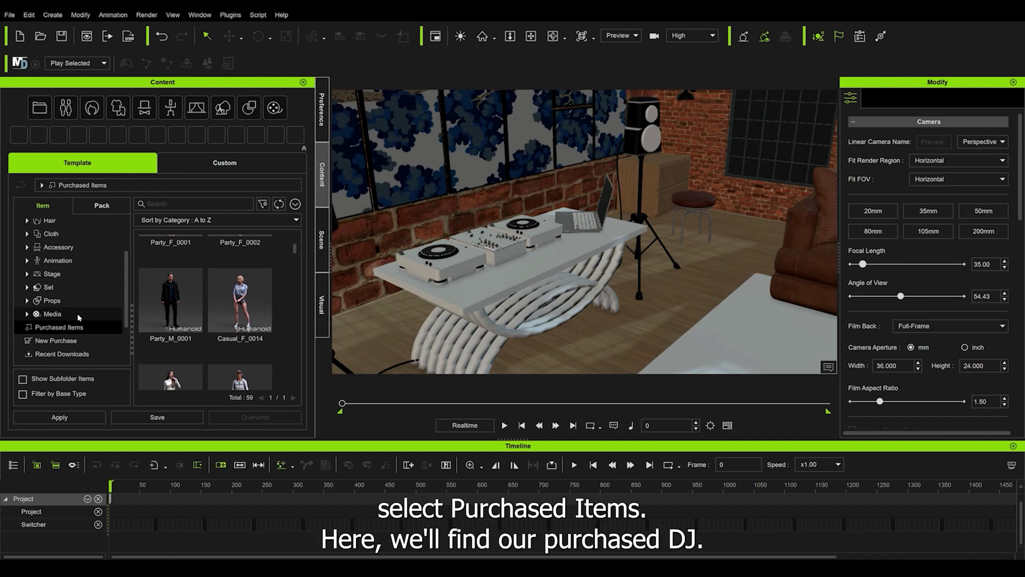
scroll(85, 320, down, 2)
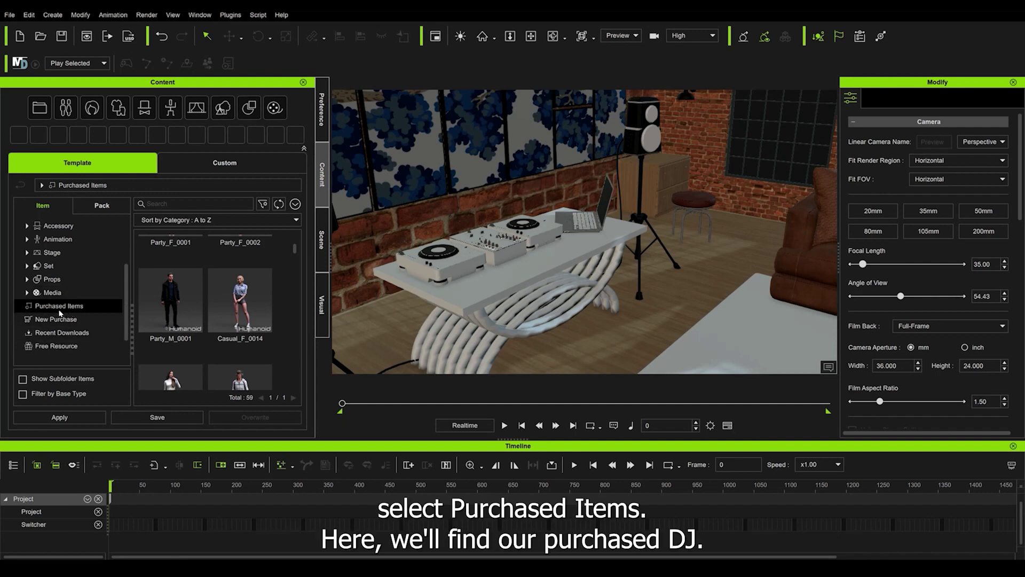
scroll(219, 314, down, 2)
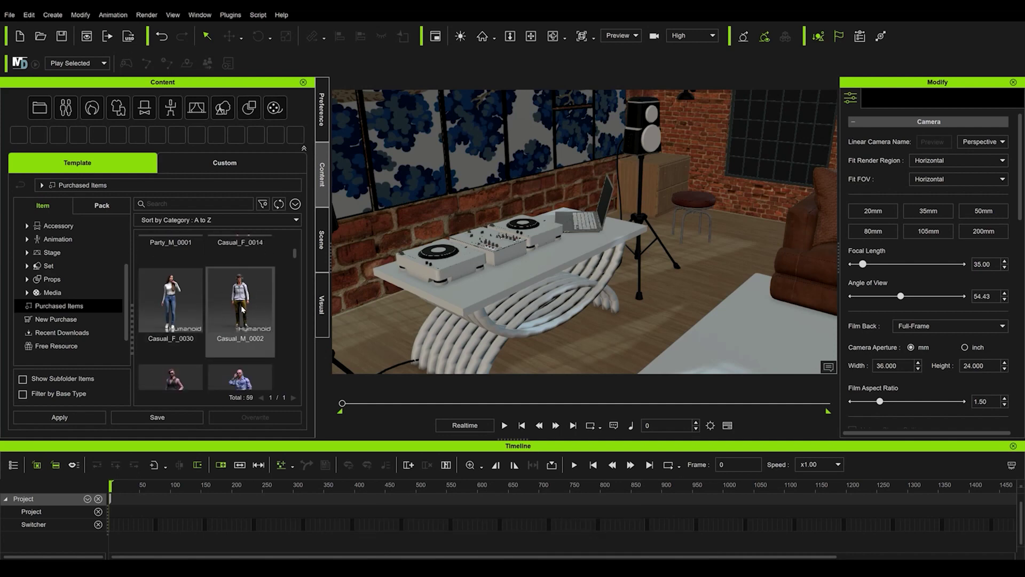
drag(242, 309, 650, 353)
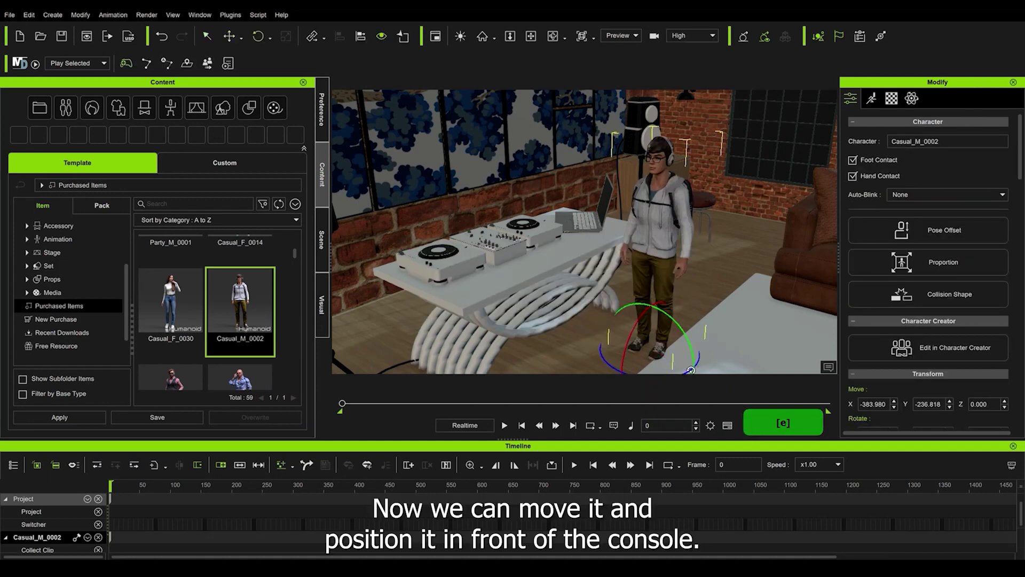
Step: Rotate Casual_M_0002 toward the DJ console and move him behind the table at X -536.900, Y -299.195
drag(690, 370, 480, 307)
key(w)
alt+right_drag(534, 267, 351, 266)
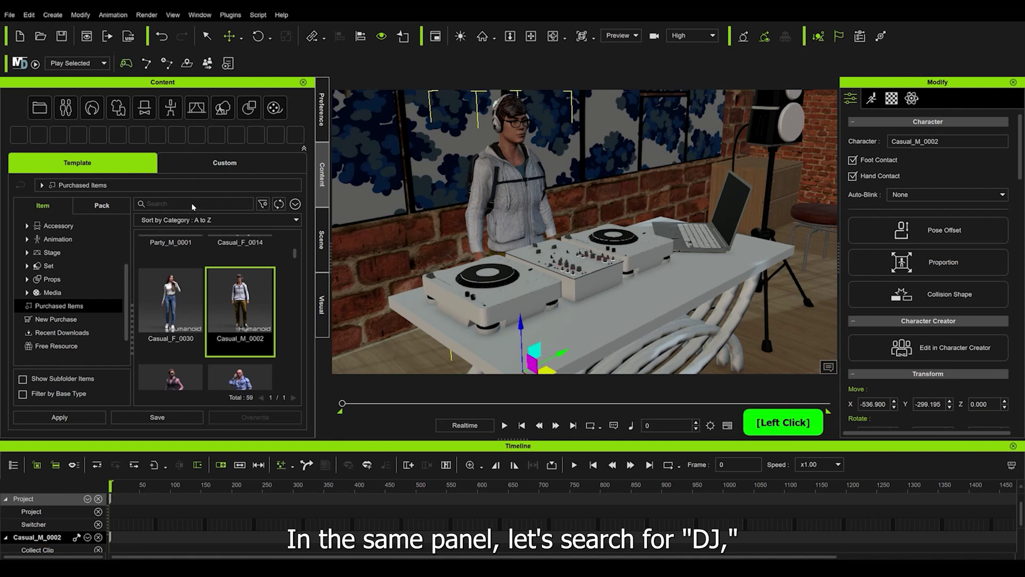
Step: Search the purchased items for "dj" and apply the DJ_PerkUp motion to Casual_M_0002
text(dj)
key(Return)
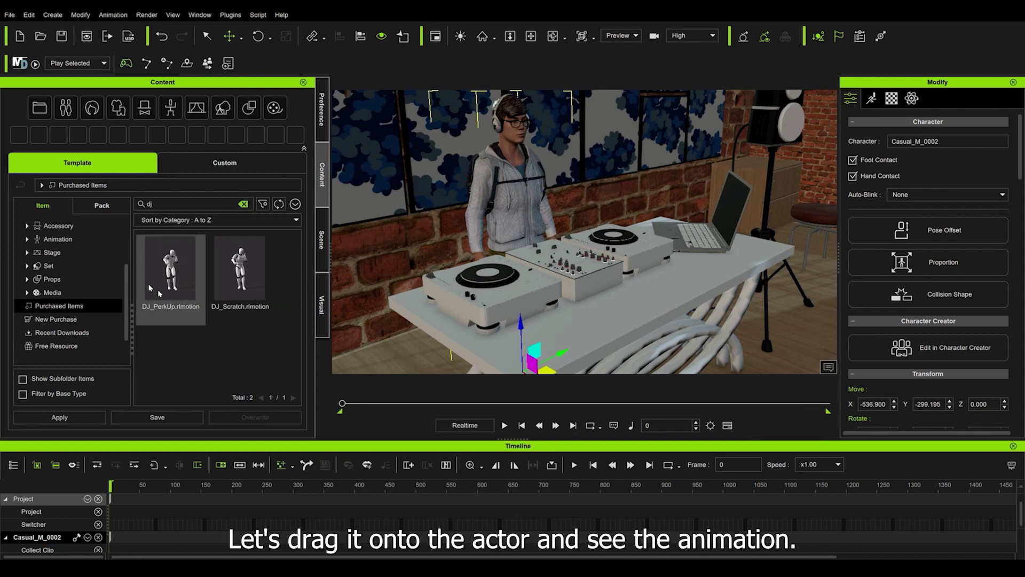
drag(168, 283, 550, 193)
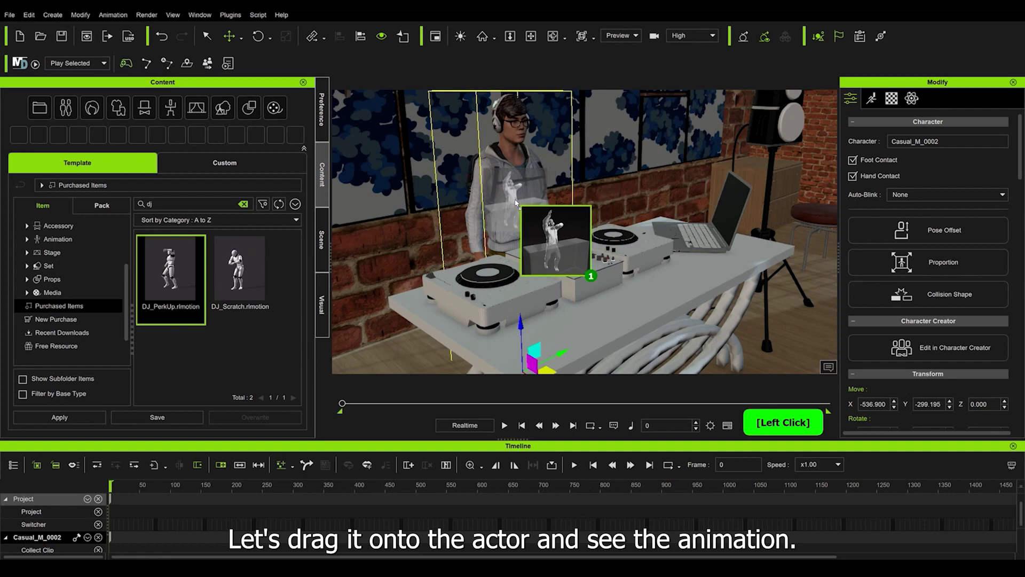
alt+right_drag(629, 250, 470, 342)
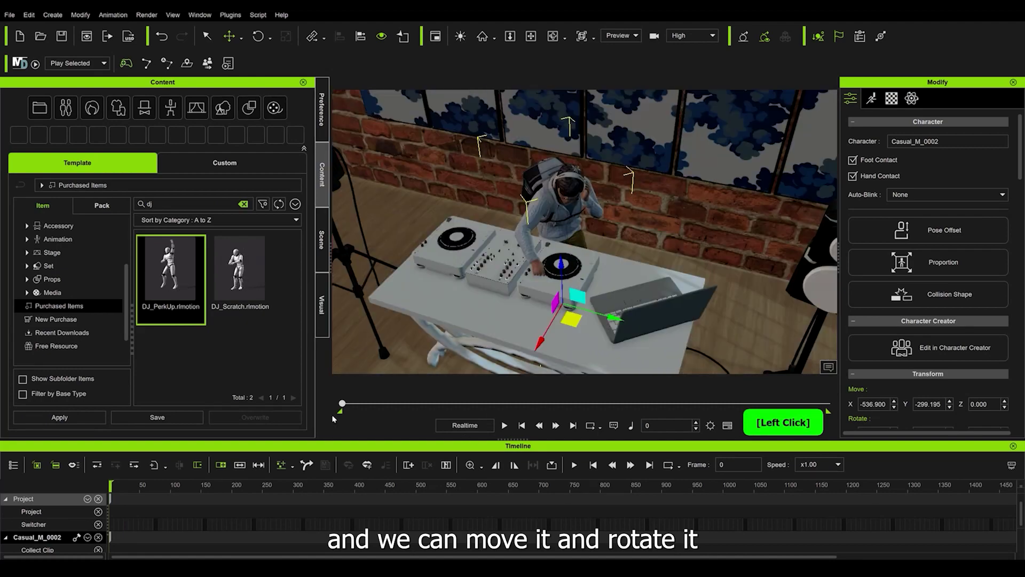
Step: Move Casual_M_0002 to X -544.788, Y -331.942 so his hand meets the mixer, and scrub the animation to frame 112
alt+right_drag(571, 321, 764, 256)
alt+drag(619, 267, 610, 251)
alt+right_drag(598, 243, 592, 274)
alt+drag(591, 274, 571, 303)
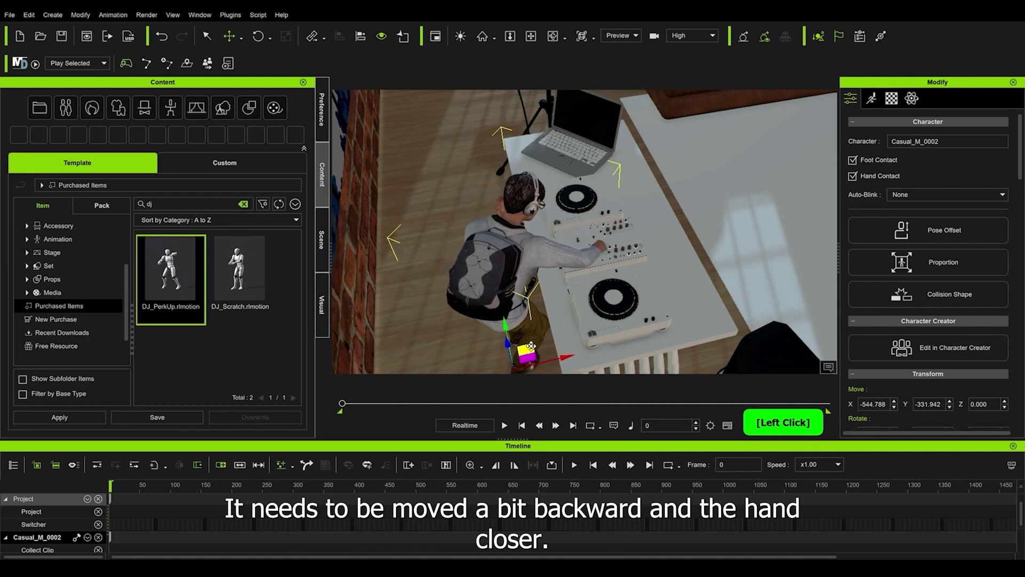
alt+right_drag(556, 320, 480, 267)
alt+drag(480, 267, 473, 277)
scroll(473, 278, up, 3)
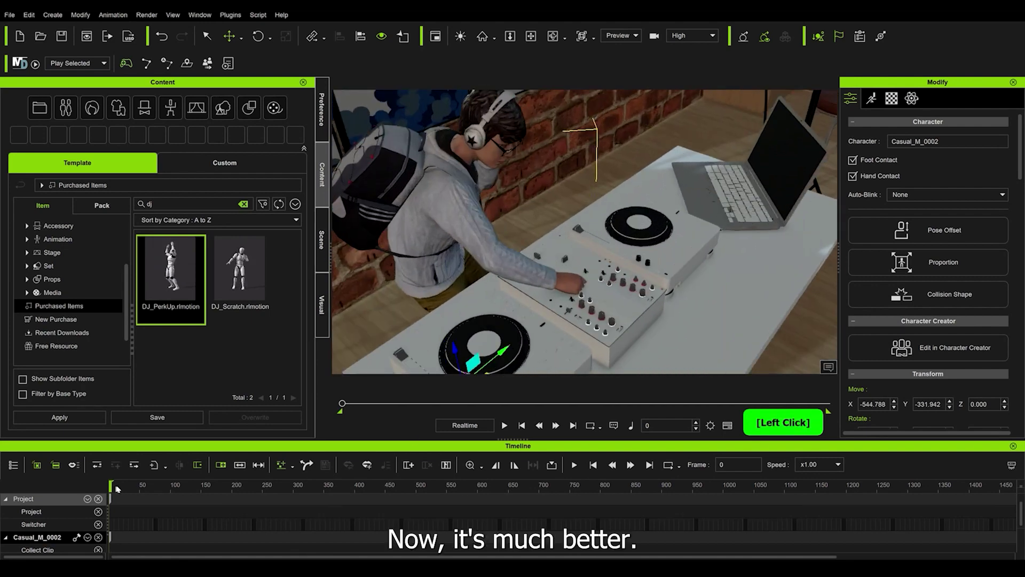
drag(117, 488, 183, 491)
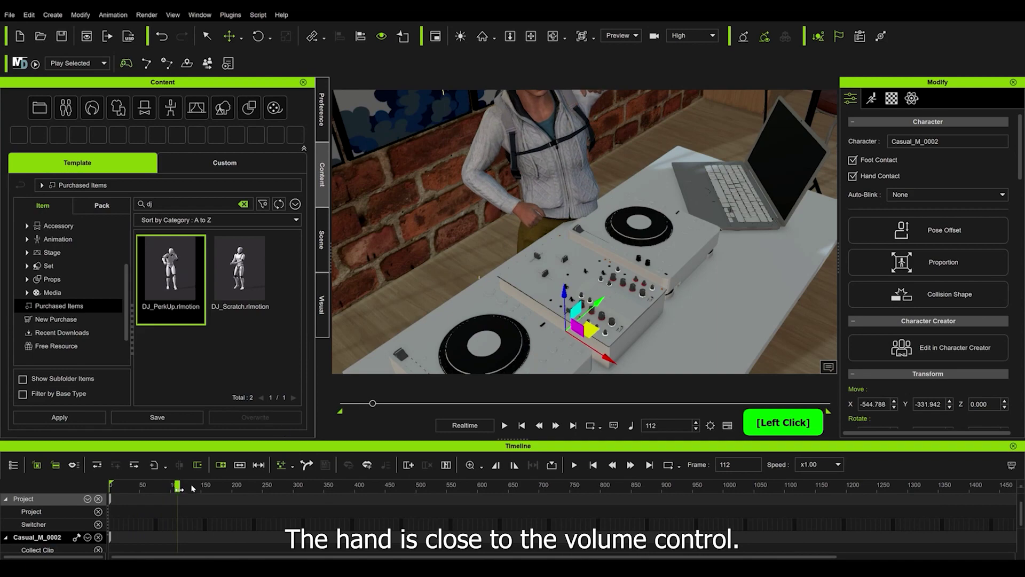
Step: Rotate Casual_M_0002 and move him to X -558.236, Y -331.551 so his hand reaches the mixer, checking the pose at several frames
alt+right_drag(481, 257, 582, 302)
drag(117, 491, 111, 491)
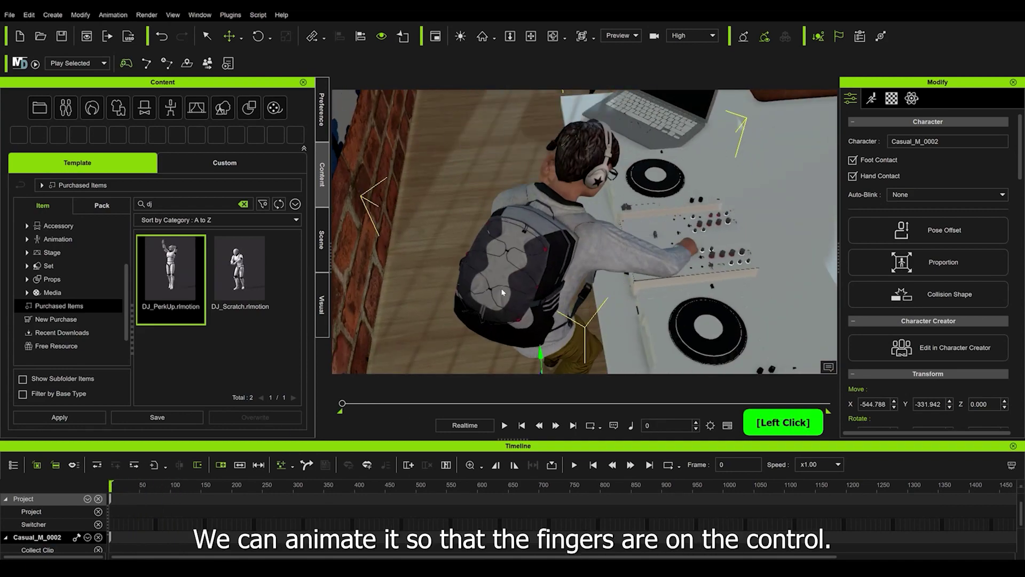
alt+drag(501, 290, 569, 219)
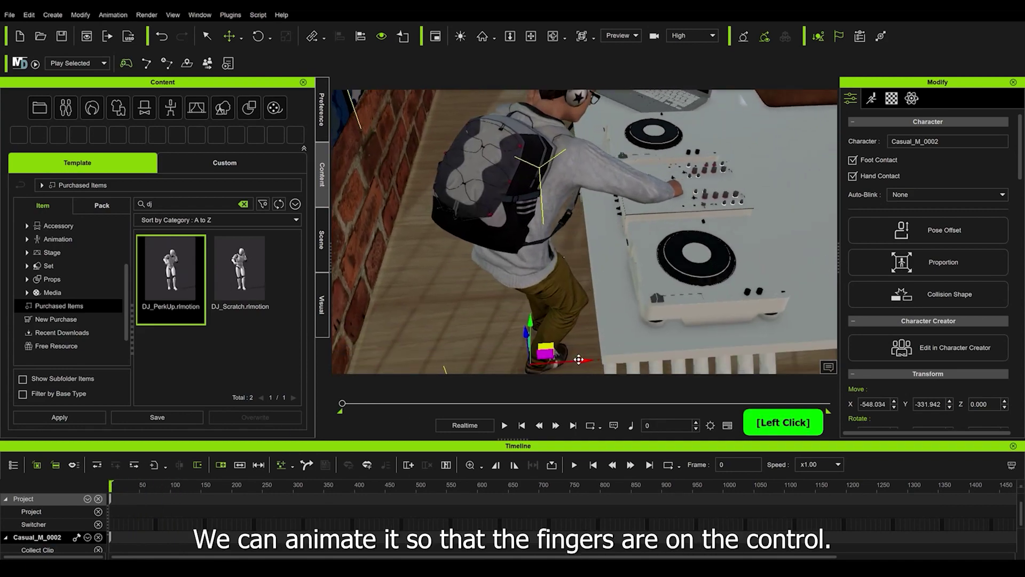
alt+right_drag(579, 360, 589, 343)
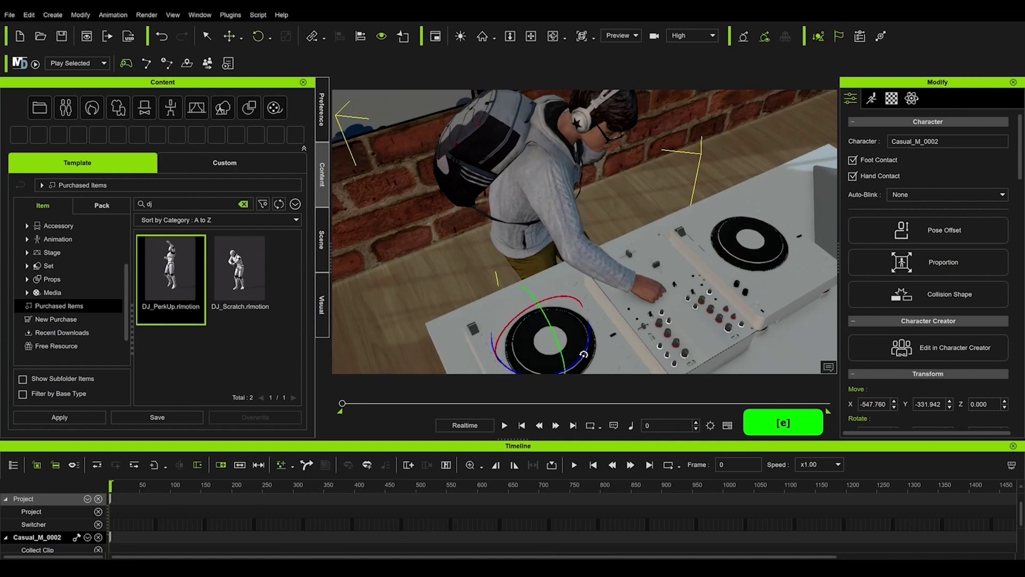
drag(562, 334, 576, 327)
drag(110, 486, 178, 485)
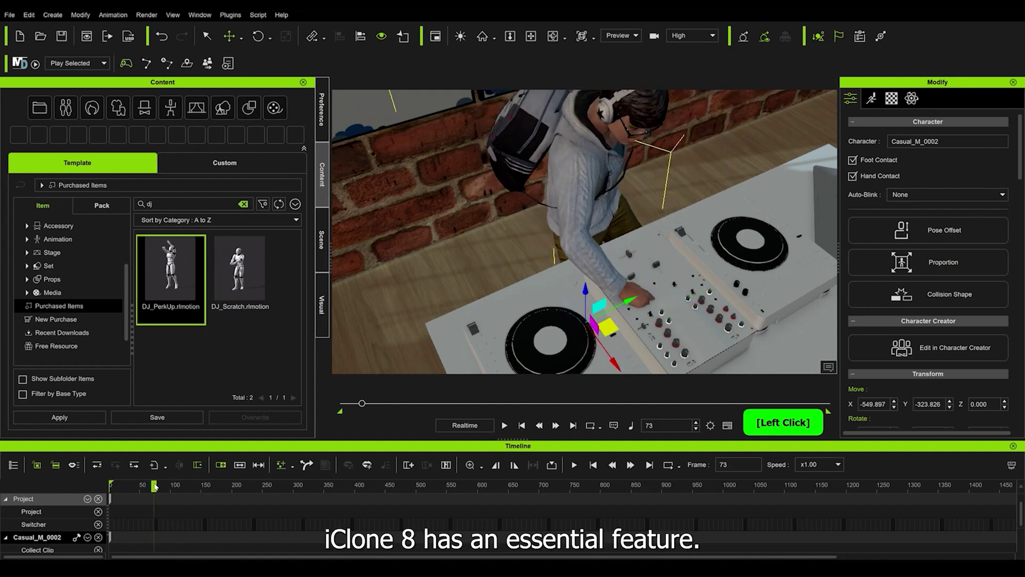
alt+right_drag(534, 320, 557, 349)
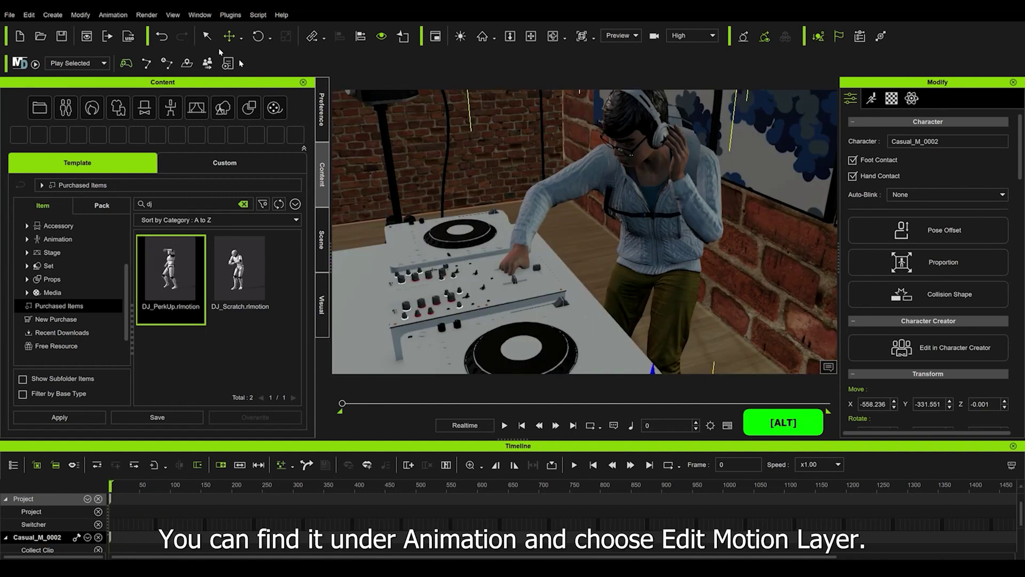
Step: Open Edit Motion Layer for Casual_M_0002 and toggle the display of the rig gizmos and bones, leaving only the gizmos shown
click(113, 15)
click(166, 100)
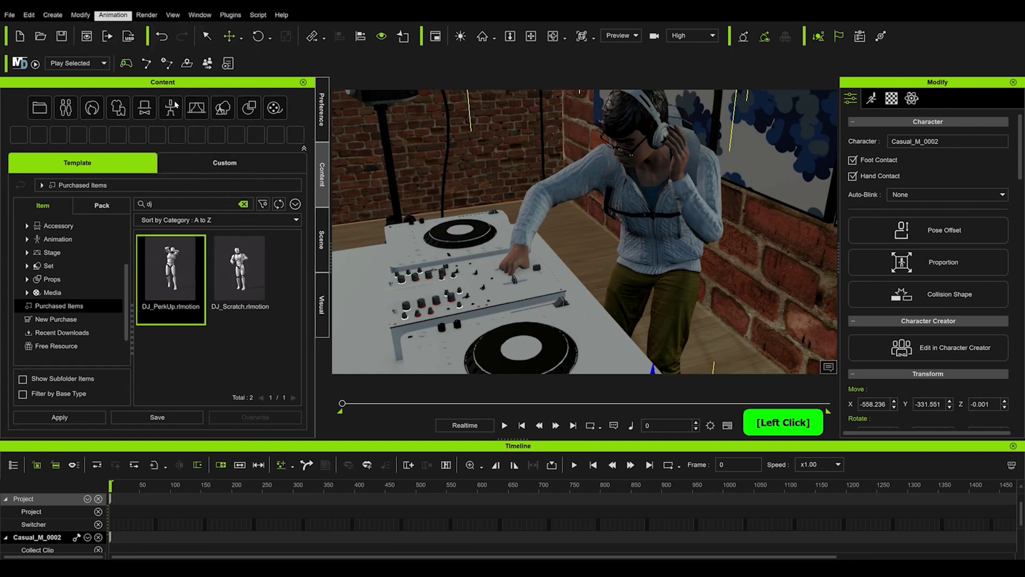
alt+right_drag(538, 260, 593, 269)
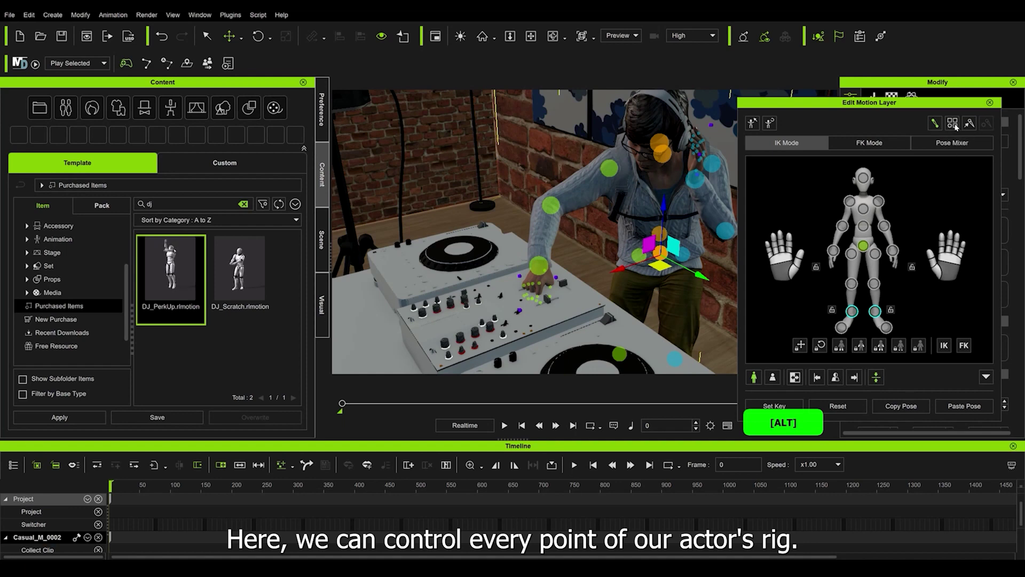
click(934, 124)
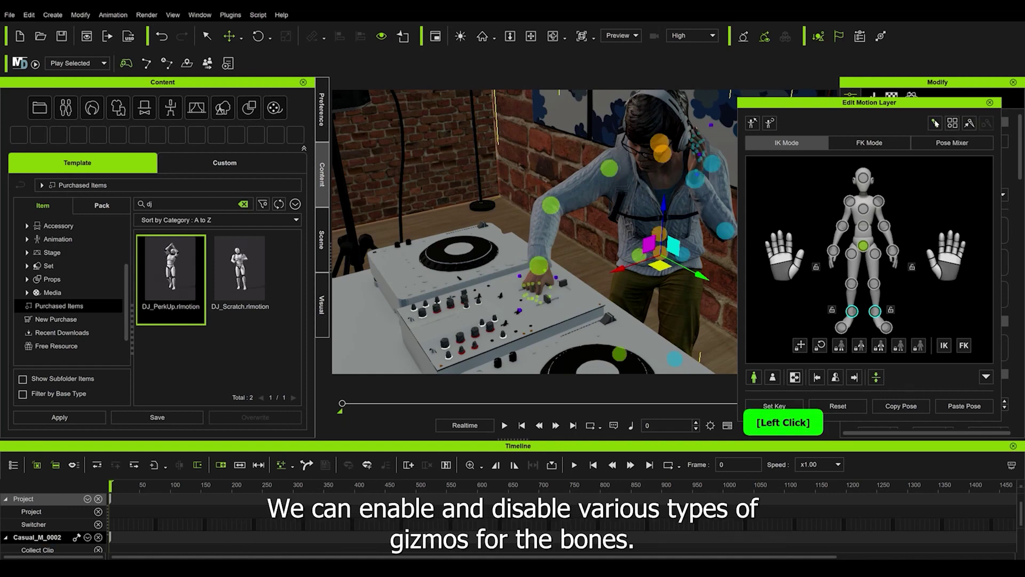
click(970, 124)
click(970, 124)
click(970, 124)
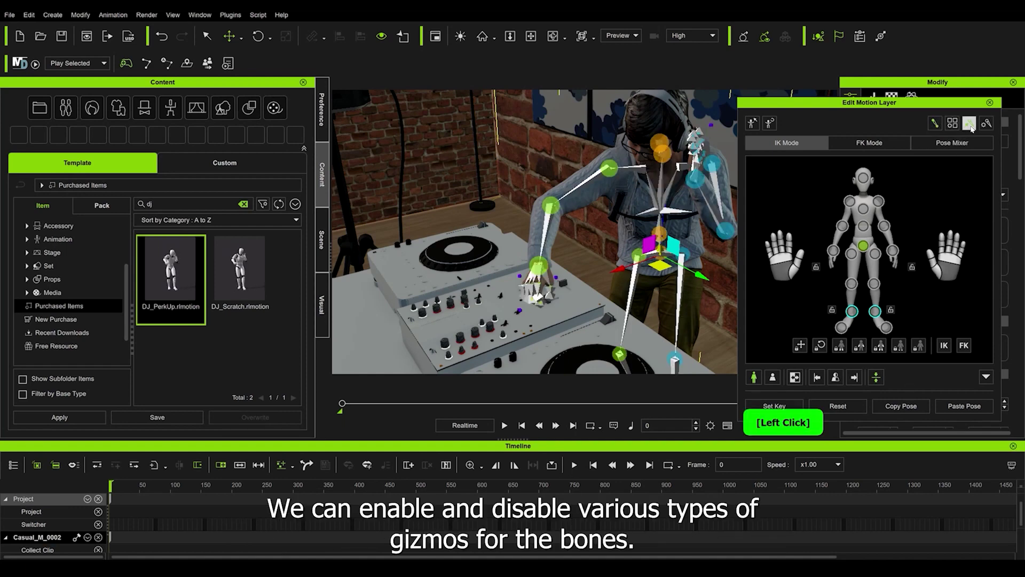
click(970, 124)
Step: Move the right hand's IK effector onto the mixer's volume control at frame 0 and scrub the animation to frame 86
alt+right_drag(568, 275, 585, 275)
alt+scroll(587, 275, up, 4)
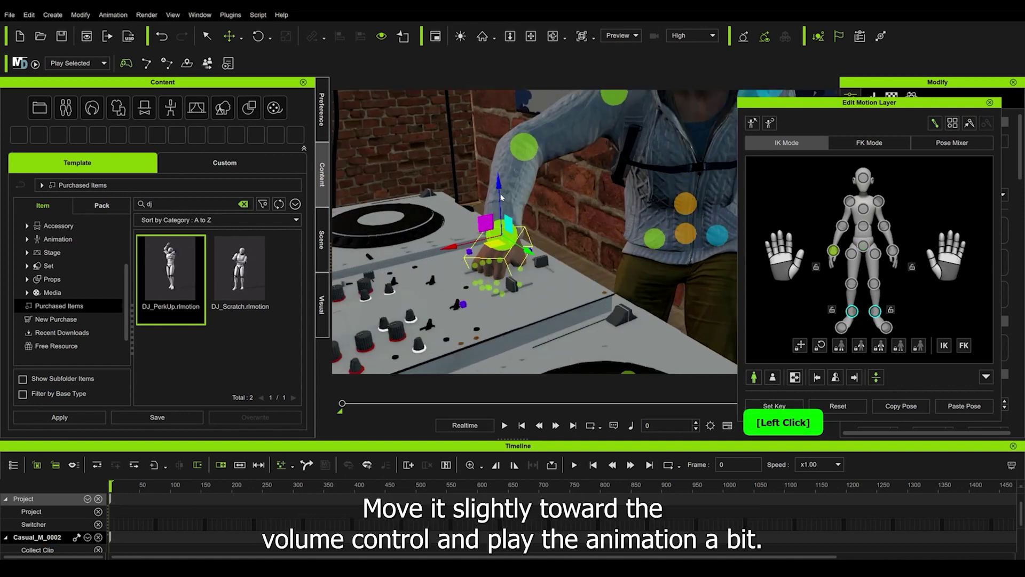
drag(499, 194, 497, 164)
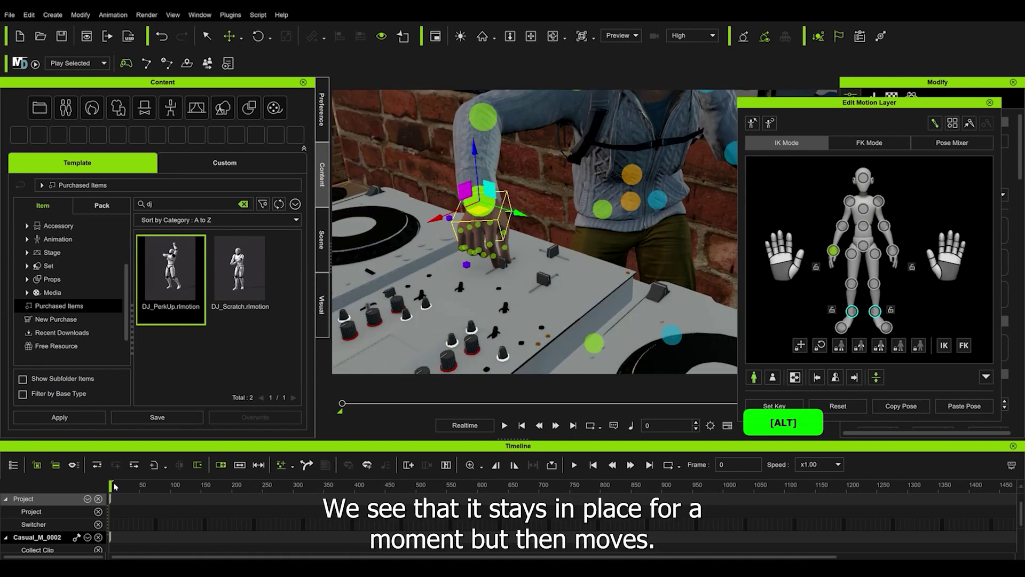
drag(114, 486, 161, 483)
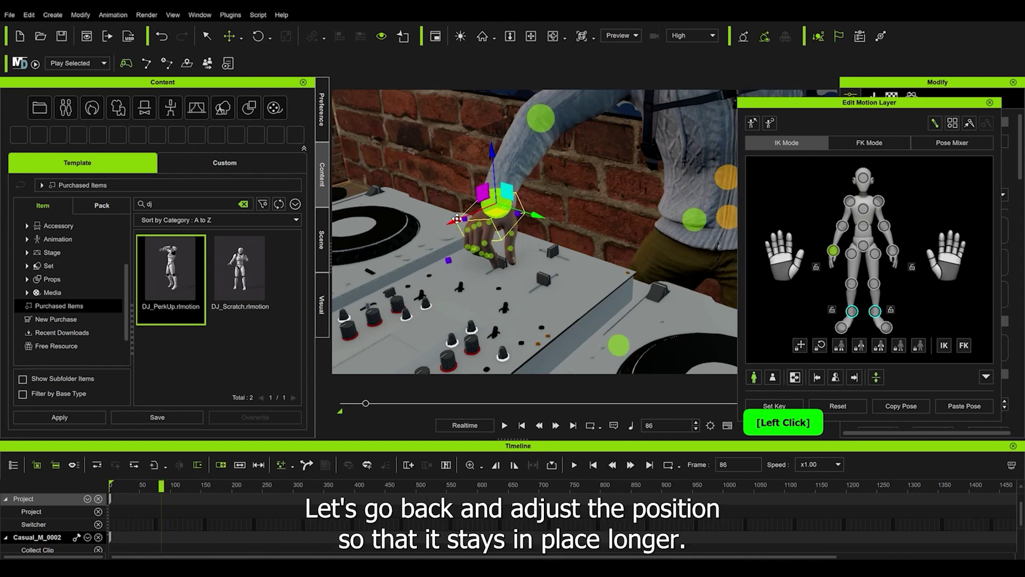
Step: Adjust the right hand's position and height between frames 0 and 86 so the fingers stay on the volume control
alt+right_drag(456, 218, 670, 217)
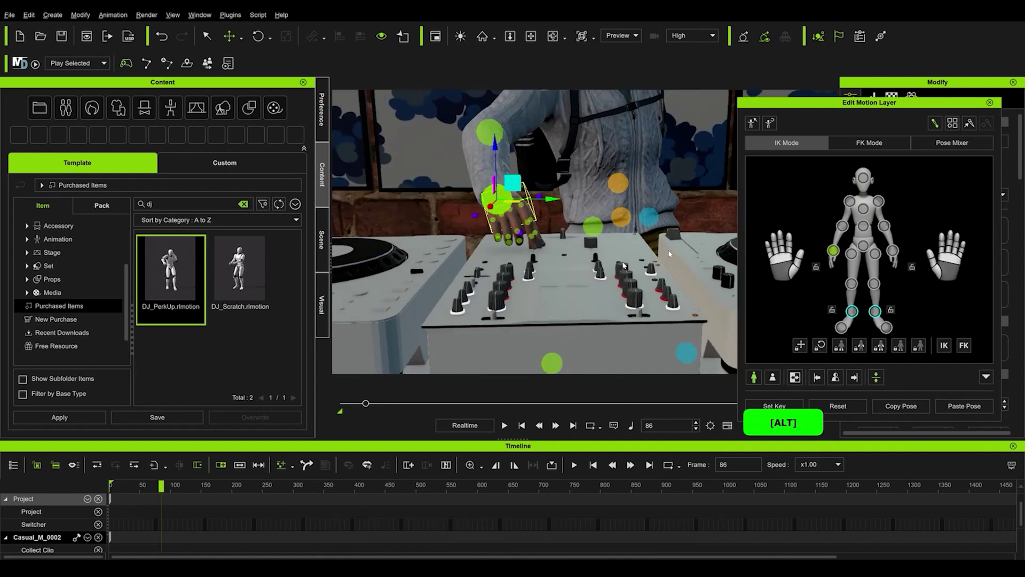
alt+scroll(675, 220, down, 4)
alt+drag(676, 220, 636, 240)
alt+right_drag(650, 234, 681, 264)
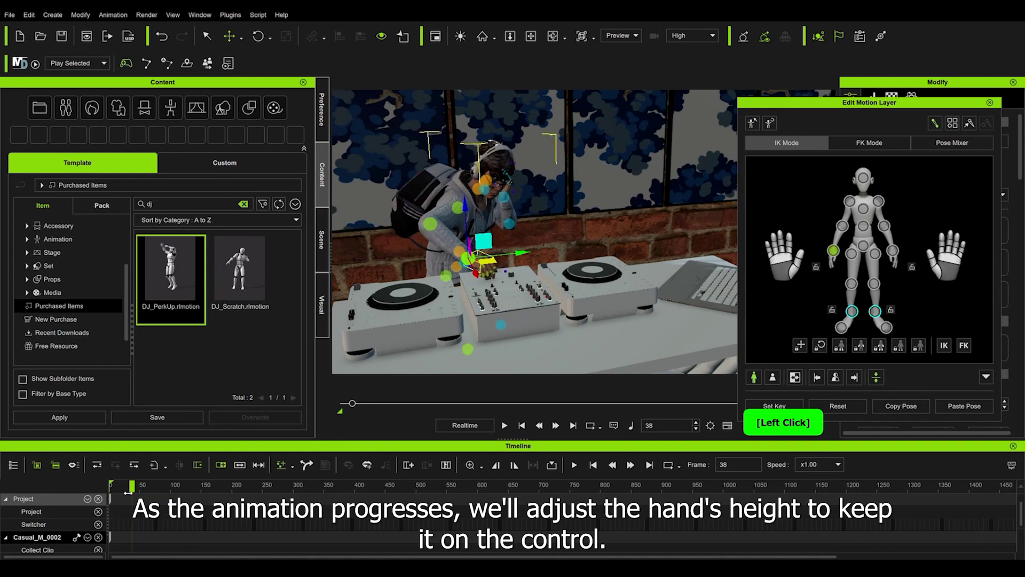
alt+drag(584, 260, 603, 240)
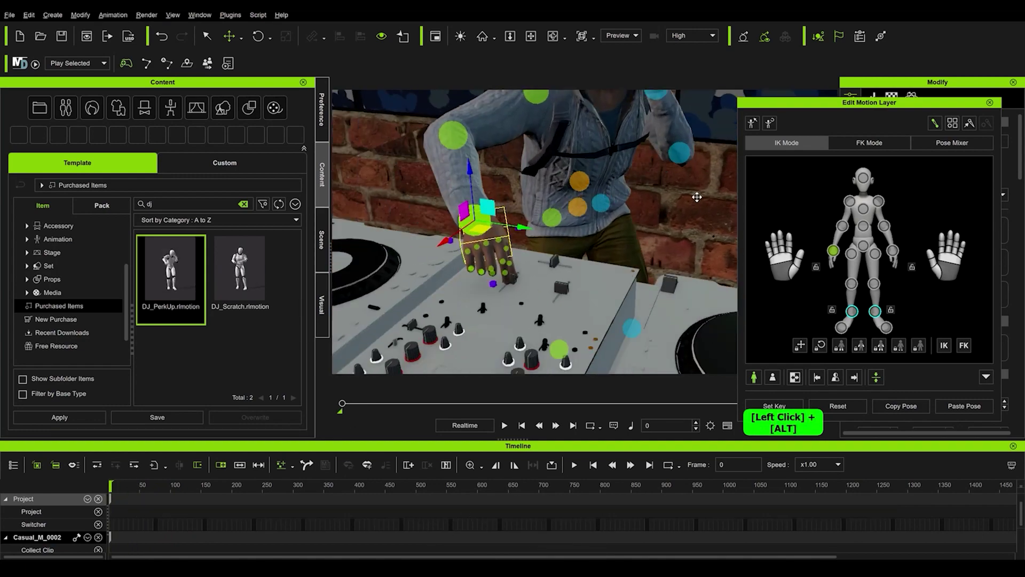
alt+right_drag(603, 240, 616, 232)
alt+right_drag(533, 255, 559, 286)
alt+scroll(558, 287, up, 3)
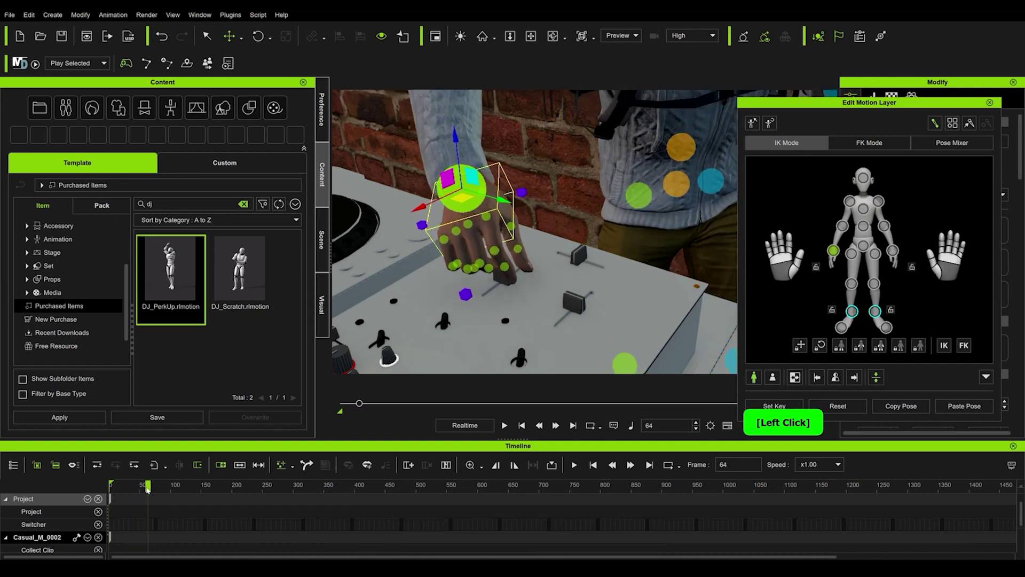
Step: Play the motion to frame 498, where the DJ returns to the console, and adapt the right hand to the controls around frame 541
key(space)
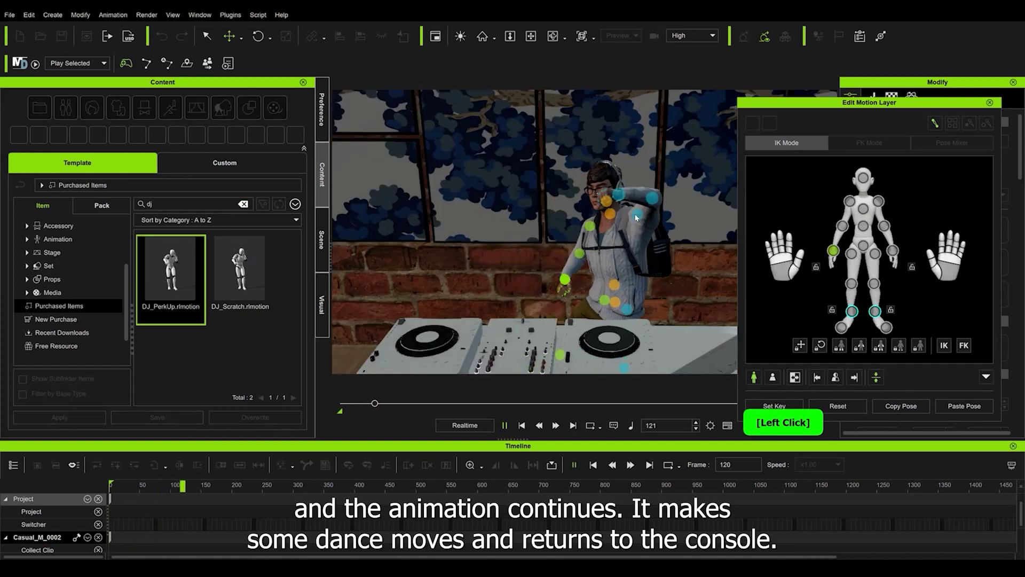
click(508, 426)
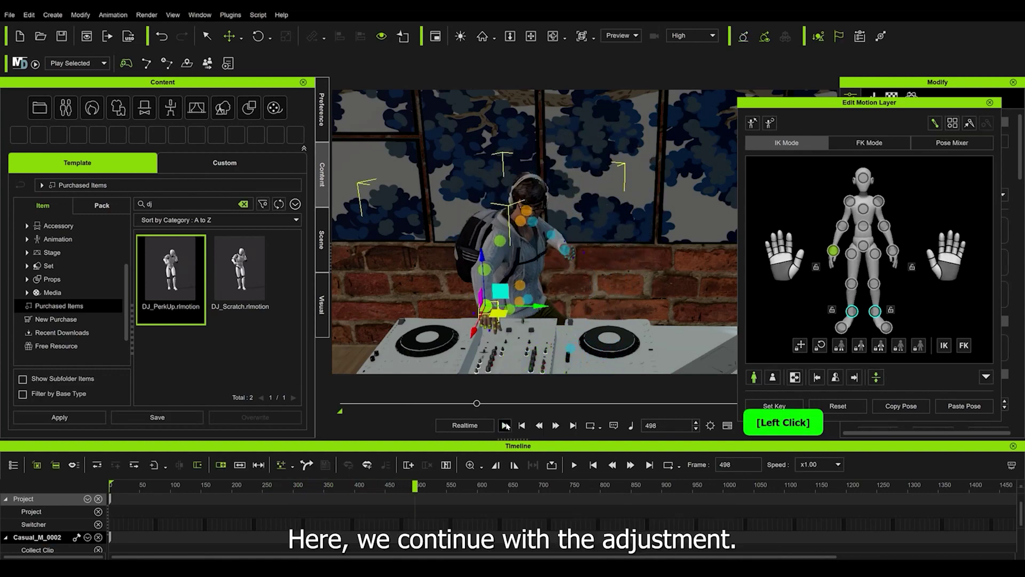
alt+right_drag(560, 214, 513, 229)
alt+drag(513, 229, 528, 203)
scroll(529, 200, up, 5)
mouse_move(542, 192)
alt+right_down()
mouse_move(533, 187)
mouse_move(532, 198)
alt+right_up()
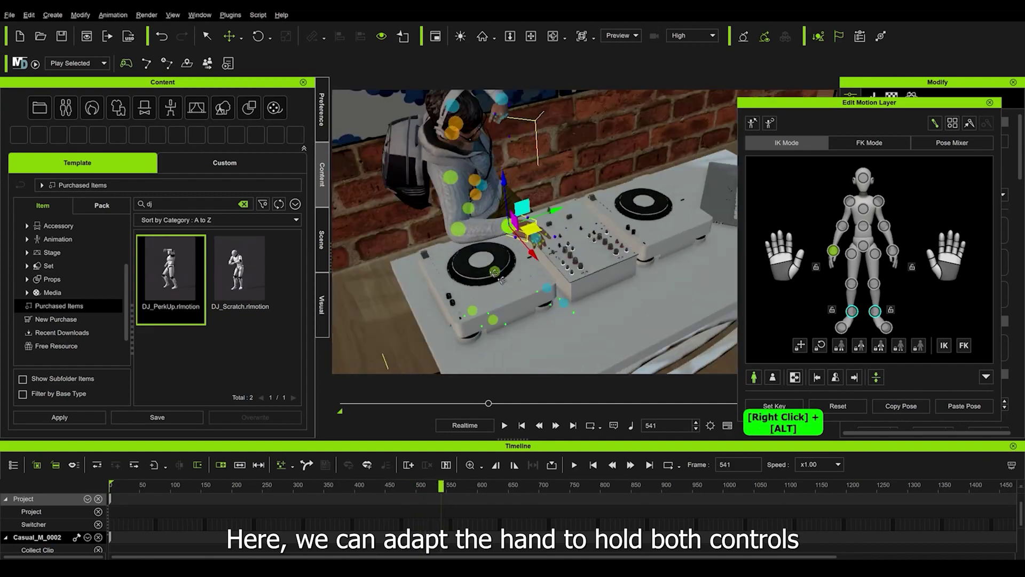
alt+right_drag(532, 198, 582, 224)
scroll(531, 211, down, 5)
drag(442, 487, 405, 498)
scroll(523, 230, up, 4)
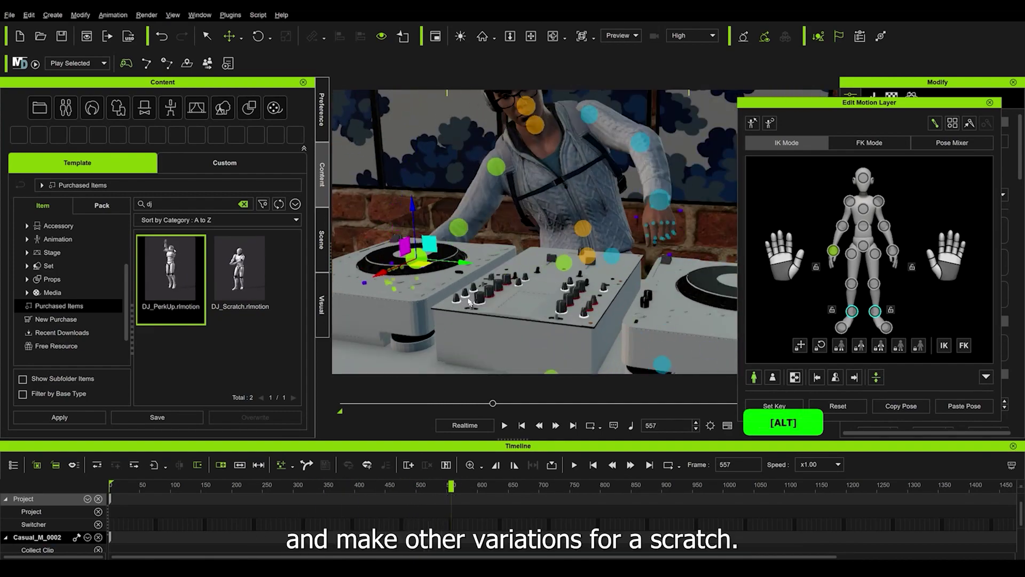
Step: Pose the right hand on the turntable beside the mixer around frames 544 to 557 for a scratch variation
alt+right_drag(469, 303, 513, 304)
alt+drag(513, 305, 513, 294)
click(451, 224)
alt+right_drag(470, 235, 513, 240)
click(526, 273)
alt+right_drag(534, 277, 555, 278)
click(572, 297)
click(534, 278)
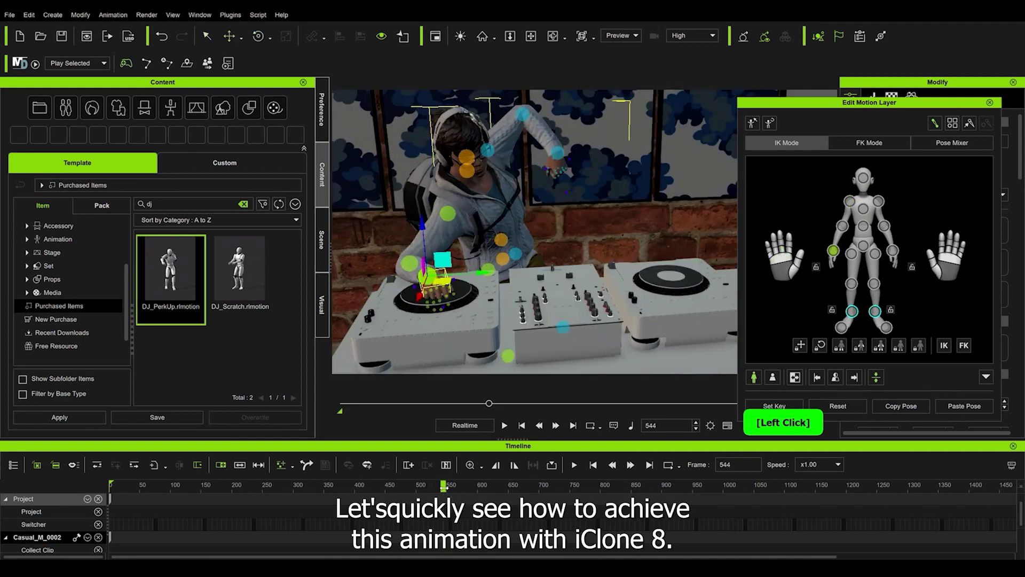
Step: Preview the scratch motion and position the left hand on the mixer's controls around frame 574
key(space)
key(space)
mouse_move(462, 486)
mouse_down()
mouse_move(430, 486)
mouse_move(451, 485)
mouse_up()
alt+right_drag(513, 256, 566, 267)
click(580, 247)
drag(451, 486, 461, 486)
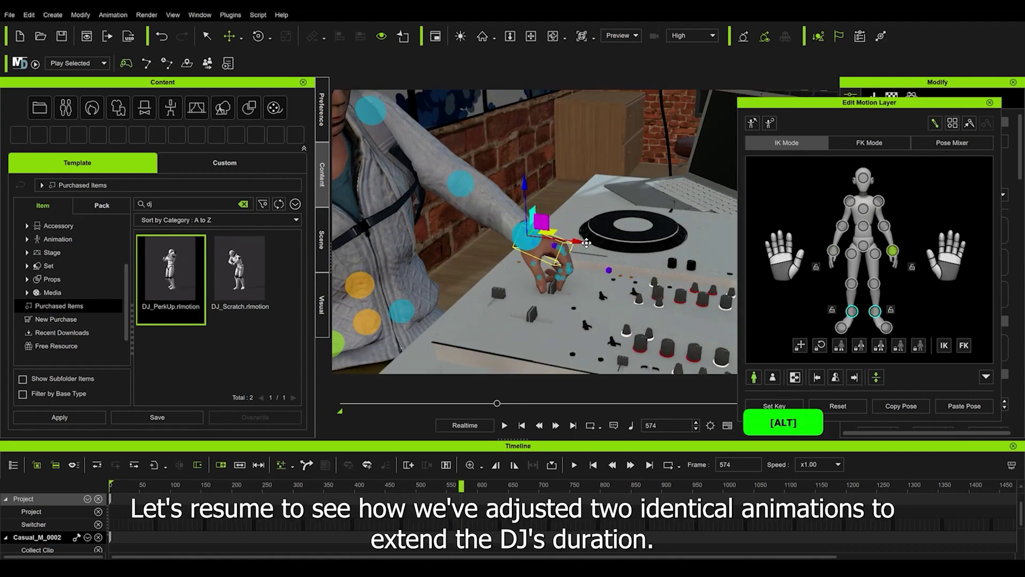
Step: Adjust the right hand on the mixer control at frame 771, within the second DJ_PerkUp clip
drag(446, 500, 494, 494)
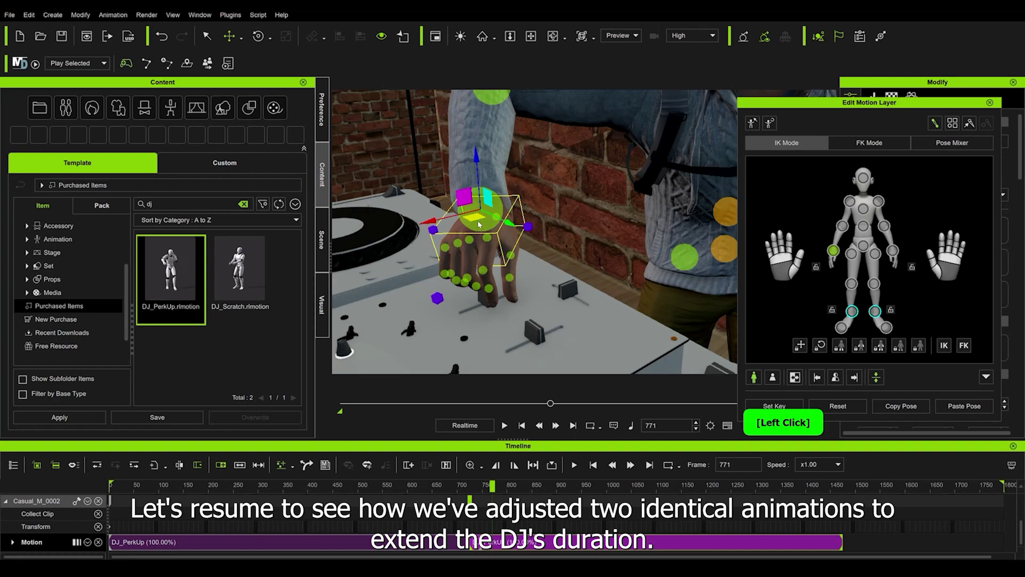
alt+right_drag(515, 265, 481, 251)
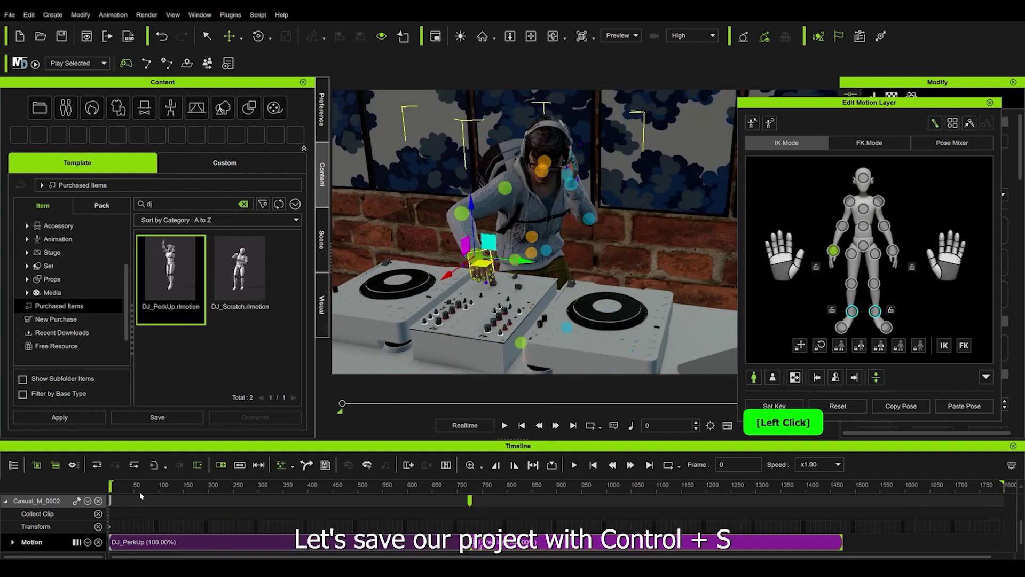
Step: Save the project over the existing Depa_Party.iProject file in the ICLONE DEPA folder
key(ctrl+s)
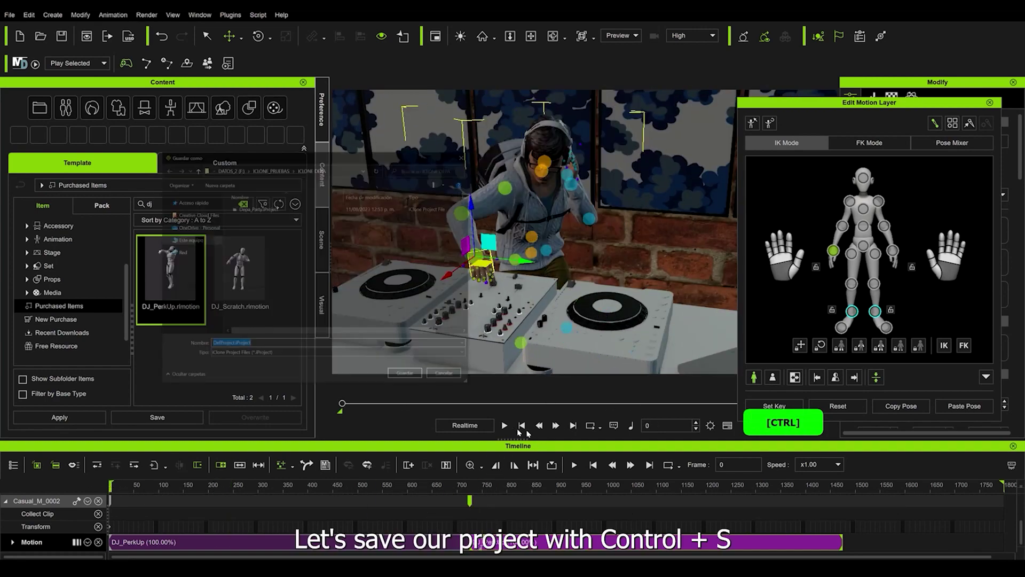
click(269, 208)
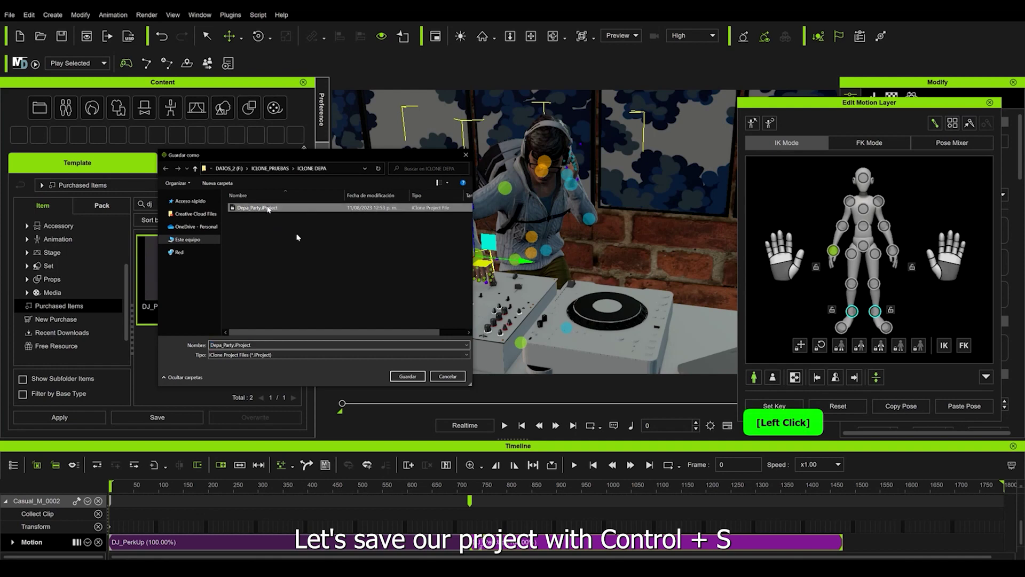
click(414, 379)
click(556, 289)
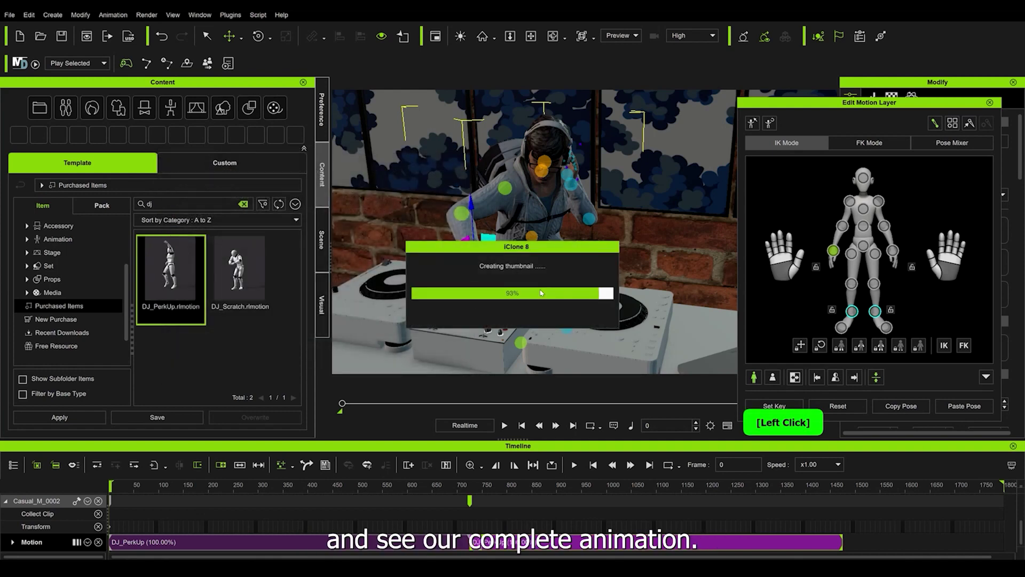
Step: Play the complete DJ animation from frame 0 and examine it from several angles around the table
click(504, 425)
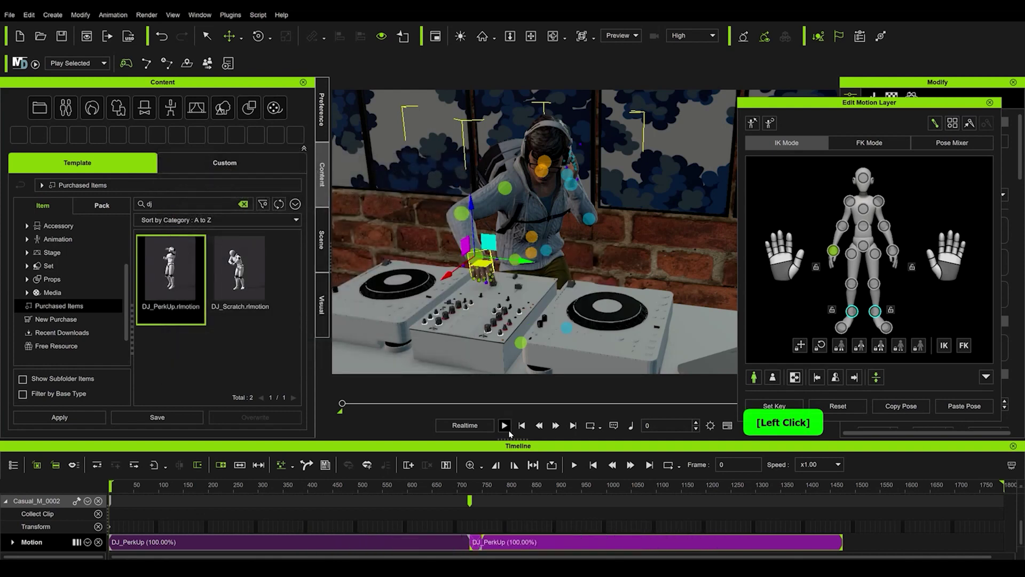
alt+right_drag(534, 304, 552, 289)
alt+scroll(553, 288, down, 4)
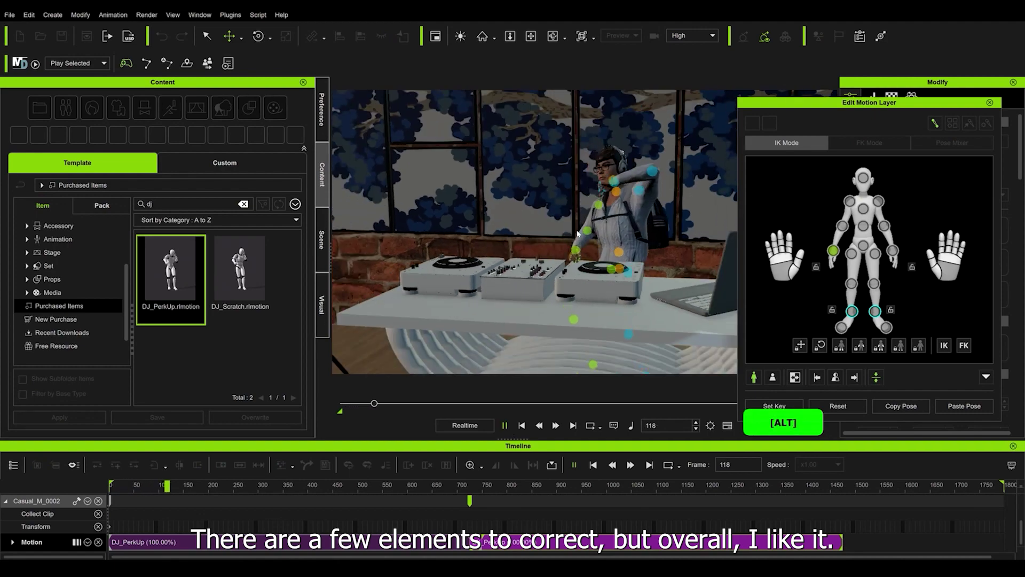
alt+drag(516, 290, 427, 275)
alt+right_drag(427, 275, 593, 312)
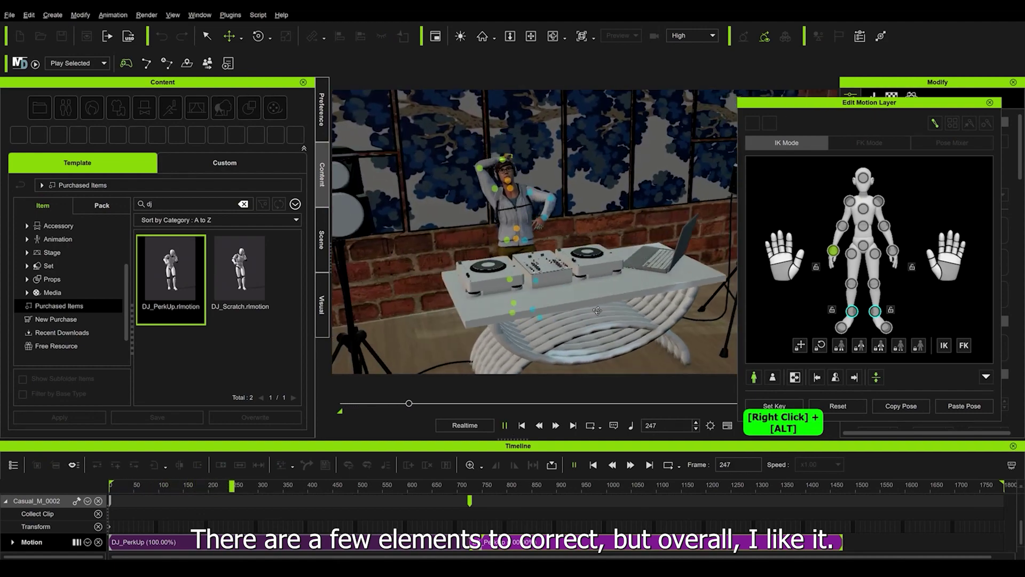
alt+scroll(600, 313, up, 2)
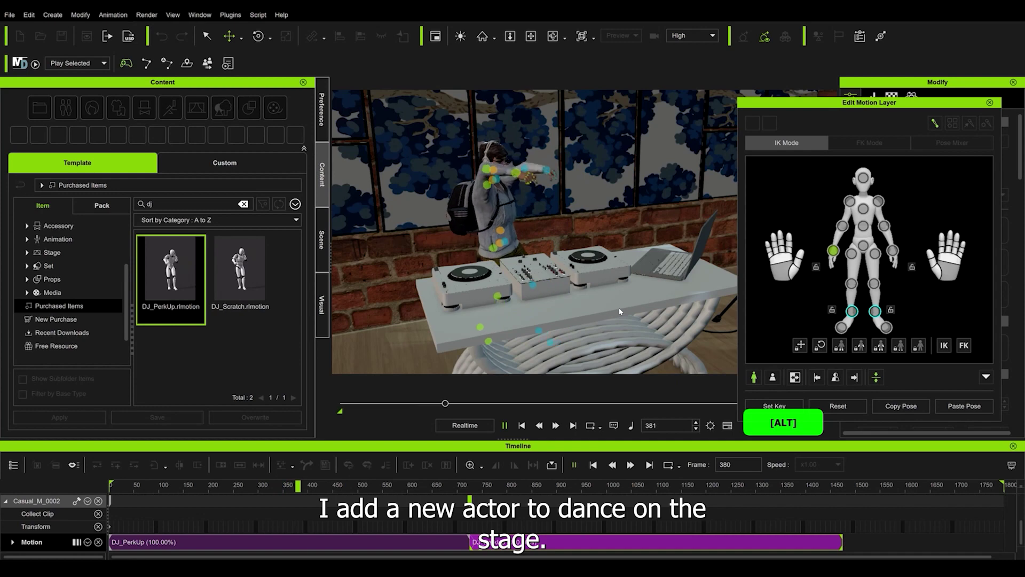
Step: Clear the purchased items search and add the actor Casual_F_0014 to the rug between the DJ table and the sofa
click(601, 313)
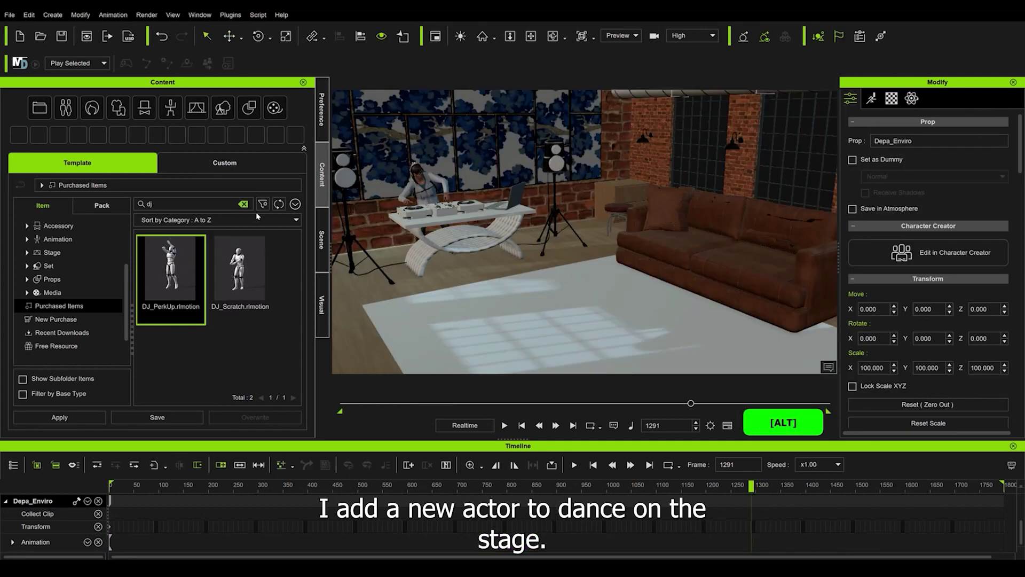
click(243, 204)
scroll(239, 343, down, 1)
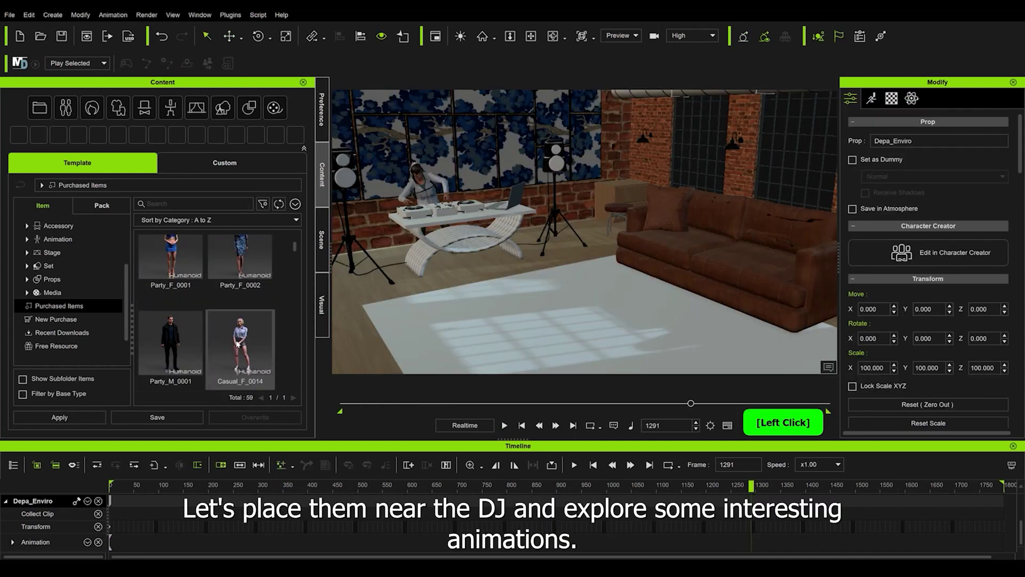
scroll(237, 344, down, 1)
click(241, 340)
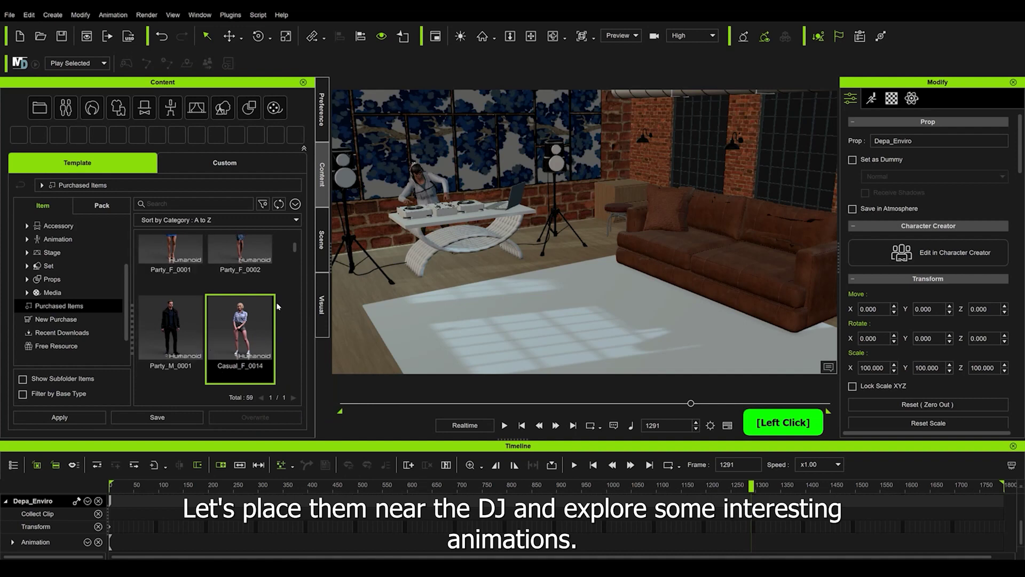
drag(261, 330, 614, 320)
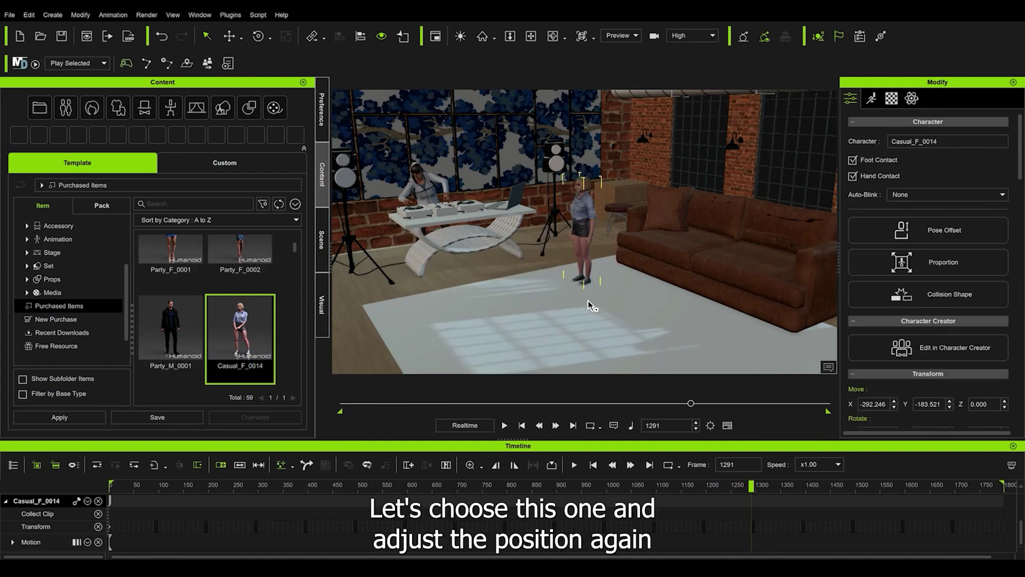
Step: Move Casual_F_0014 to the rug's edge in front of the DJ table and rotate her to face the DJ
alt+right_drag(588, 300, 601, 281)
key(w)
drag(632, 322, 499, 355)
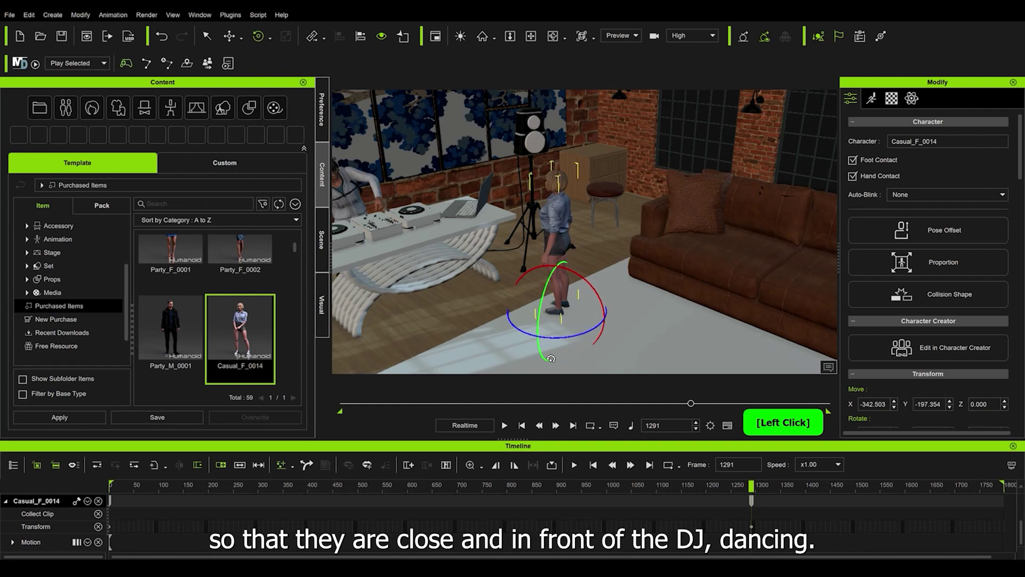
alt+right_drag(496, 331, 416, 232)
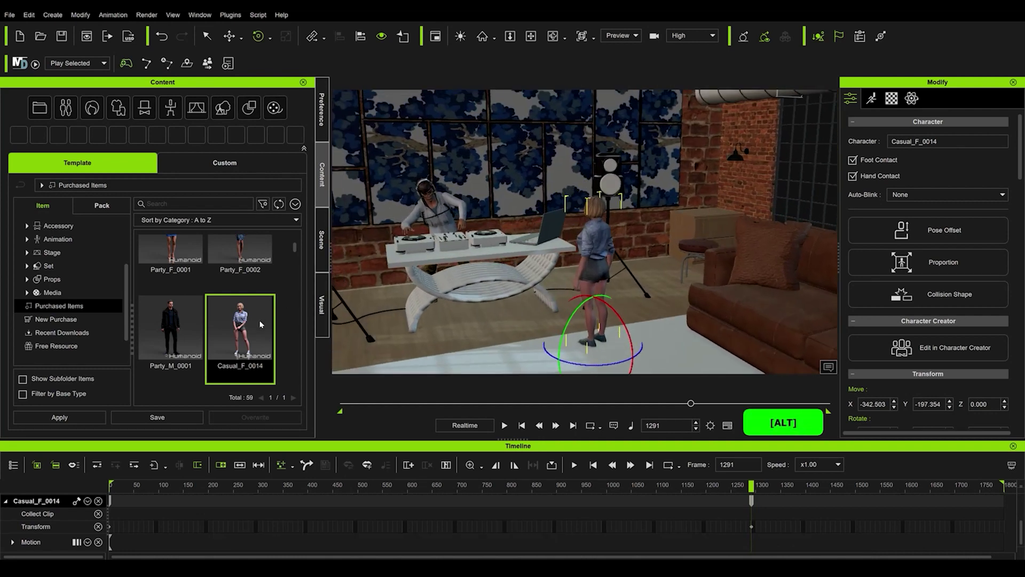
Step: Search the purchased items for dance, apply DanceToMusic_F to Casual_F_0014, and fine-tune her position in front of the DJ table
click(205, 205)
text(d)
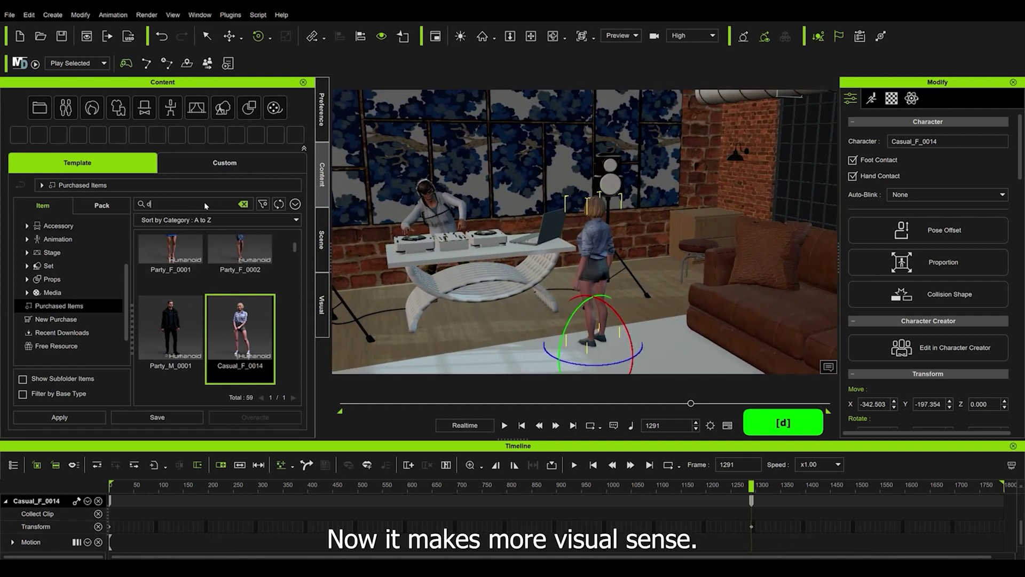
text(ance)
key(Return)
drag(241, 283, 626, 290)
drag(640, 341, 567, 309)
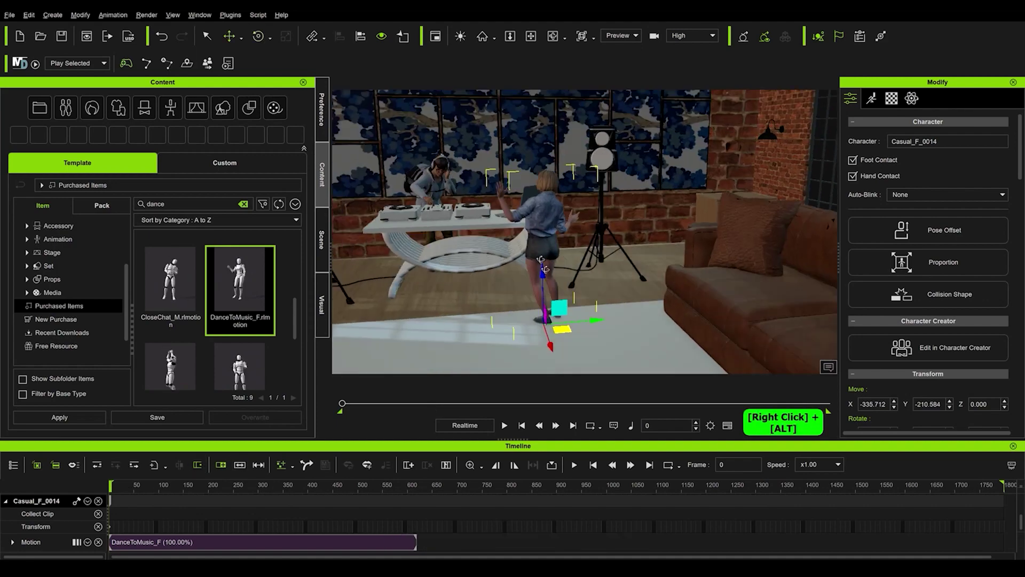
alt+right_drag(665, 291, 824, 259)
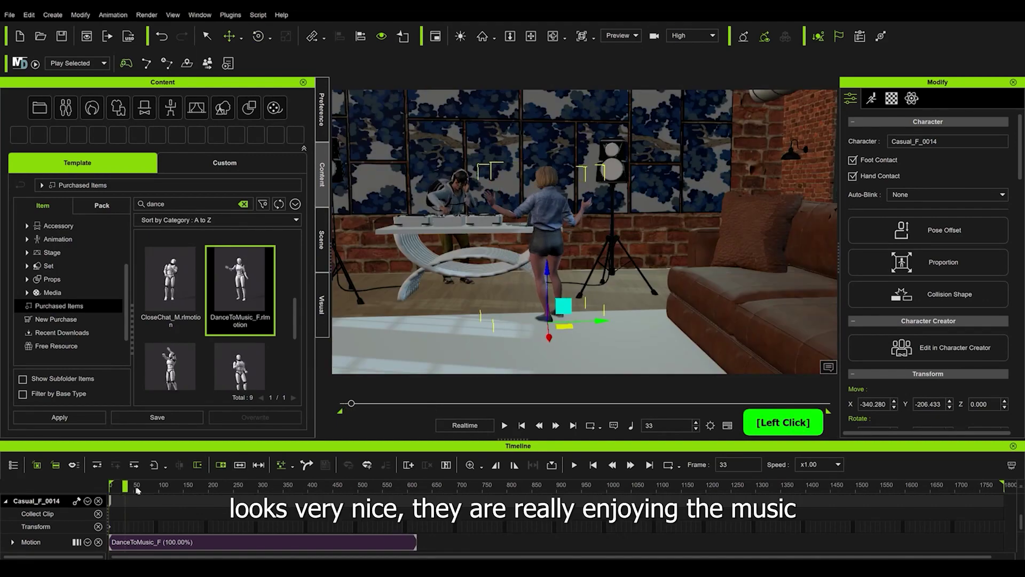
drag(195, 496, 373, 506)
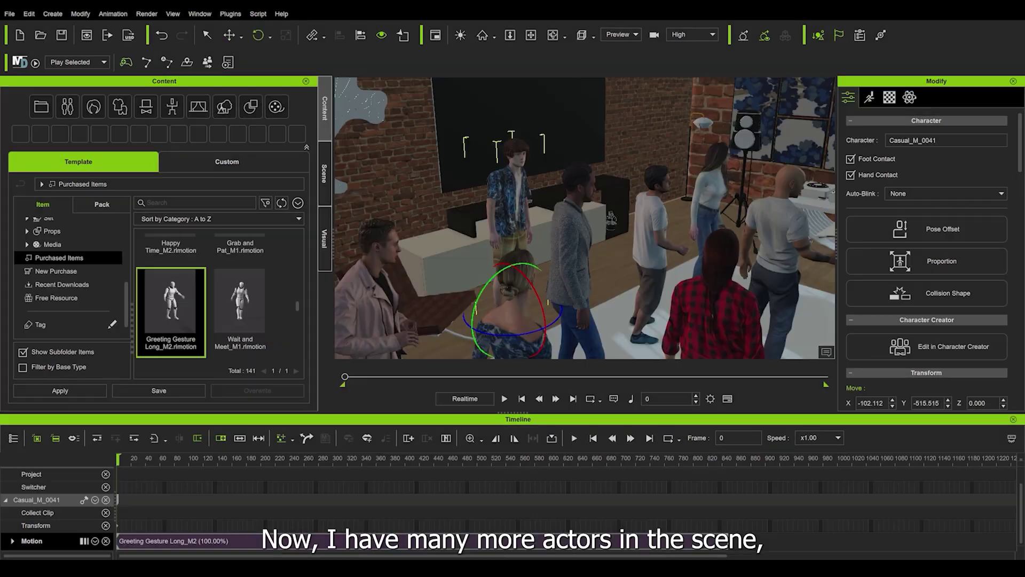
Step: Turn Casual_M_0041, who carries the Greeting Gesture Long_M2 motion, to face the opposite way beside the TV cabinet, and adjust his position
mouse_move(585, 218)
right_down()
mouse_move(590, 256)
mouse_move(582, 230)
right_up()
drag(130, 460, 58, 457)
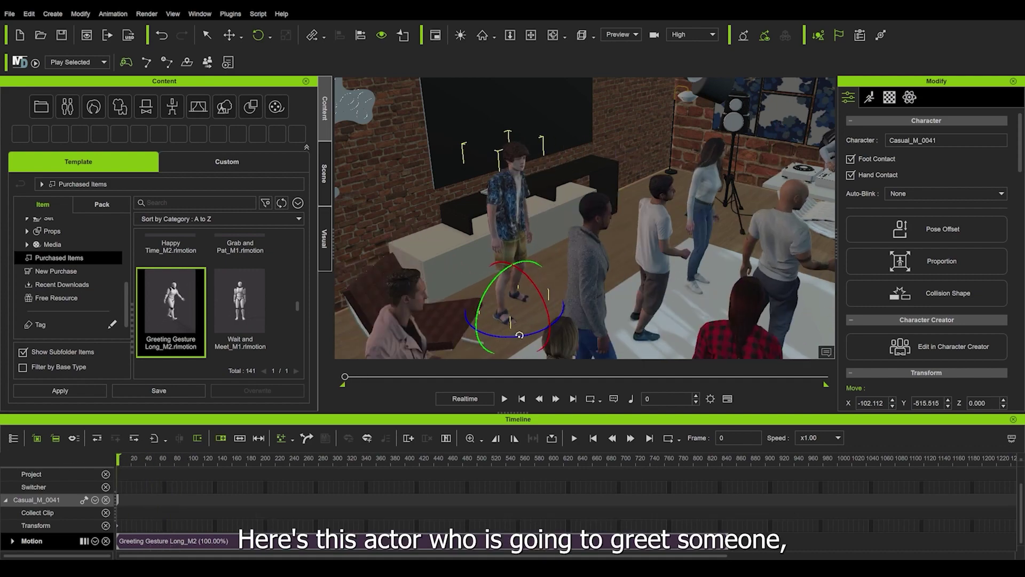
key(w)
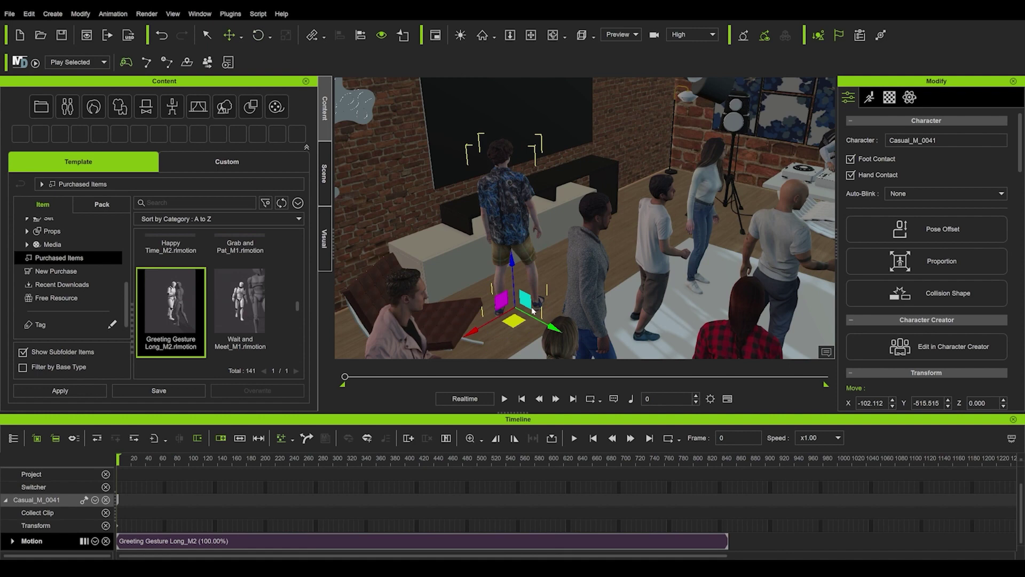
drag(518, 329, 501, 348)
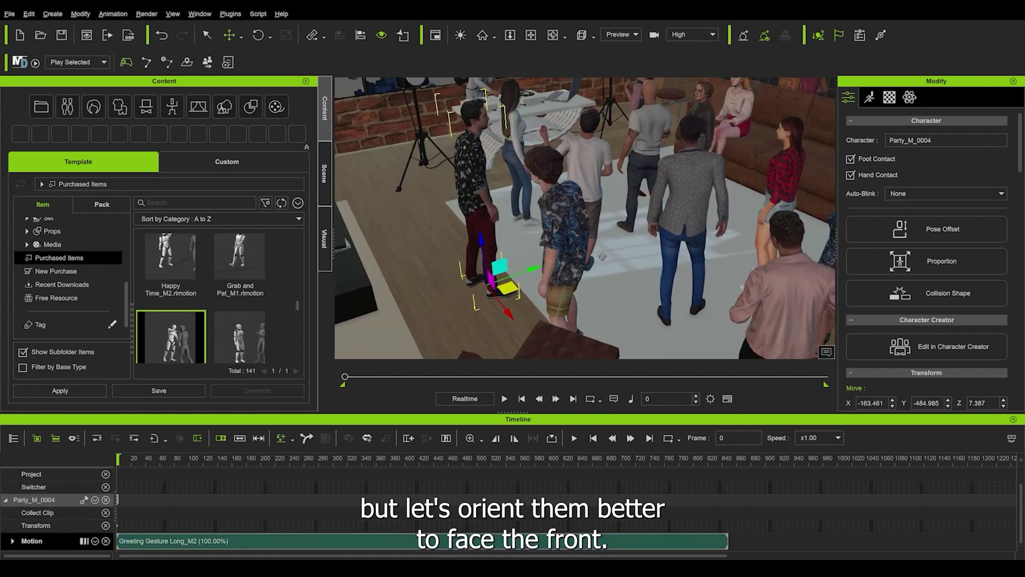
Step: Try the Wait and Meet_M1 motion on Party_M_0004, facing Casual_M_0041, and scrub through the greeting
drag(227, 344, 473, 201)
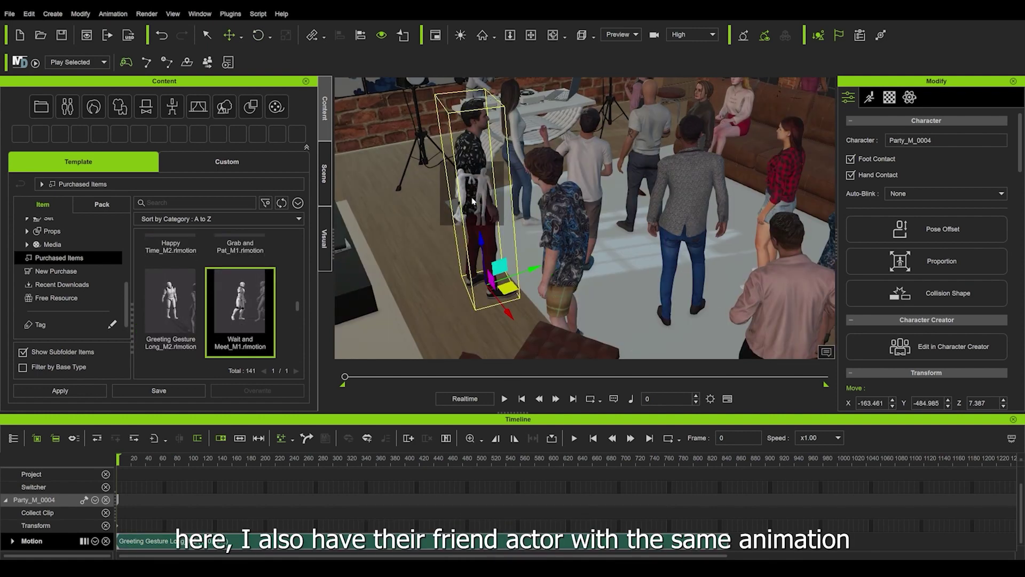
key(e)
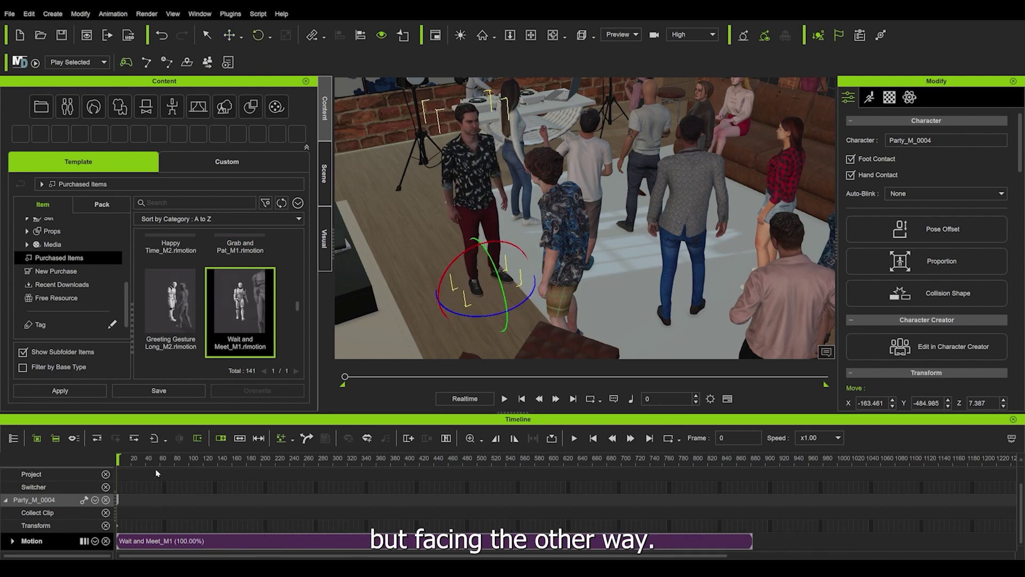
drag(126, 464, 263, 464)
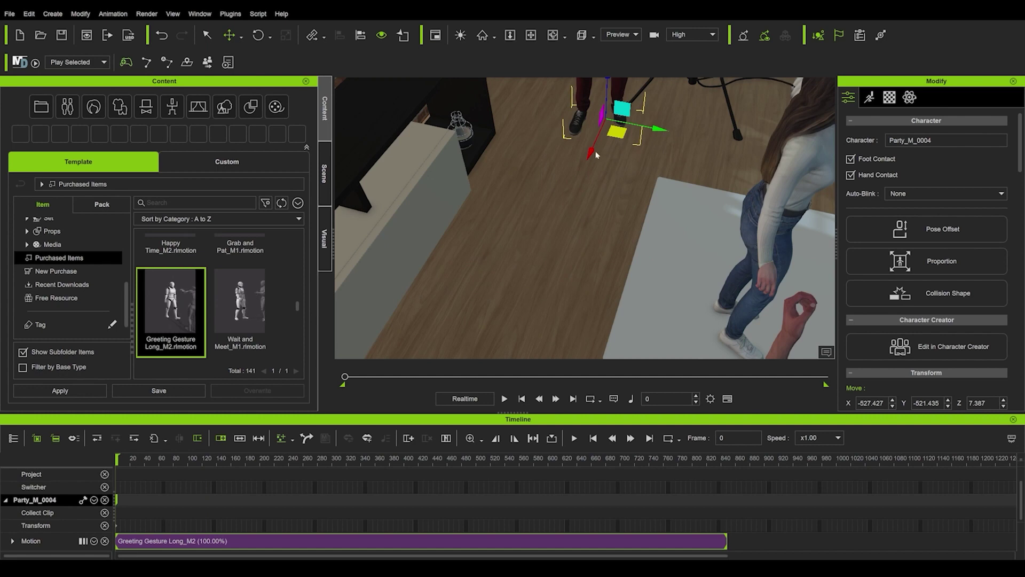
Step: Bring Party_M_0004 closer to Casual_M_0041 at frame 154 and check the gap between their greeting hands up close
mouse_move(227, 475)
mouse_down()
mouse_move(206, 464)
mouse_move(227, 465)
mouse_up()
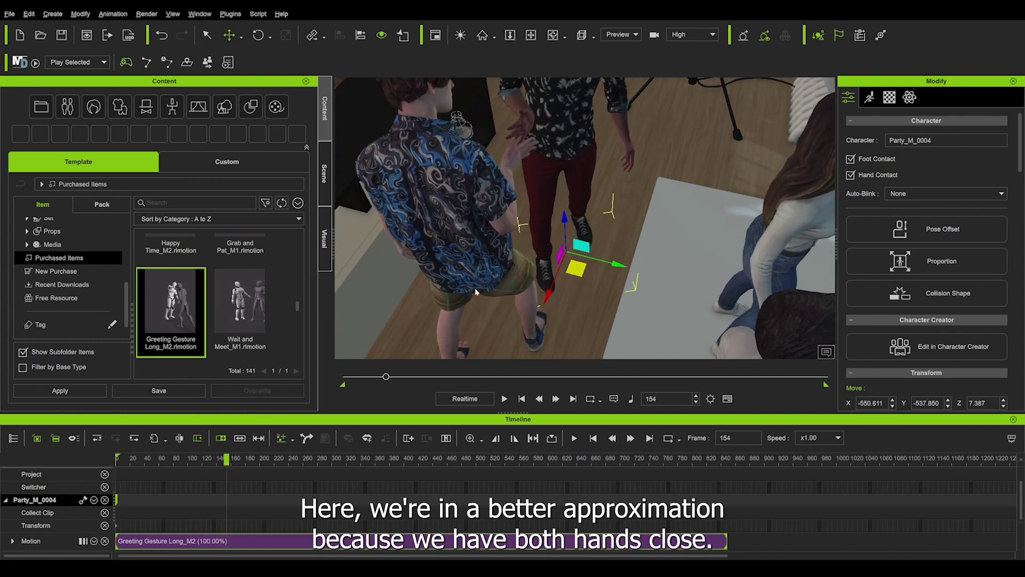
alt+drag(475, 290, 659, 209)
alt+middle_drag(659, 209, 623, 246)
alt+right_drag(624, 246, 673, 244)
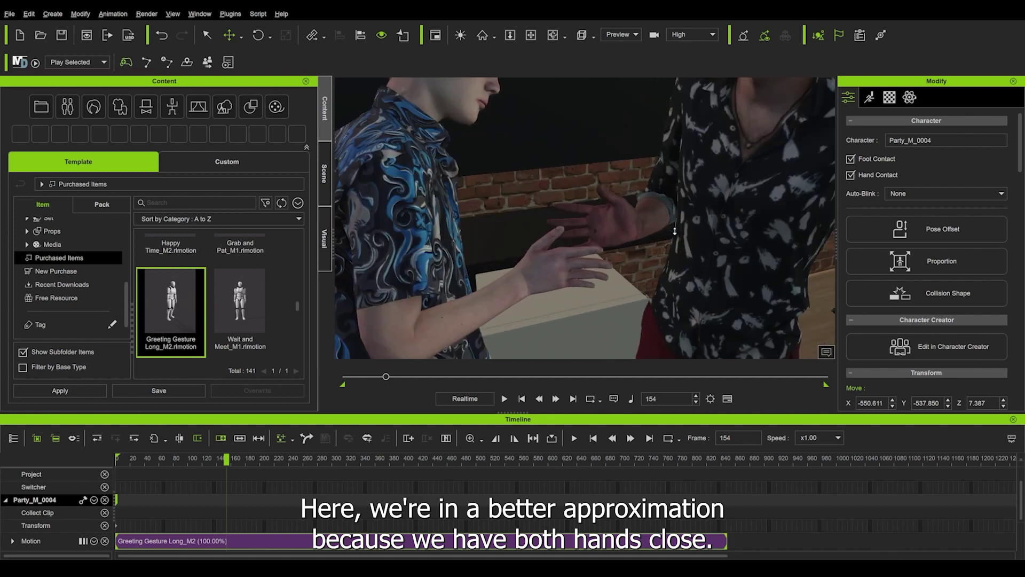
alt+middle_drag(673, 244, 627, 263)
alt+drag(627, 263, 635, 230)
alt+right_drag(636, 230, 612, 249)
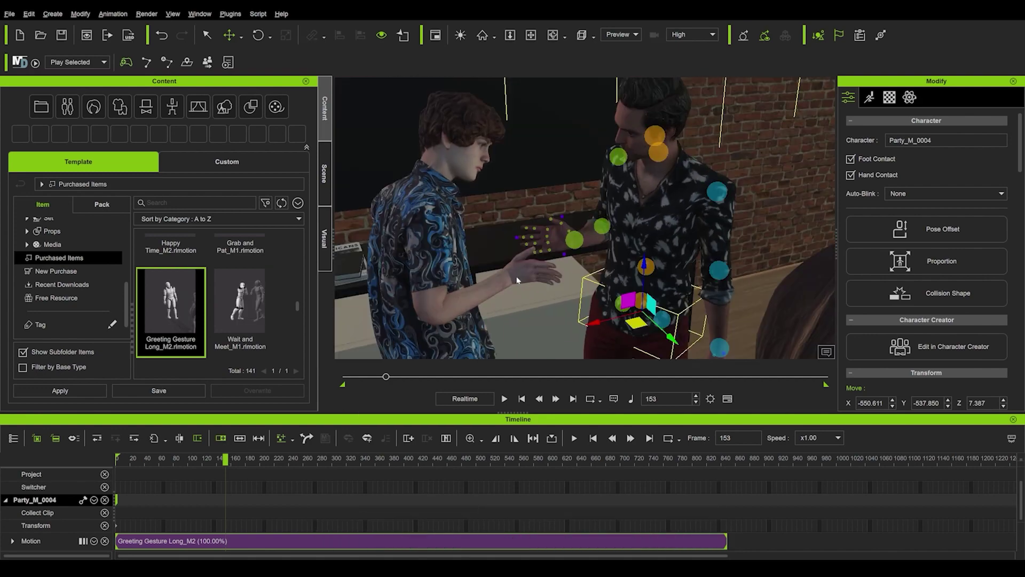
Step: Rotate Party_M_0004's right forearm at frame 153 with the motion layer so the greeting hands meet, and scrub through the surrounding frames
alt+right_drag(518, 279, 593, 269)
alt+drag(608, 261, 602, 254)
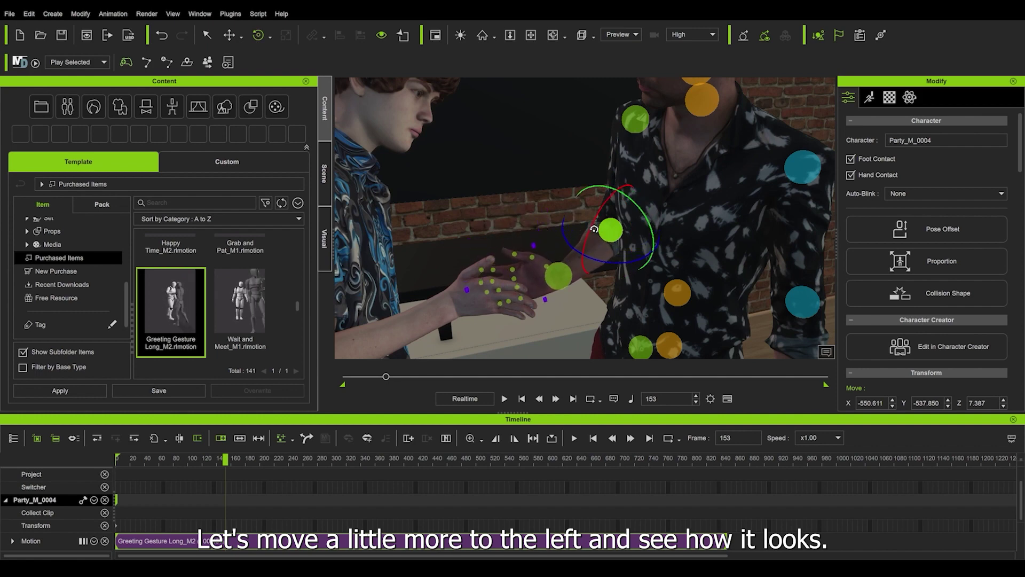
alt+drag(586, 232, 568, 185)
click(218, 461)
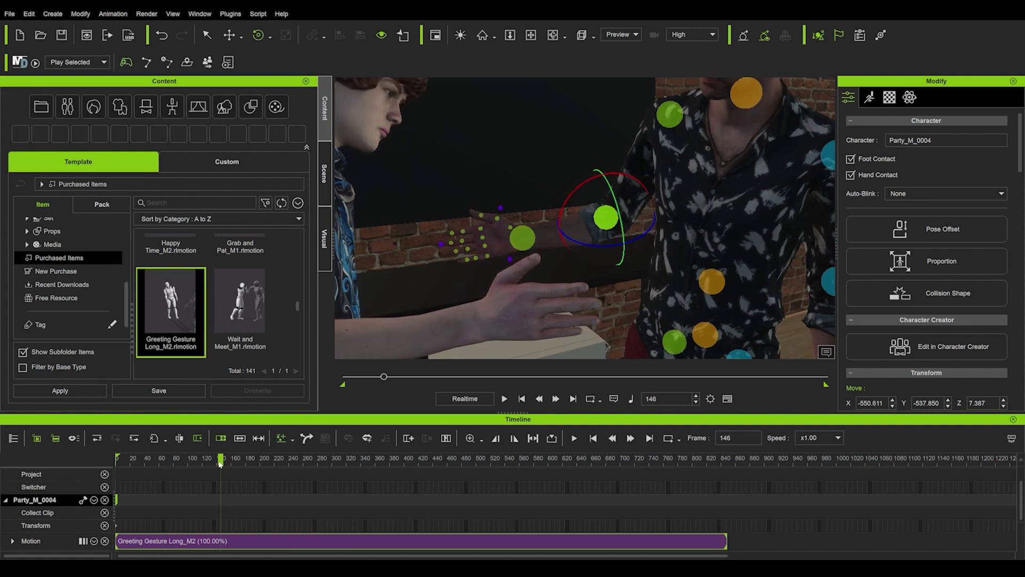
drag(222, 463, 224, 463)
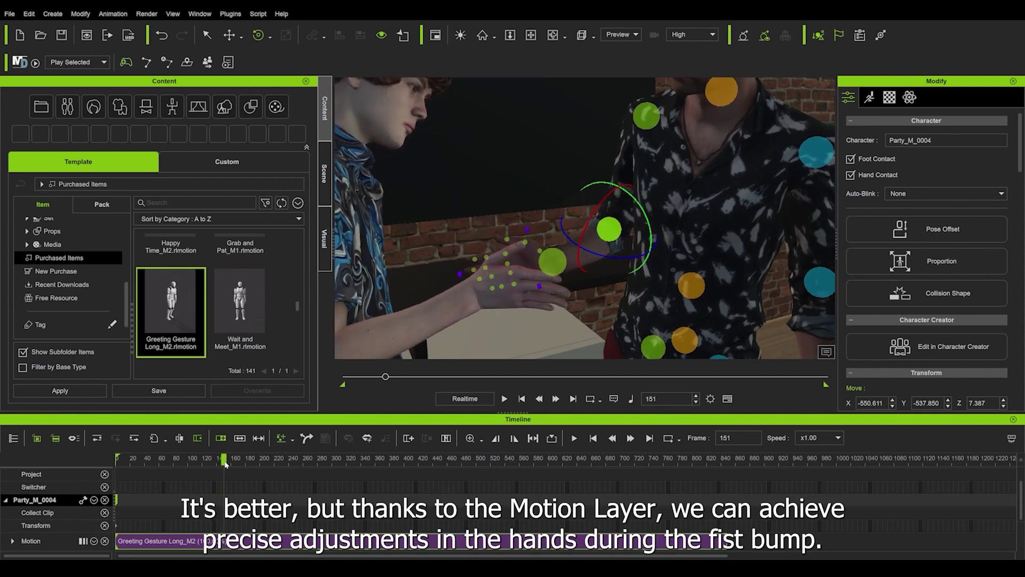
mouse_move(225, 464)
mouse_down()
mouse_move(263, 477)
mouse_move(232, 474)
mouse_up()
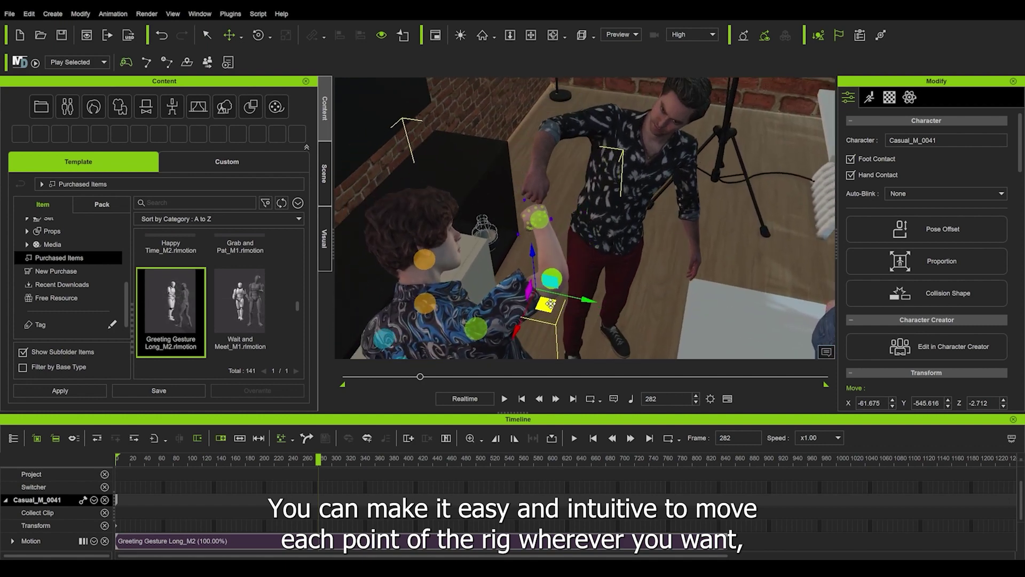
Step: Adjust Casual_M_0041's right arm and wrist at frame 282 so his fist meets Party_M_0004's, and scrub through the following frames
drag(570, 288, 578, 282)
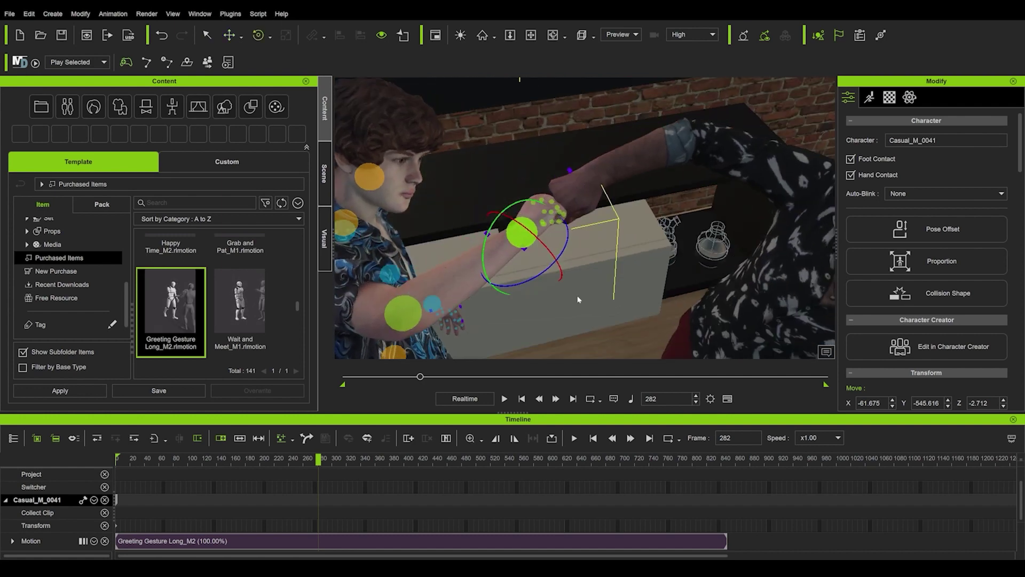
drag(318, 460, 348, 462)
scroll(634, 198, down, 5)
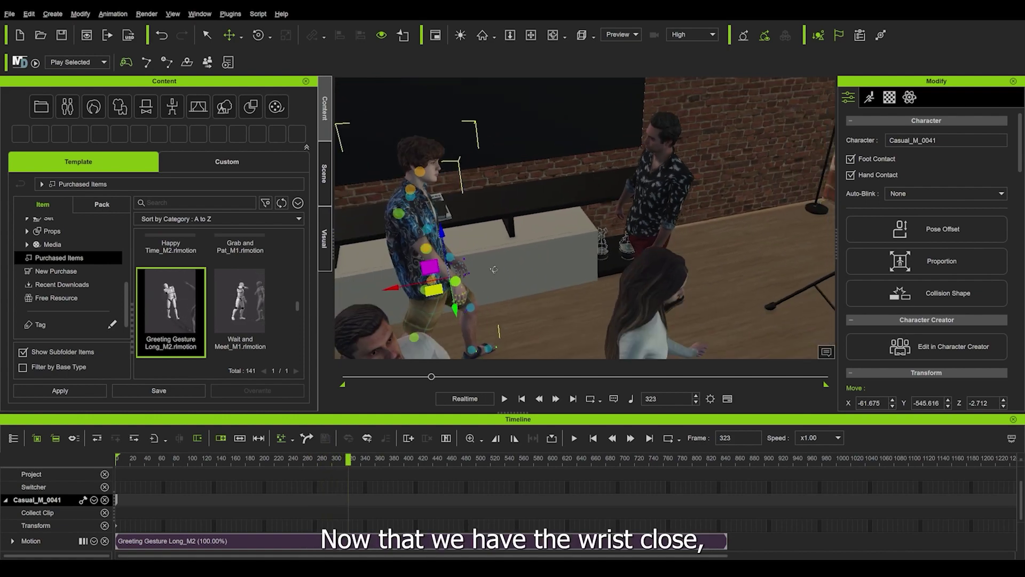
right_drag(588, 202, 640, 205)
middle_drag(534, 213, 619, 229)
drag(349, 463, 367, 464)
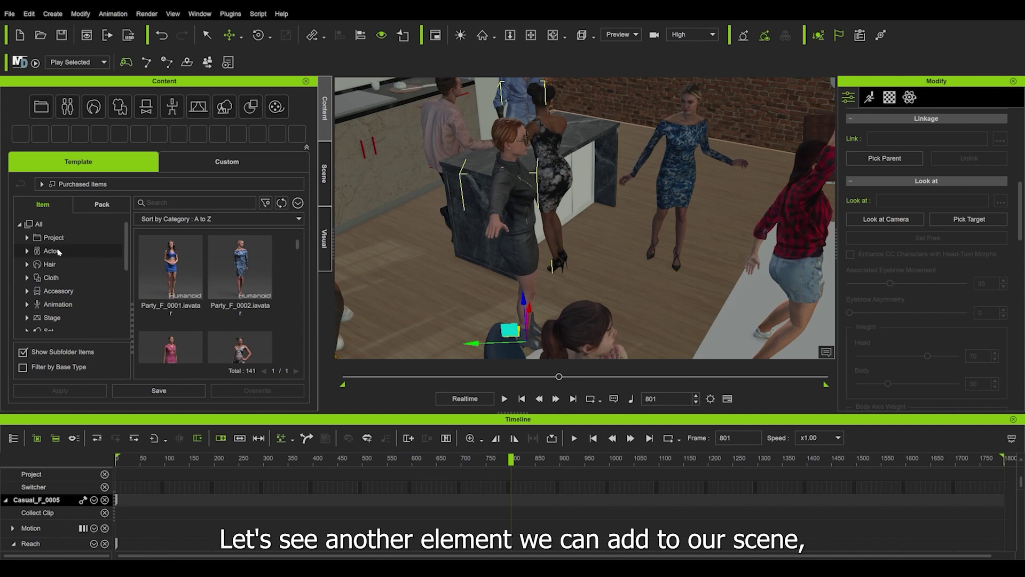
Step: Open the Catering Service Staff Vol.1 pack from the Actor category of the content packs
click(106, 206)
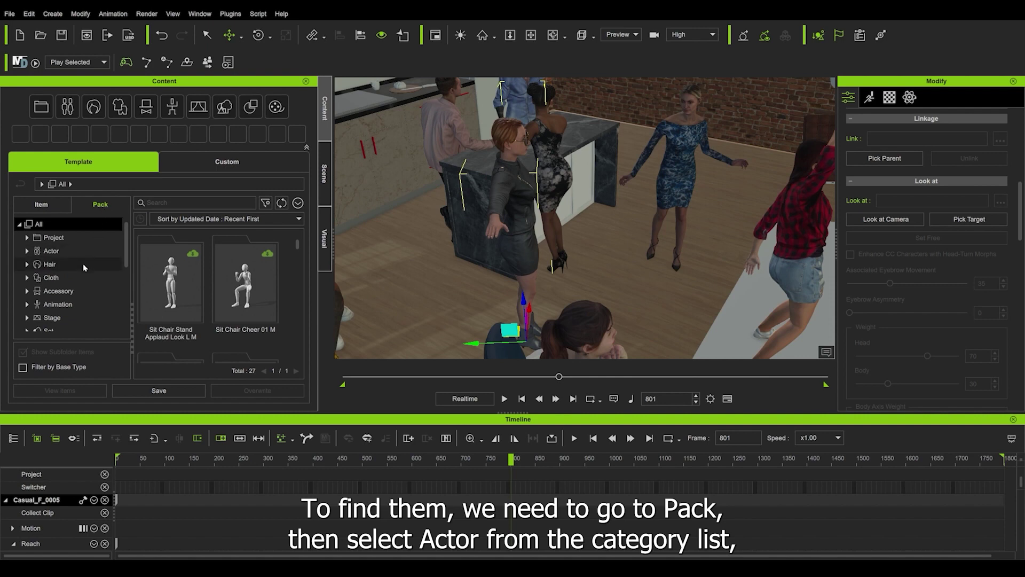
scroll(85, 275, down, 1)
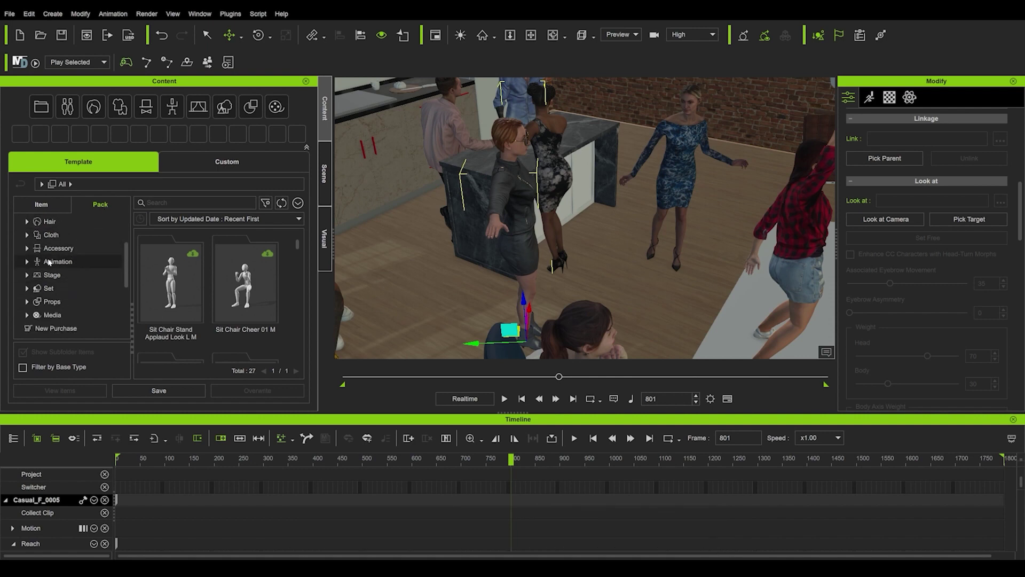
click(90, 241)
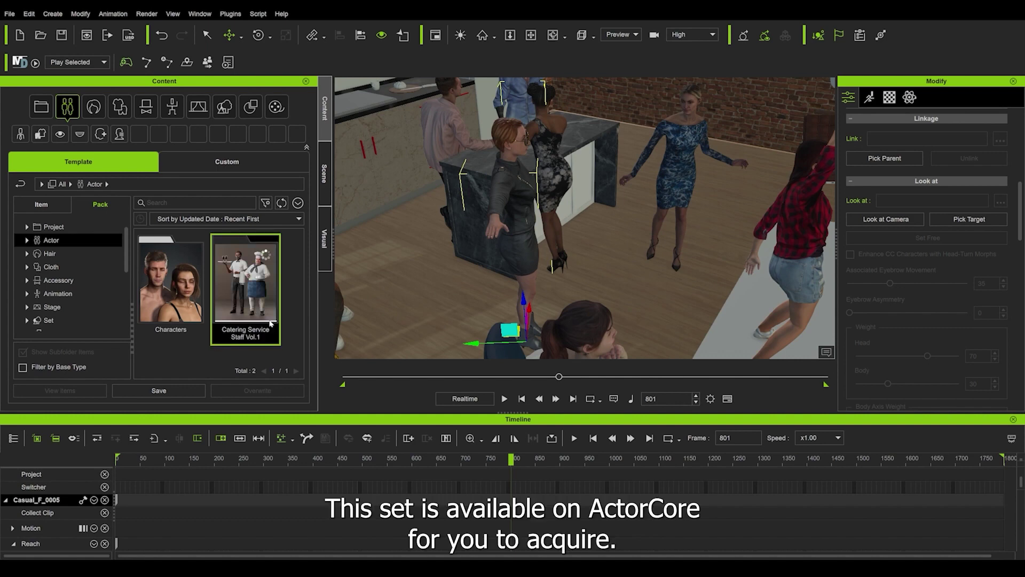
double_click(270, 291)
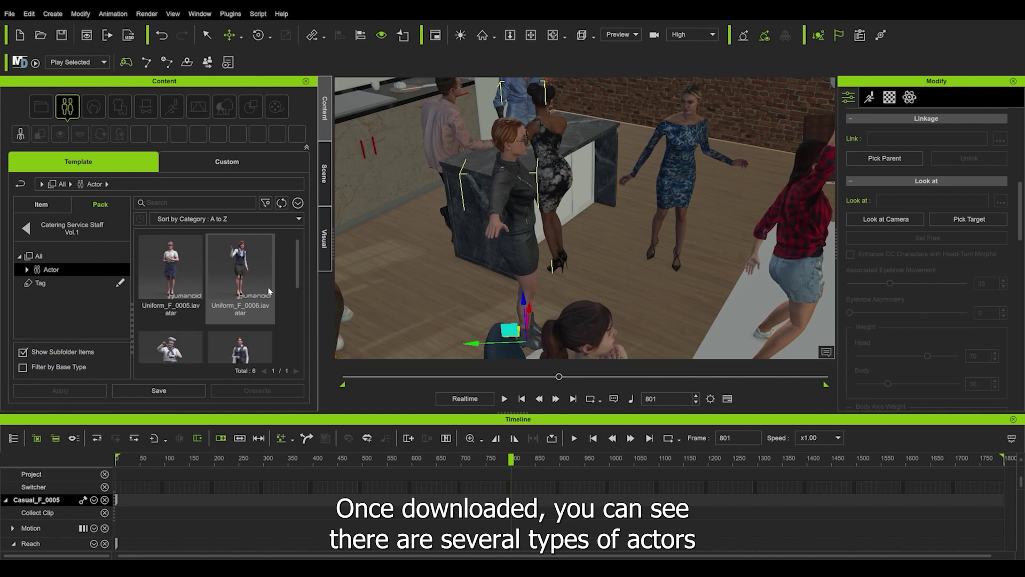
Step: Add the waiter Uniform_M_0010 to the kitchen floor beside the marble island, near the refrigerator
scroll(211, 292, down, 5)
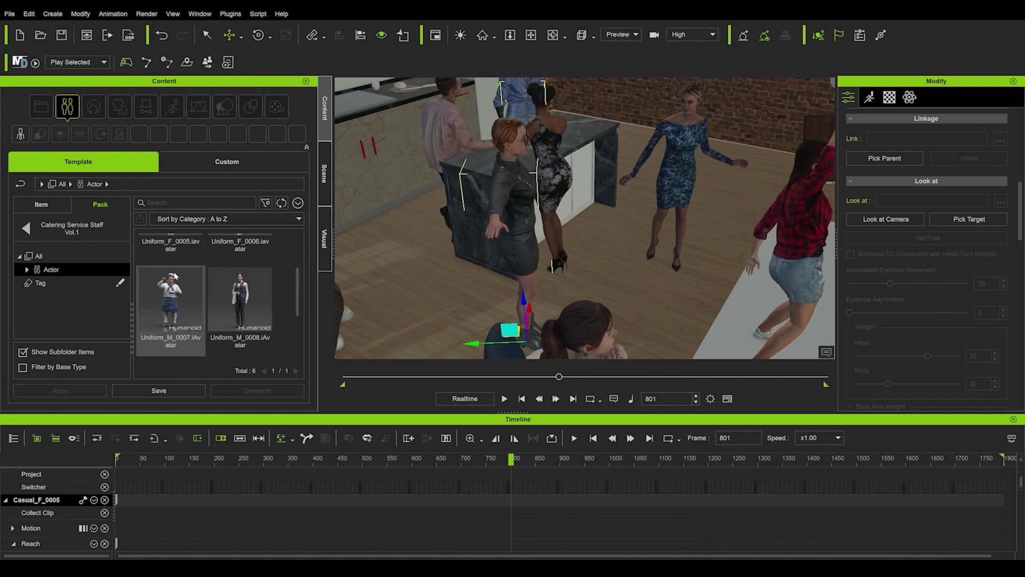
drag(240, 307, 641, 326)
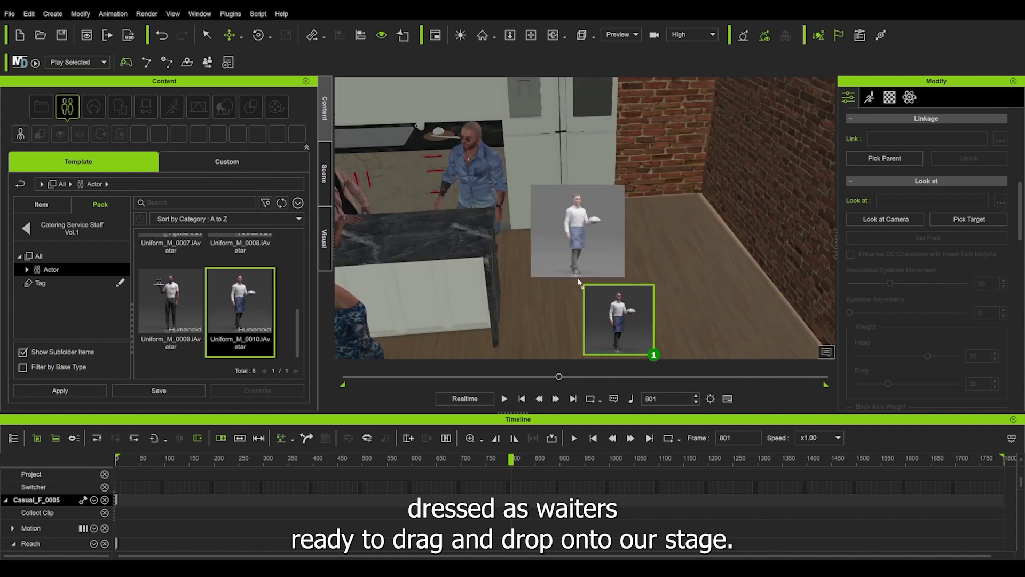
right_drag(621, 296, 548, 244)
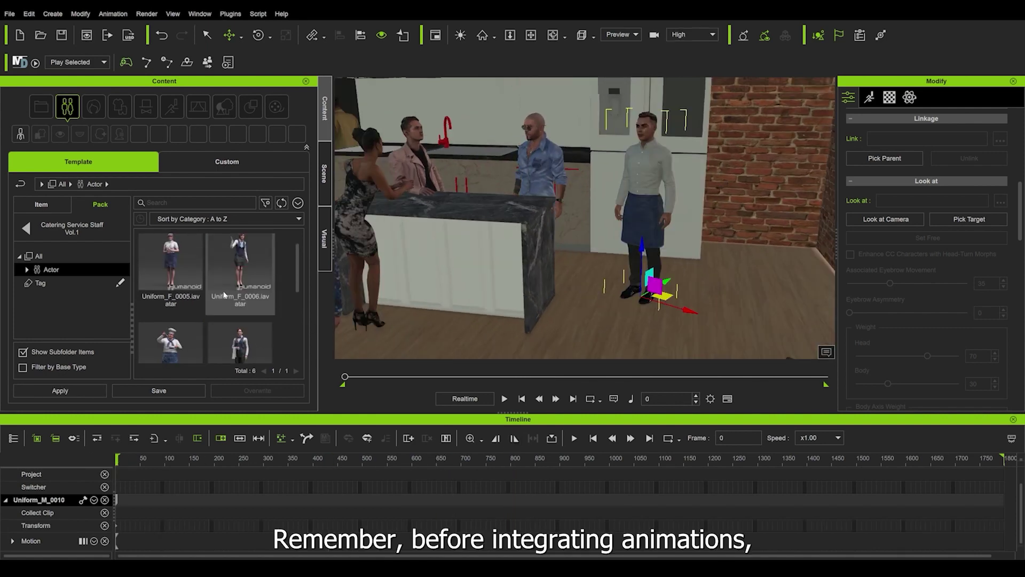
Step: Add the waitress Uniform_F_0005 at frame 0 to the floor by the kitchen island, close to the waiter
click(206, 292)
drag(205, 289, 581, 338)
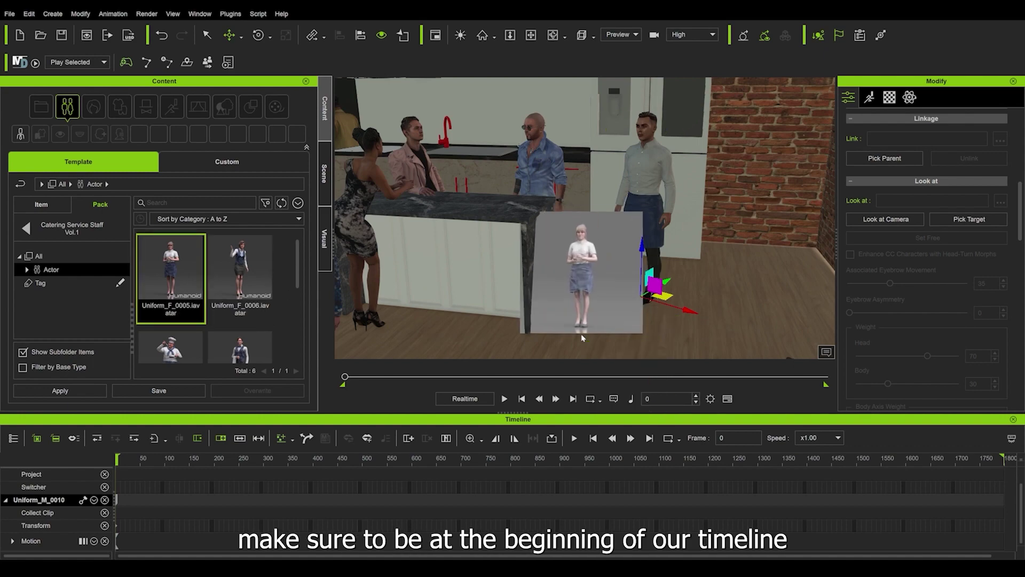
alt+middle_drag(558, 234, 648, 275)
right_drag(648, 275, 336, 244)
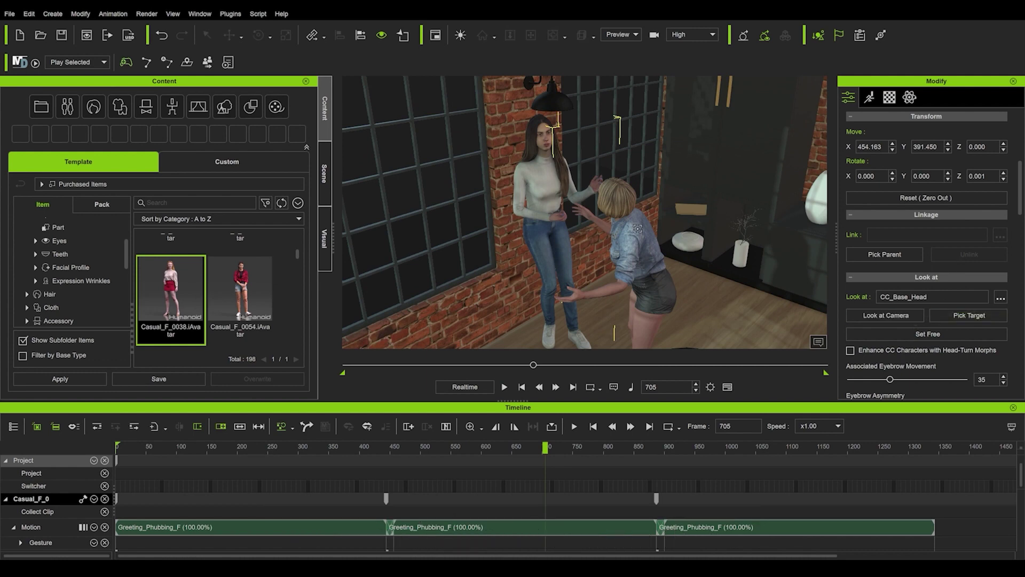
Step: Make Casual_F_0 look at the blonde actress from frame 705, play the result, and return to frame 0
key(space)
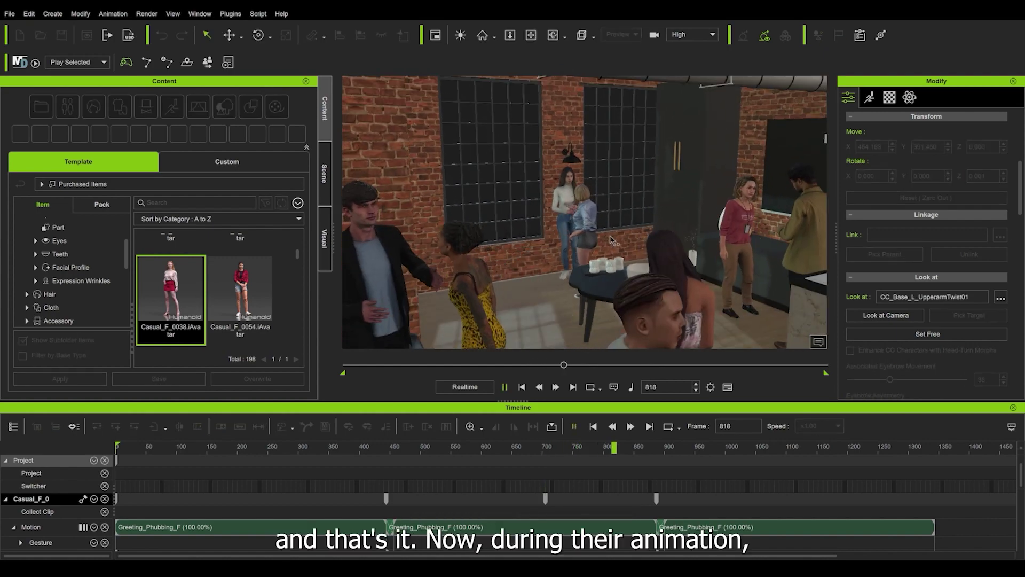
key(space)
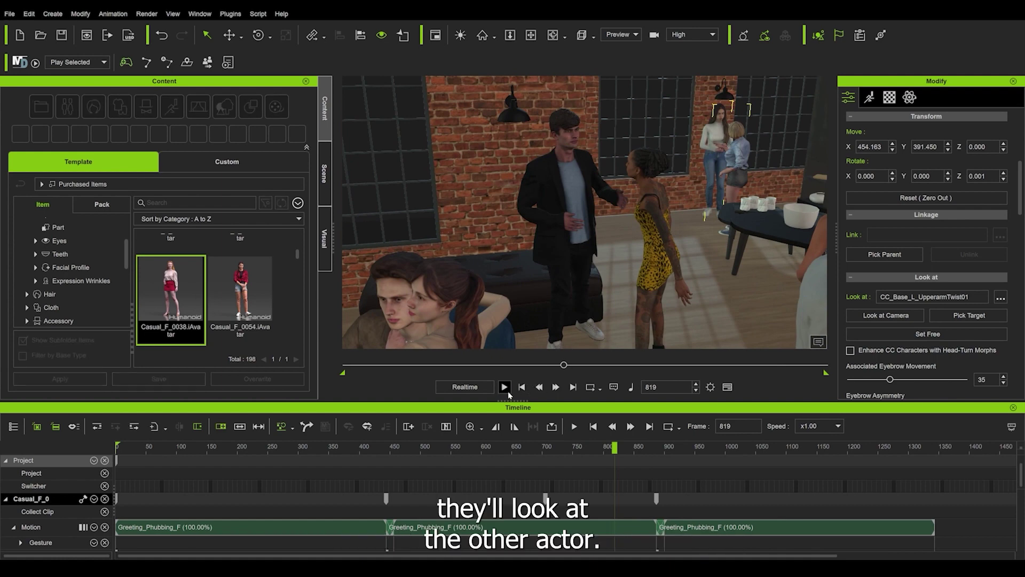
click(506, 390)
click(522, 390)
click(522, 388)
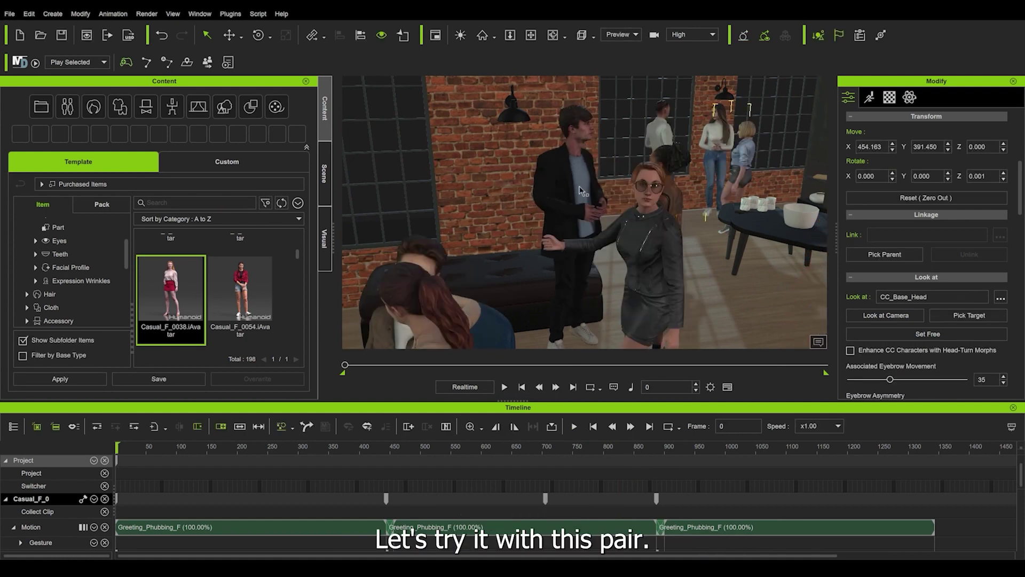
Step: Make the man in the black blazer and the actress in the yellow dress look at each other's heads, and play the result
click(581, 191)
alt+drag(581, 191, 560, 203)
scroll(571, 208, up, 3)
alt+middle_drag(592, 214, 571, 276)
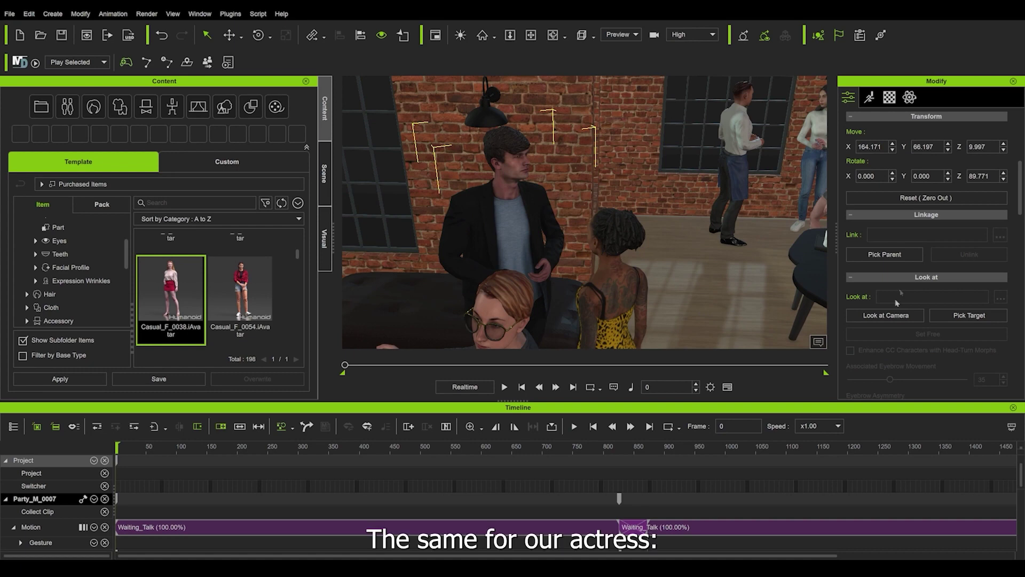
click(891, 319)
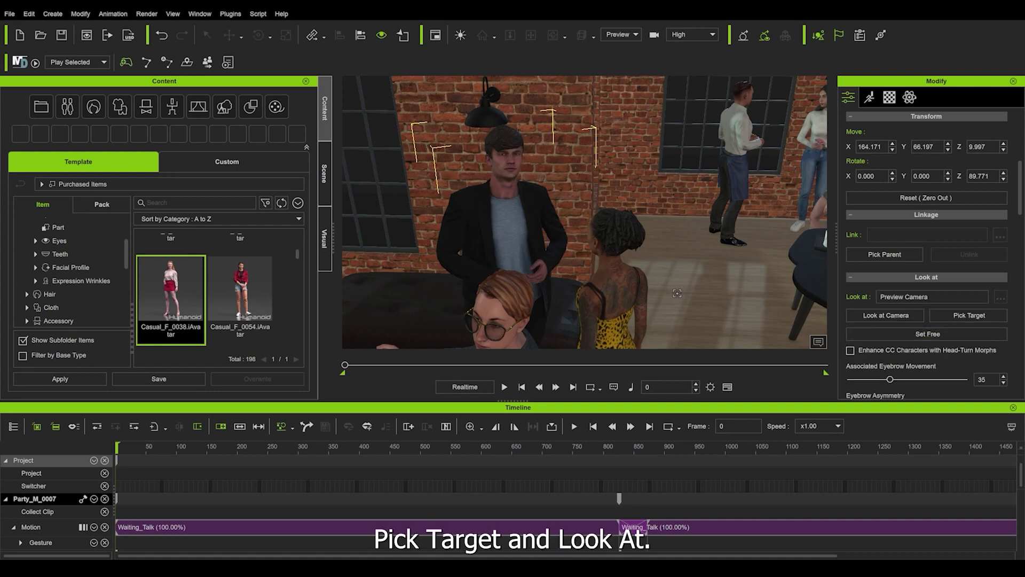
click(613, 246)
alt+drag(613, 248, 650, 250)
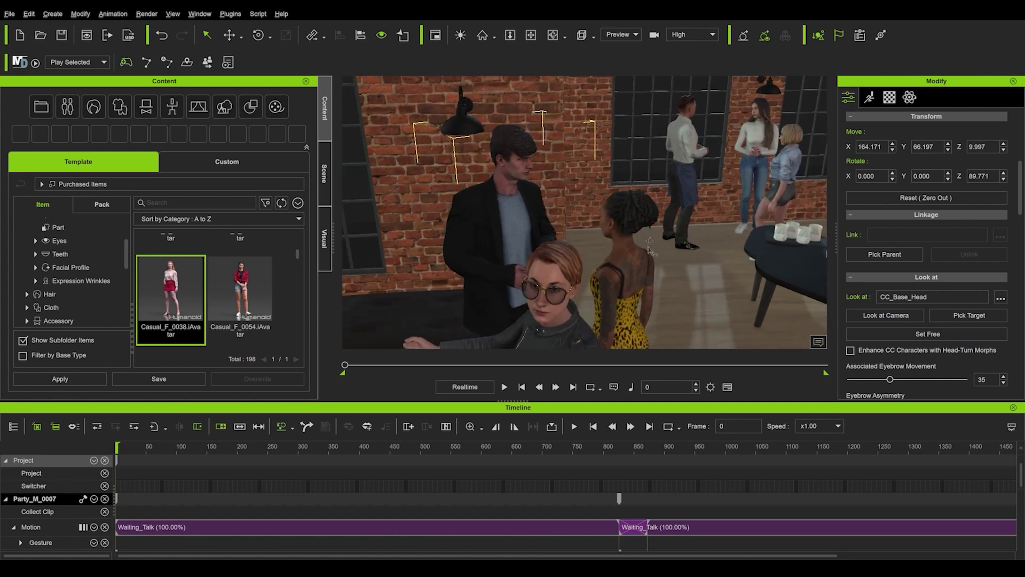
click(629, 277)
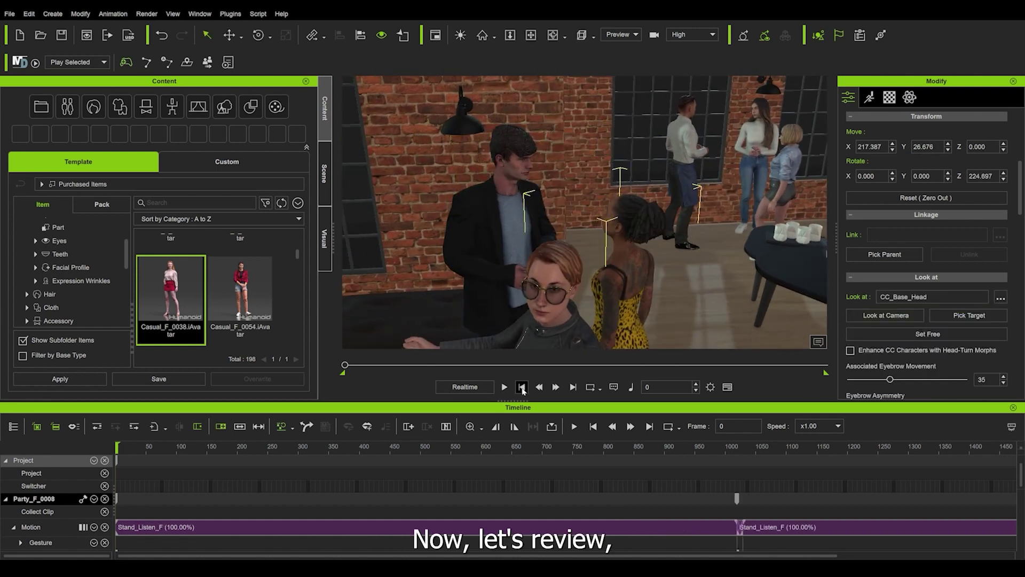
key(space)
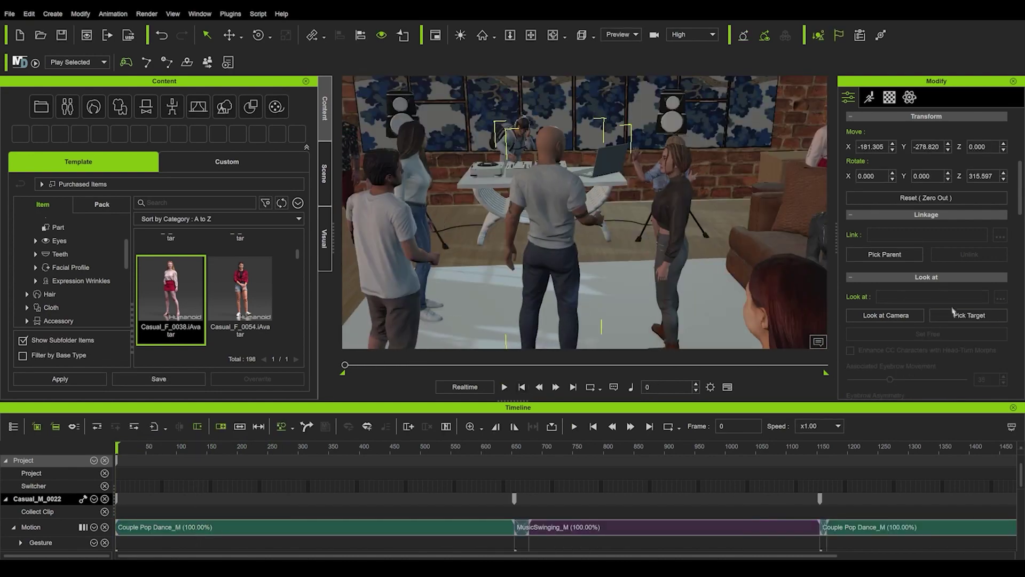
Step: Make the dancers in front of the DJ booth, including Casual_M_0022, Casual_F_0012 and Casual_F_0014, look at the DJ, and play the result
right_drag(628, 254, 553, 246)
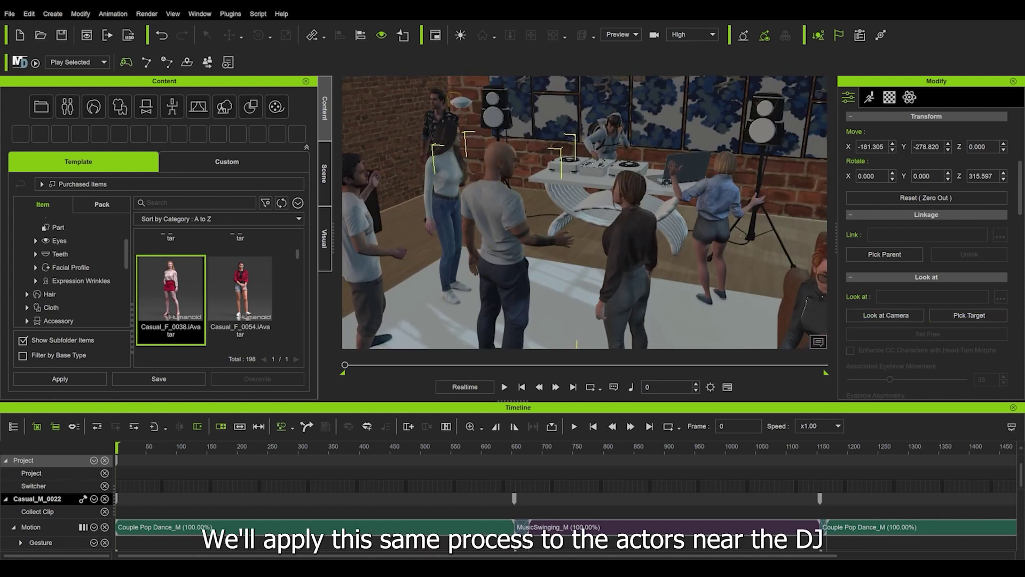
click(611, 134)
click(668, 288)
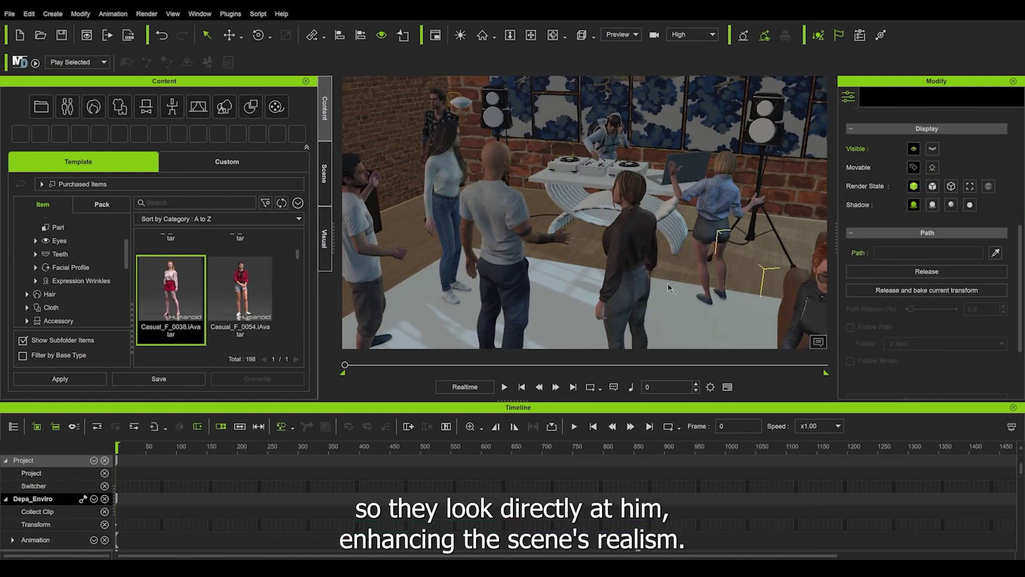
click(638, 245)
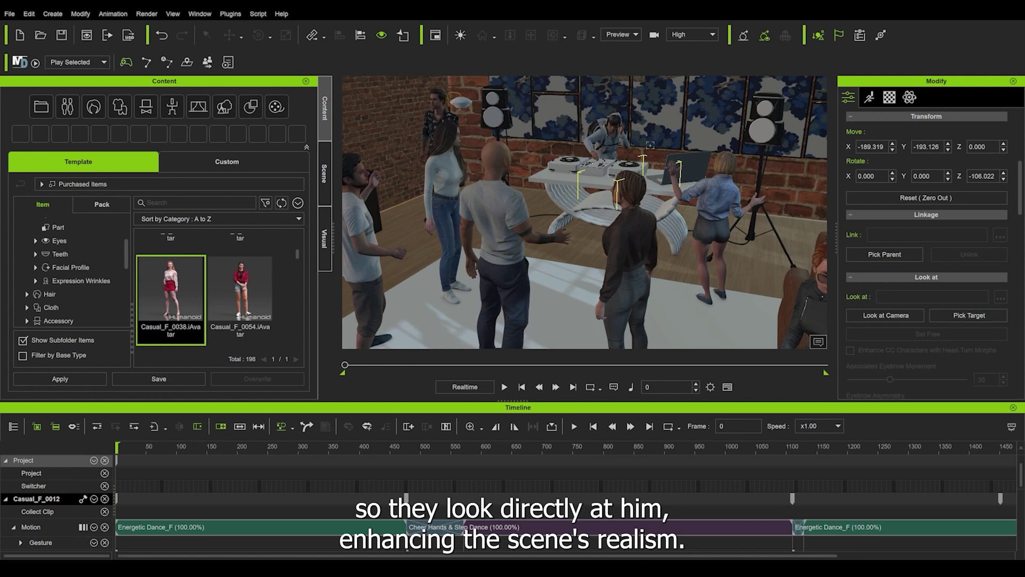
right_drag(598, 224, 550, 206)
click(744, 228)
key(space)
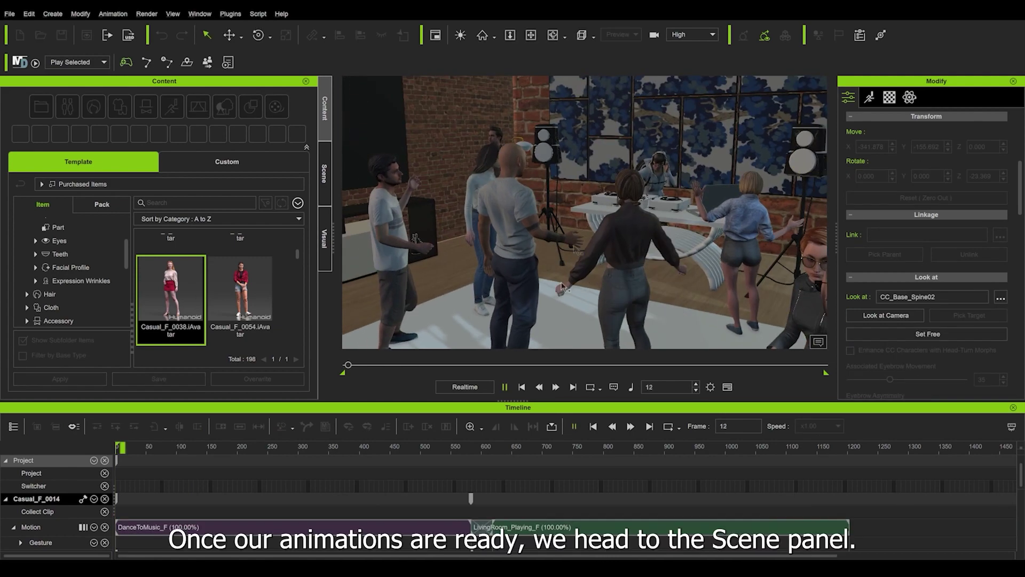
right_drag(622, 184, 581, 208)
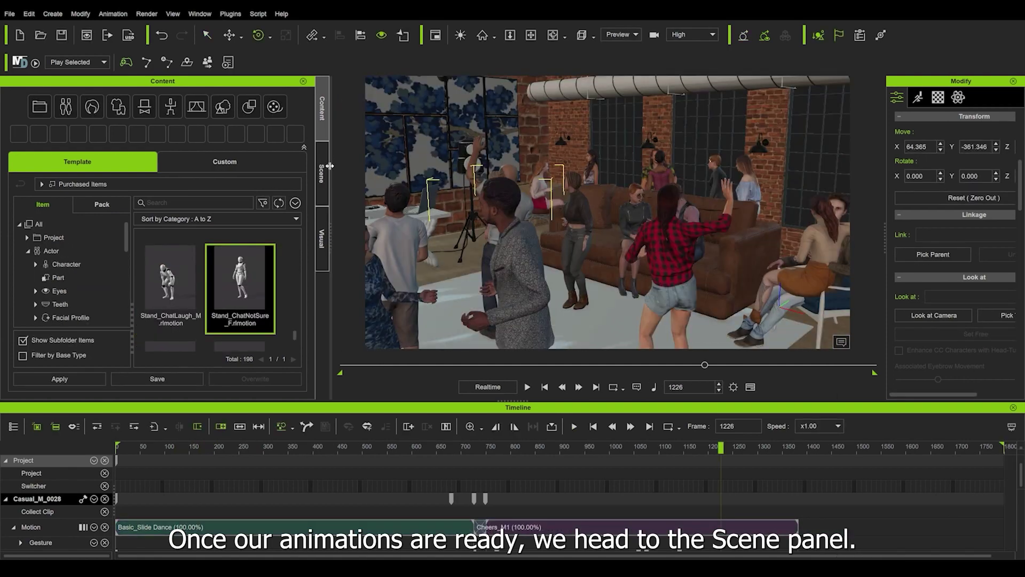
Step: Select all actors in the scene list, from Casual_M_0002 through Casual_F_0038
click(326, 172)
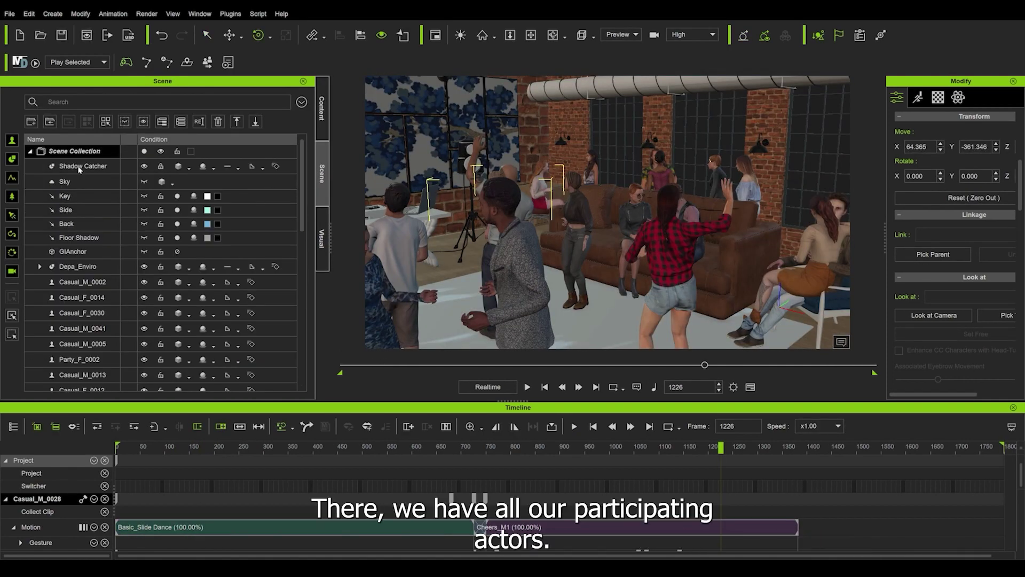
click(97, 282)
scroll(97, 287, down, 4)
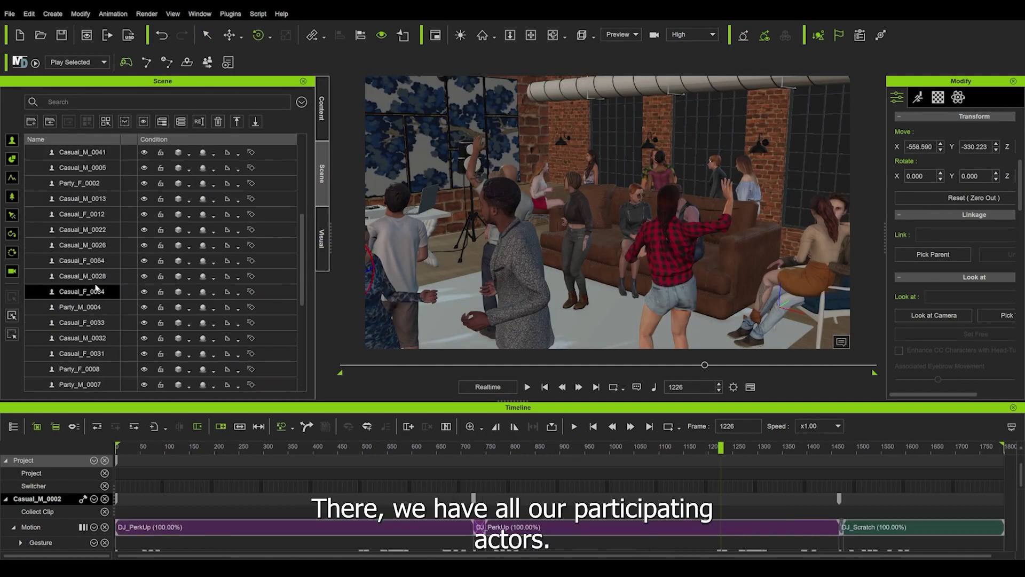
scroll(98, 332, down, 1)
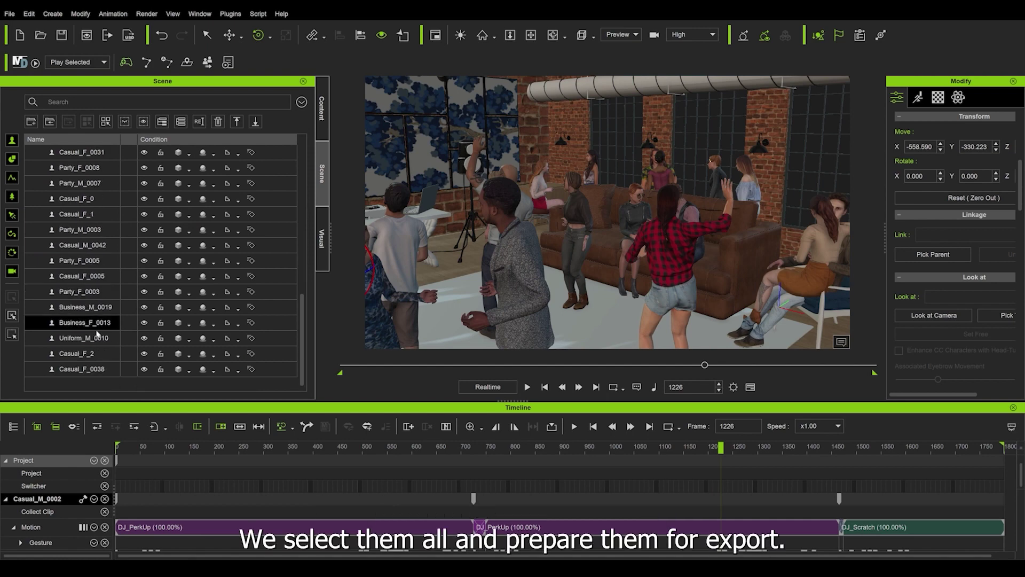
shift+click(98, 368)
scroll(101, 347, up, 5)
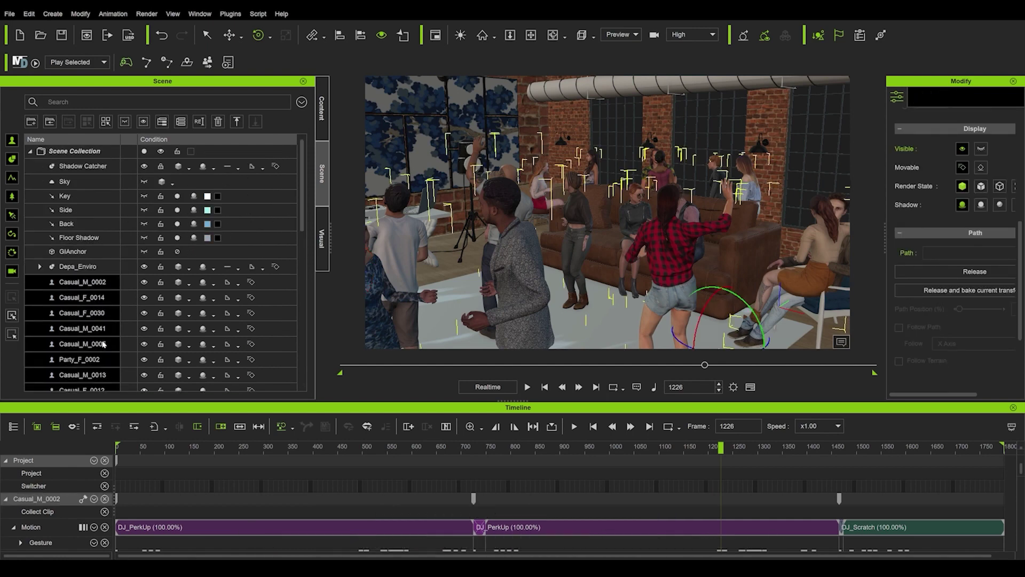
scroll(104, 344, down, 6)
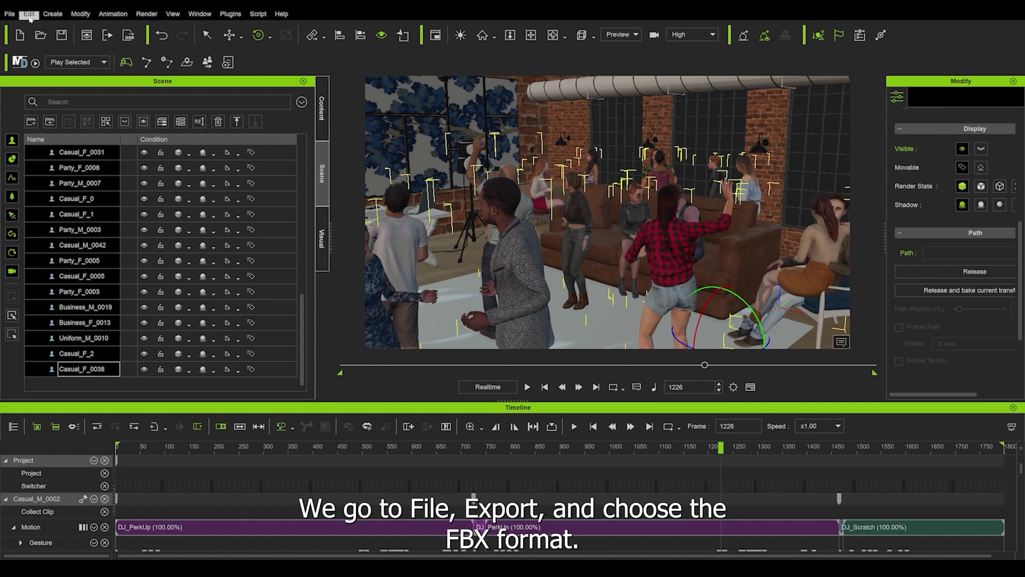
Step: Export the selected actors as FBX with the Blender preset and the full range, overwriting Actors.fbx in the ACTORS_2 folder
click(10, 14)
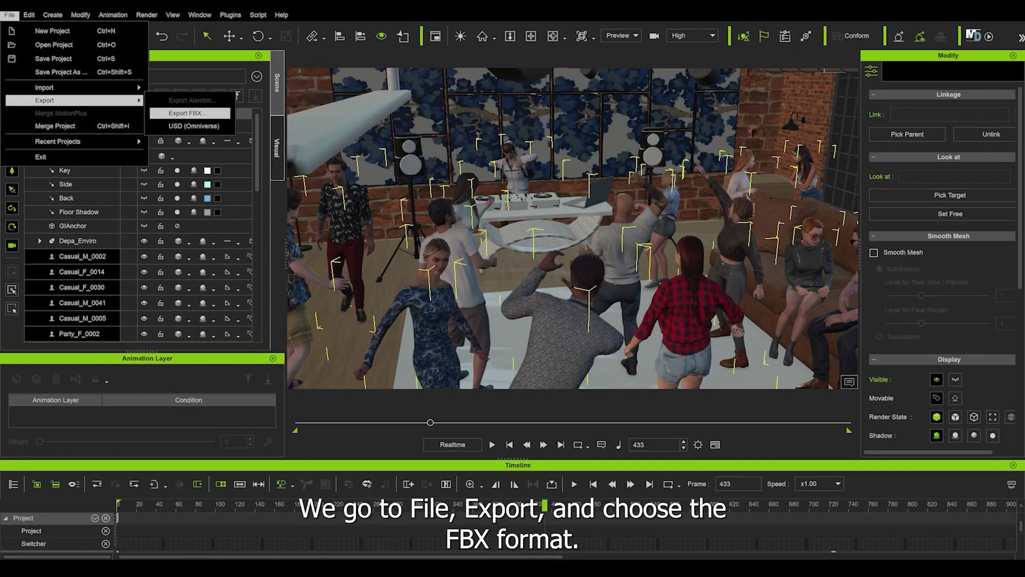
click(190, 112)
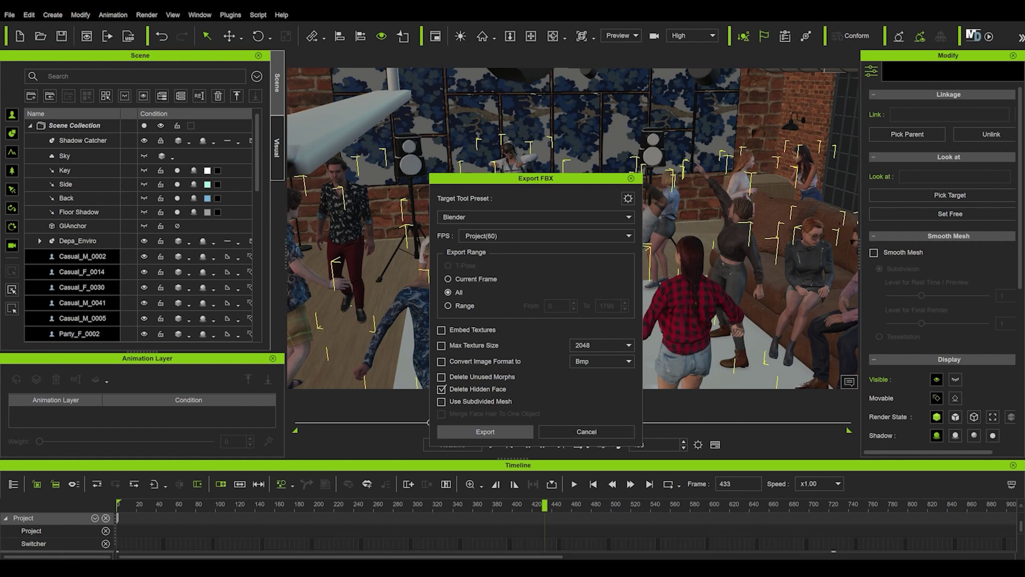
click(484, 432)
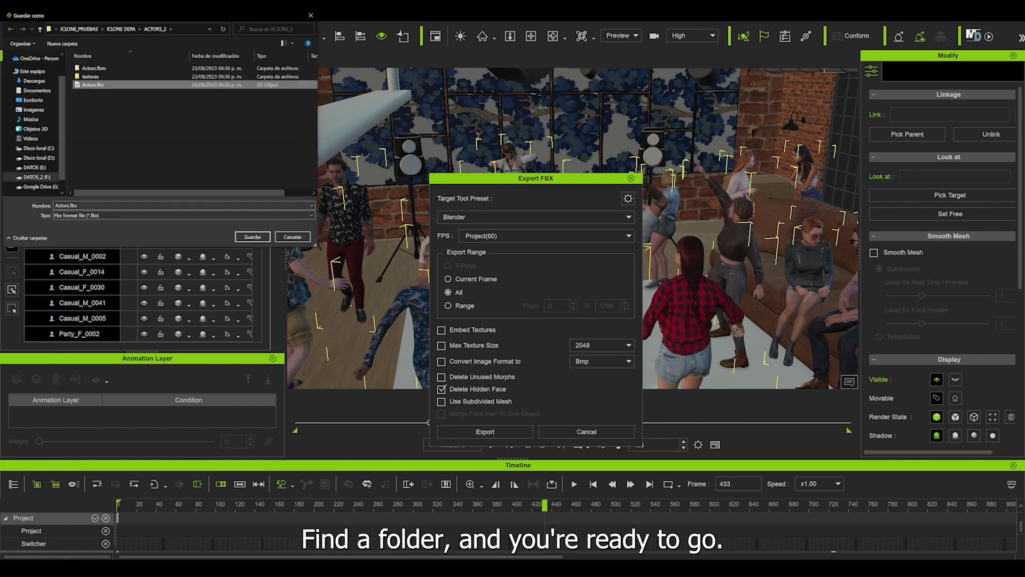
key(Return)
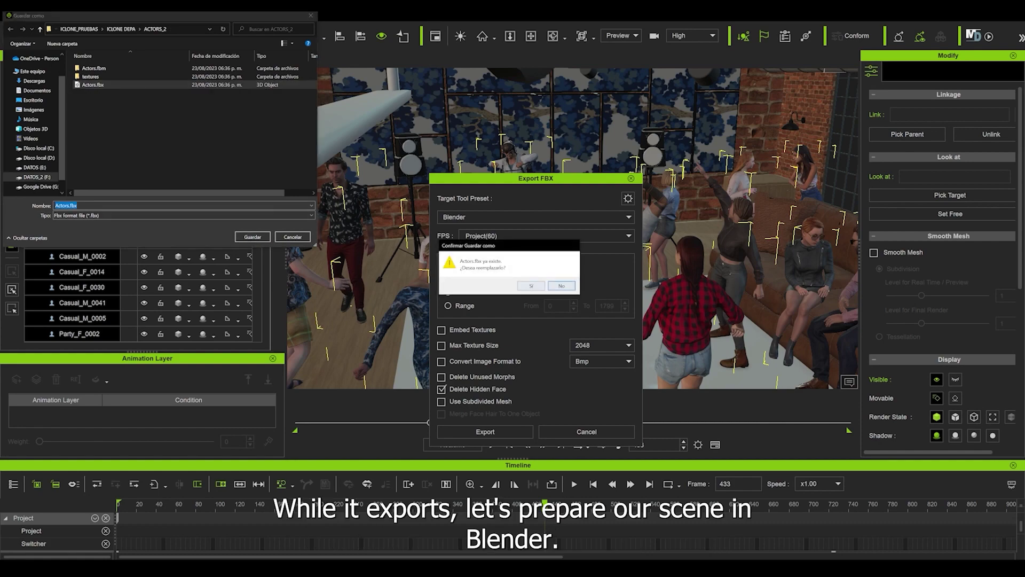
key(alt+s)
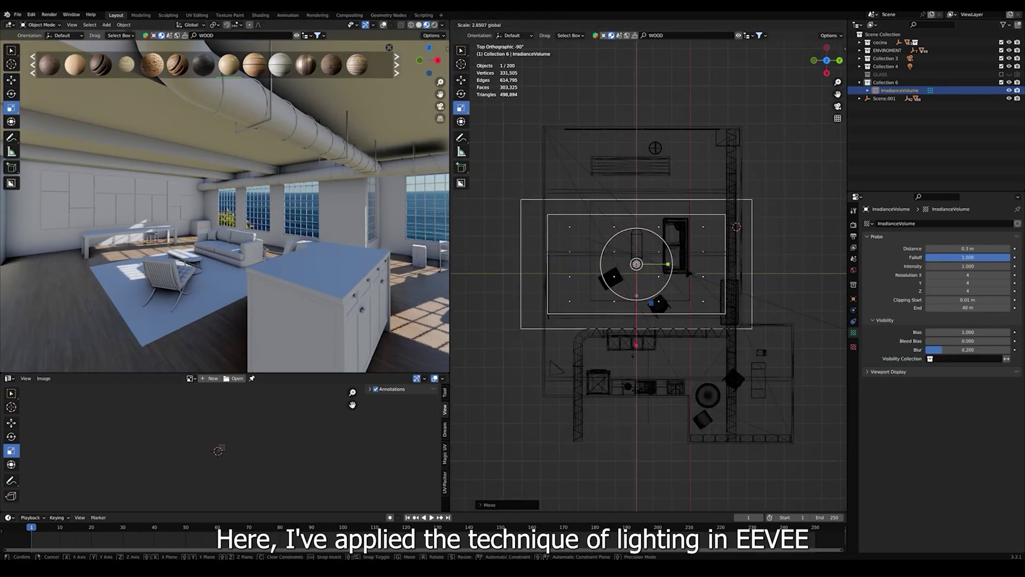
Step: In Blender, scale and raise the irradiance volume to cover the apartment interior, and bake the indirect lighting
drag(627, 470, 628, 451)
middle_drag(655, 382, 648, 272)
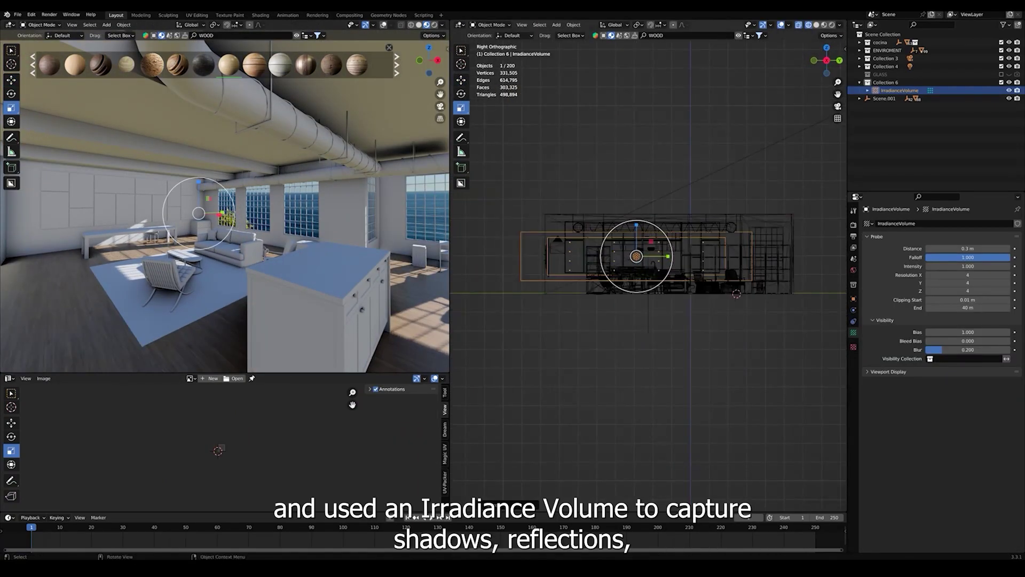
drag(637, 225, 642, 199)
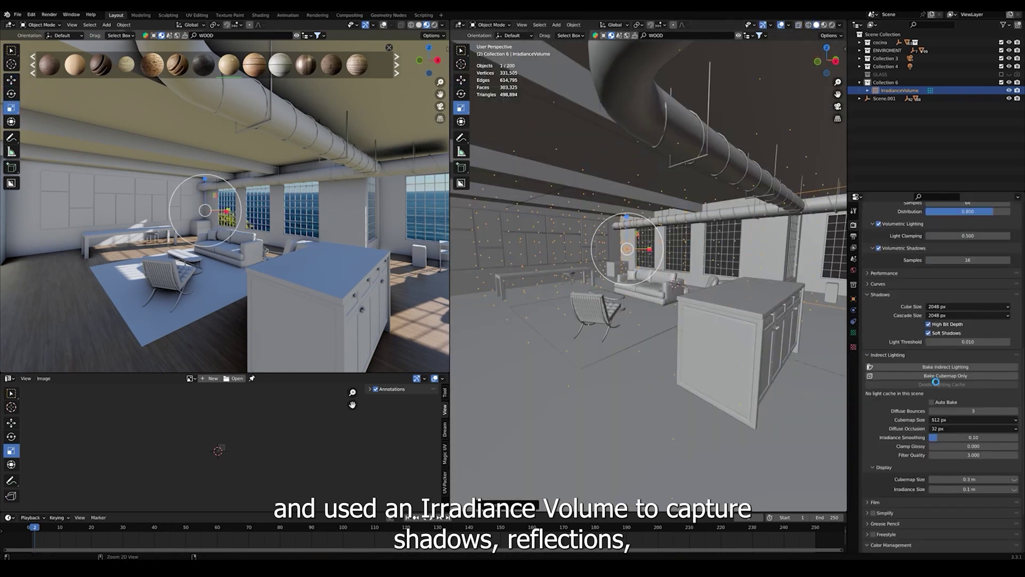
click(963, 368)
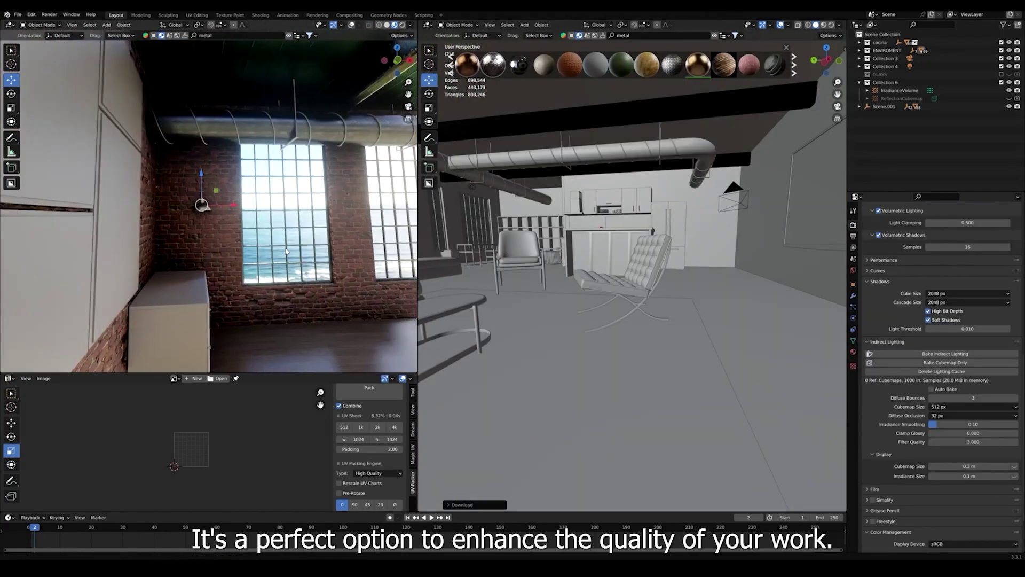
Step: Move the selected wall lamp into a new collection named LAMPS
key(m)
click(197, 334)
text(LAMPS)
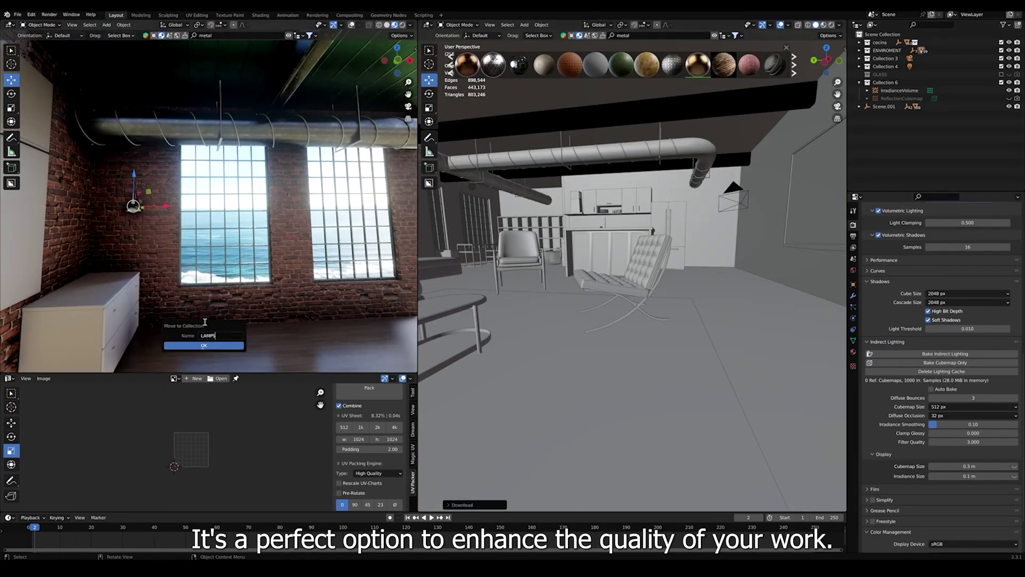
key(Return)
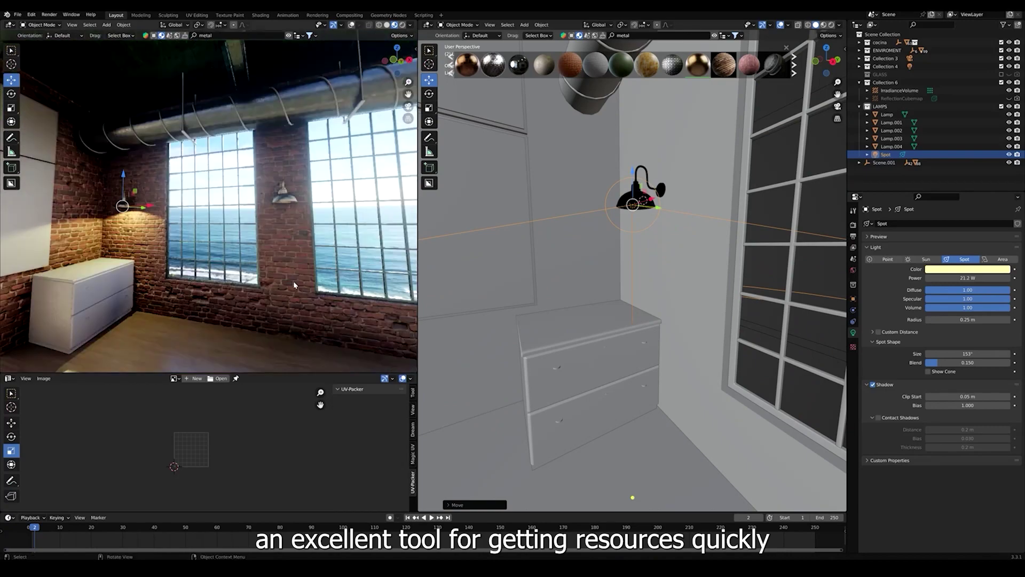
Step: Set the lamp spot light's blend to about 0.836 and duplicate the light
drag(956, 363, 999, 362)
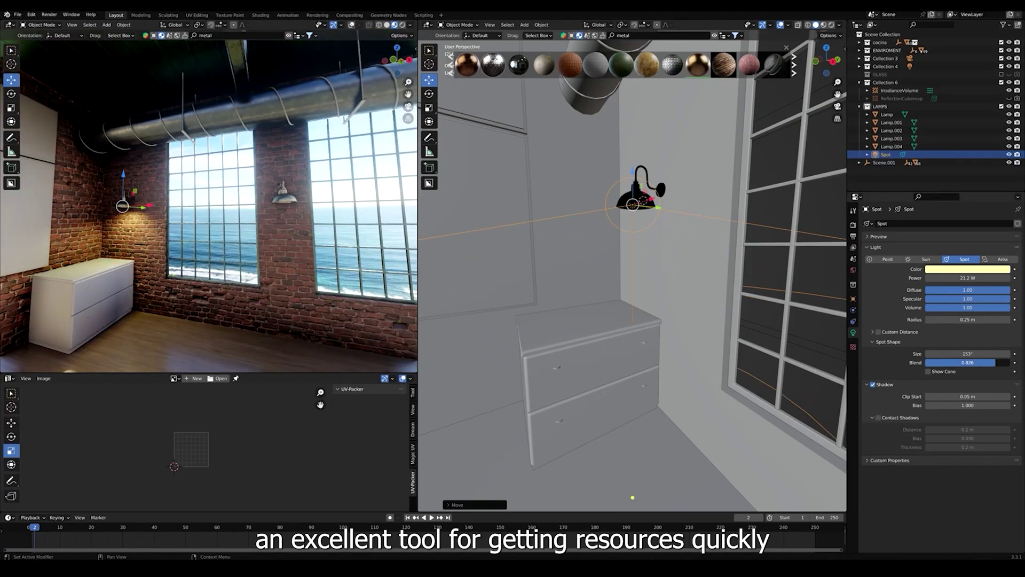
key(shift+d)
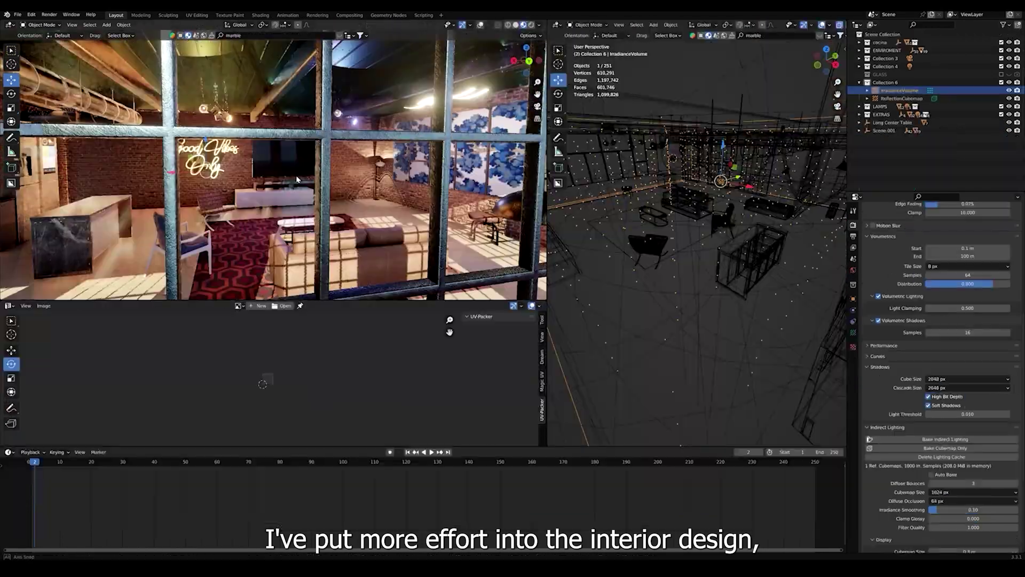
Step: Walk through the apartment to examine the neon sign, the kitchen and the imported characters
key(shift+grave)
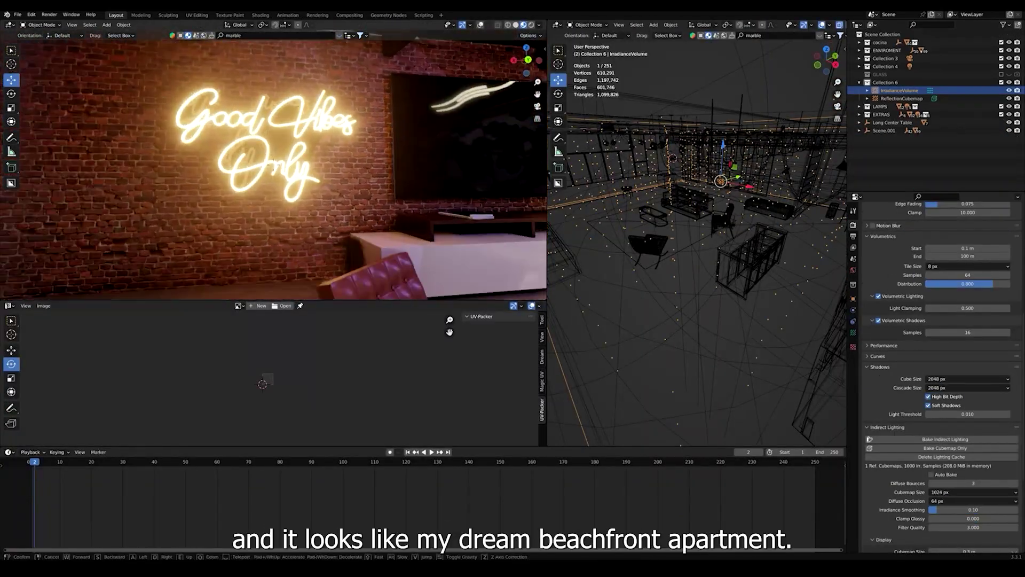
key(w)
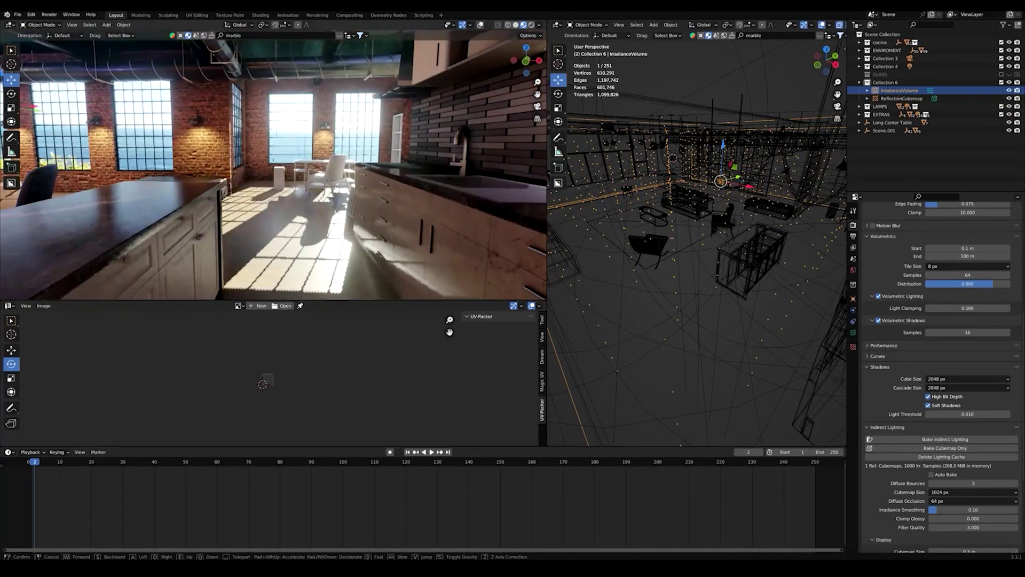
key(w)
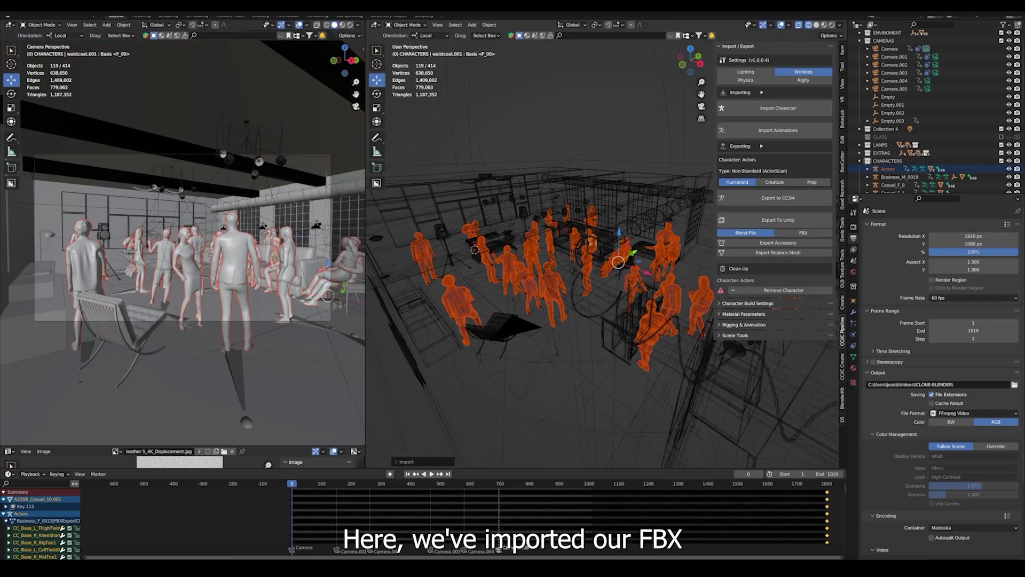
key(w)
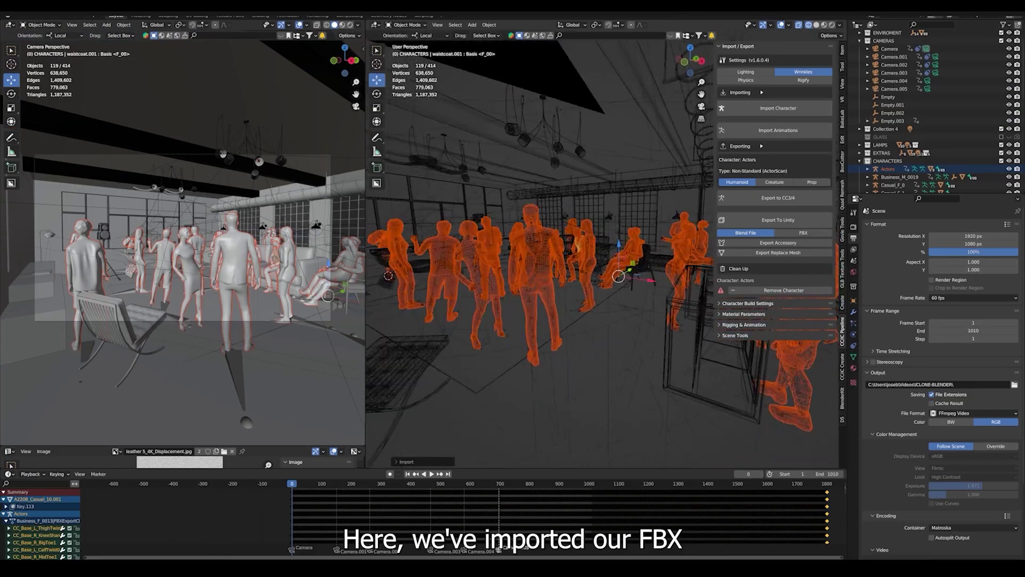
key(w)
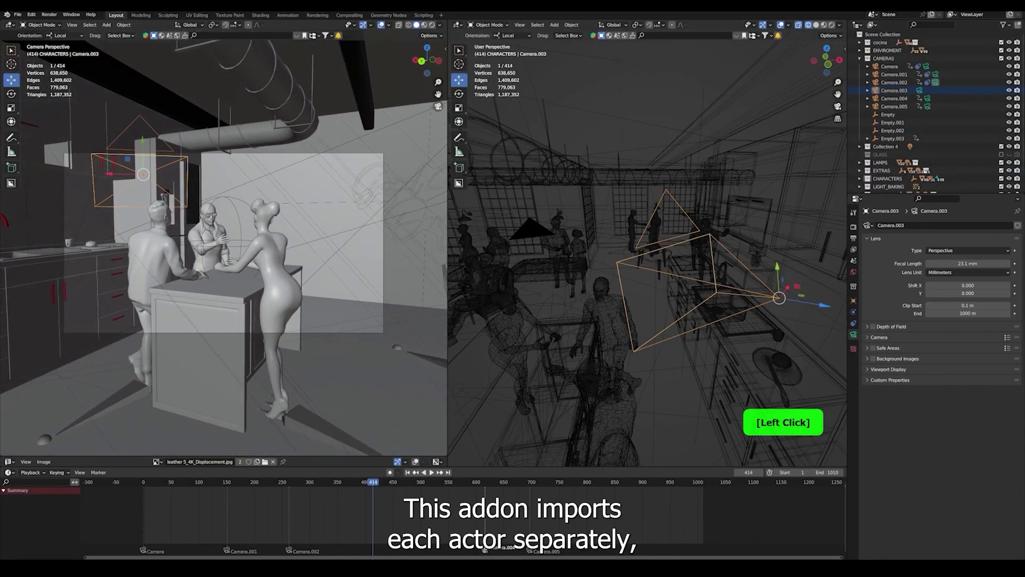
Step: Add a timeline marker at frame 414, bind Camera.003 to it, and briefly play the animation to check the camera switch
click(98, 472)
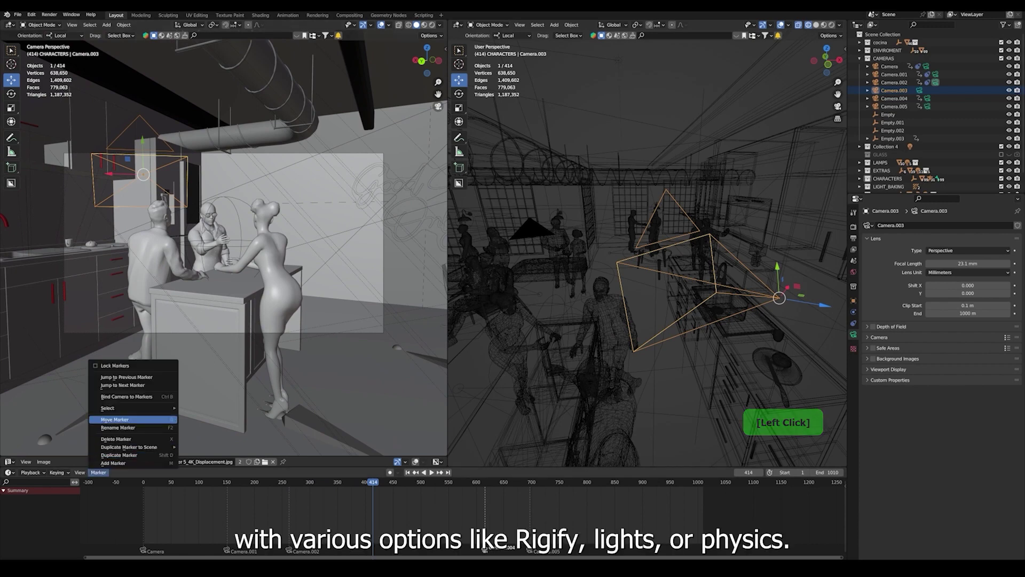
click(115, 463)
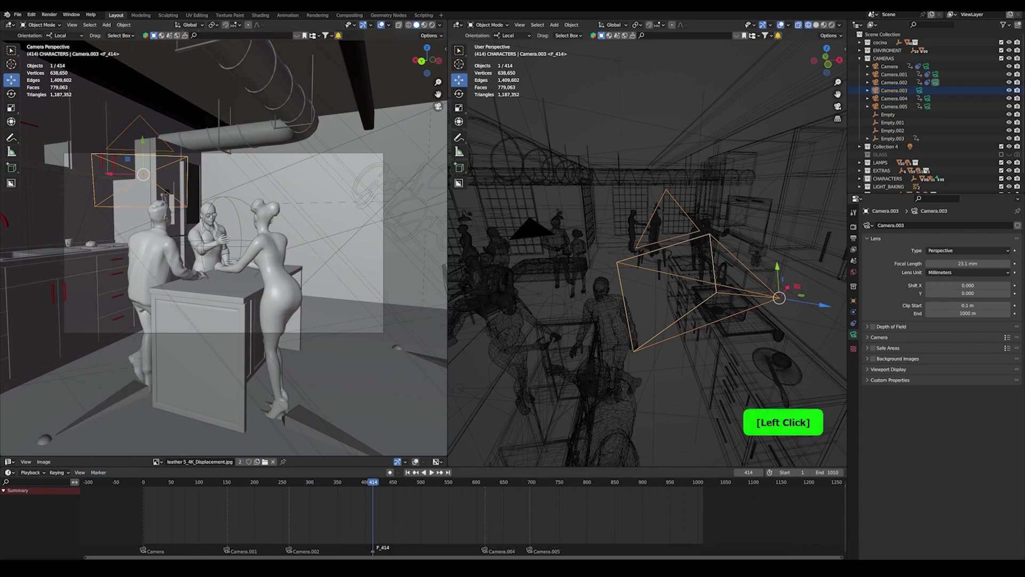
click(98, 472)
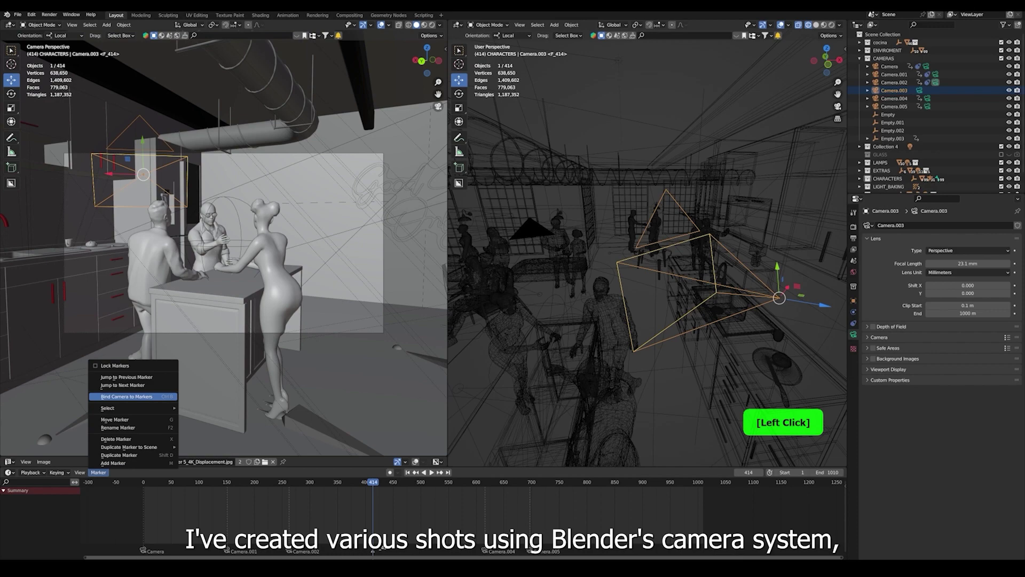
click(126, 397)
key(space)
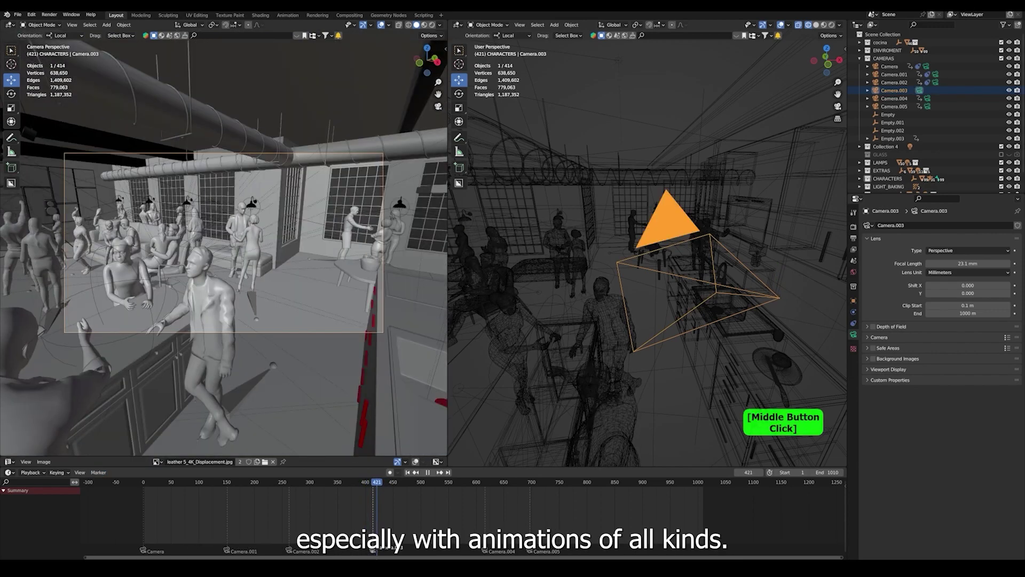
key(space)
Step: Move Camera.003 away from the kitchen and align it to a view of the guests around the low oval table
middle_drag(662, 251, 695, 359)
scroll(660, 294, down, 6)
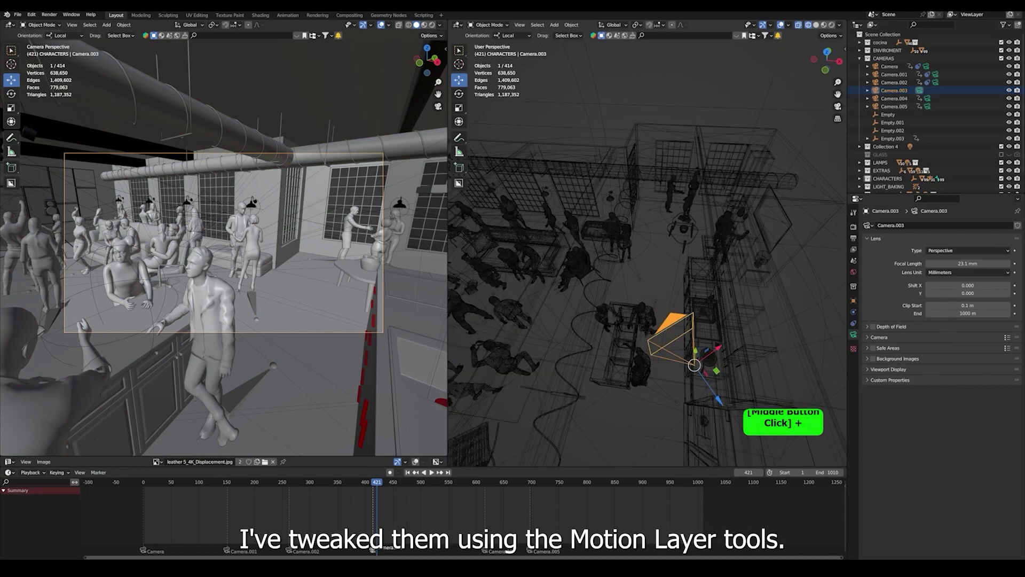
drag(694, 365, 688, 261)
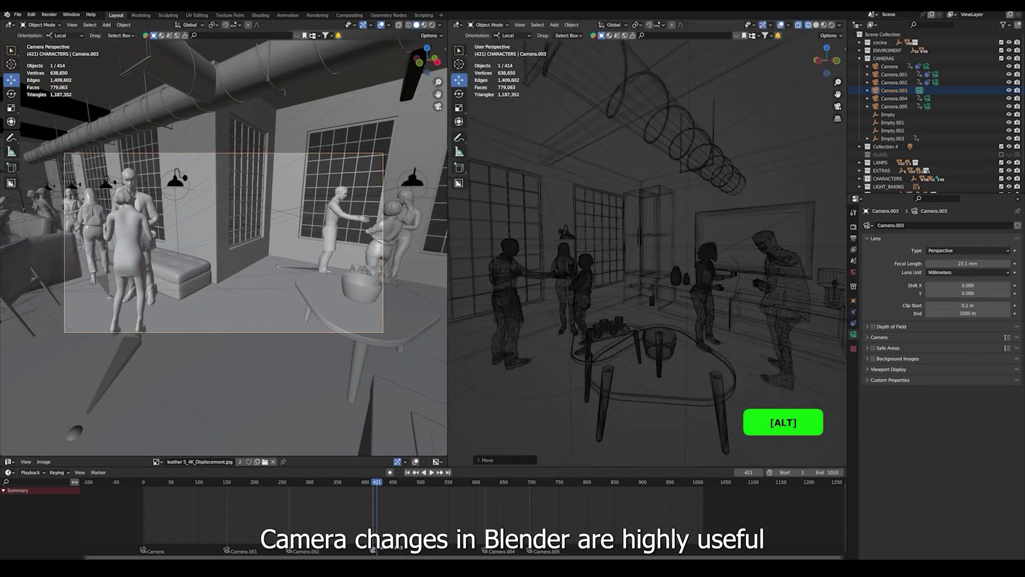
key(ctrl+alt+KP_0)
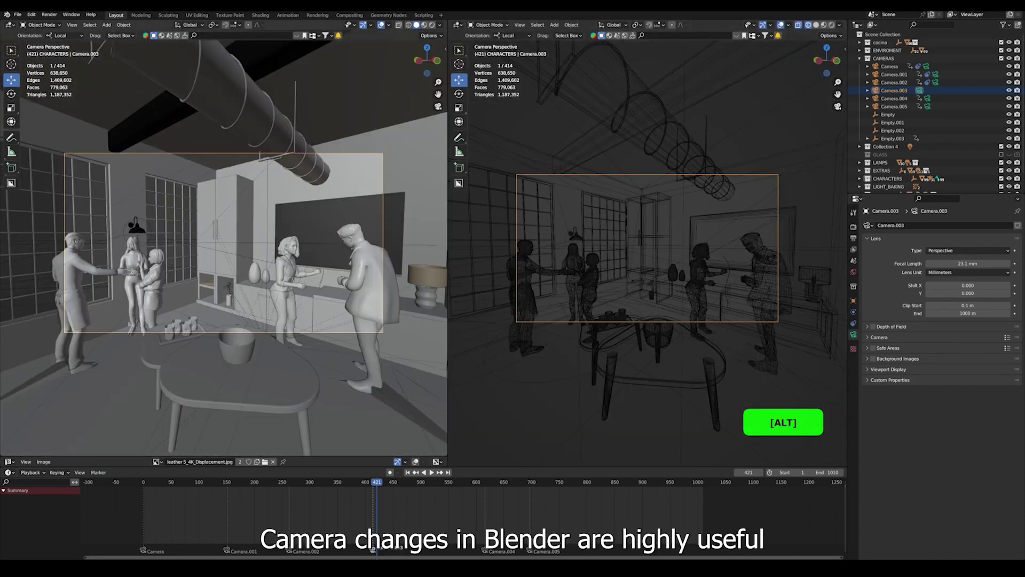
middle_drag(646, 251, 662, 192)
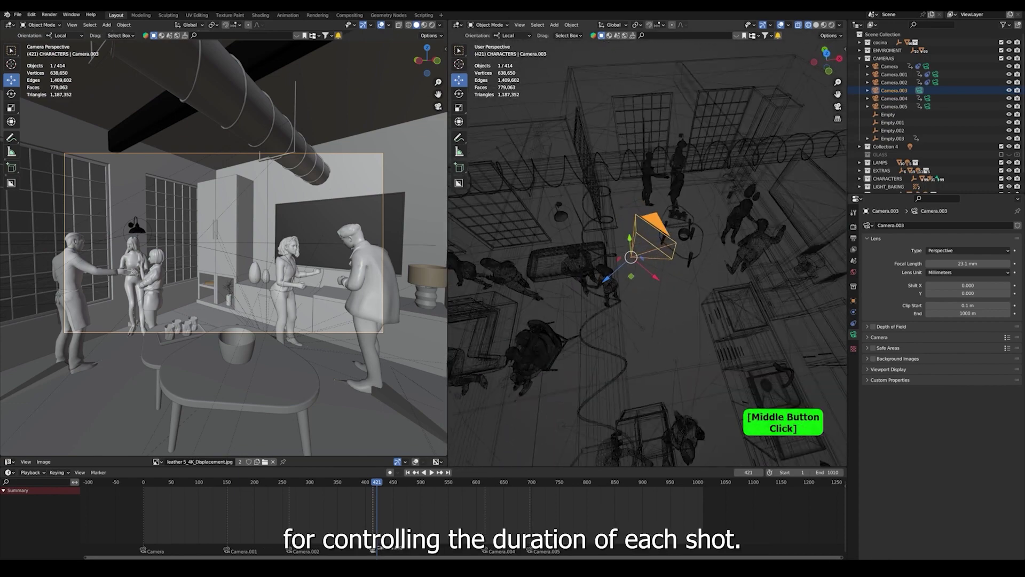
key(w)
drag(629, 283, 654, 247)
key(q)
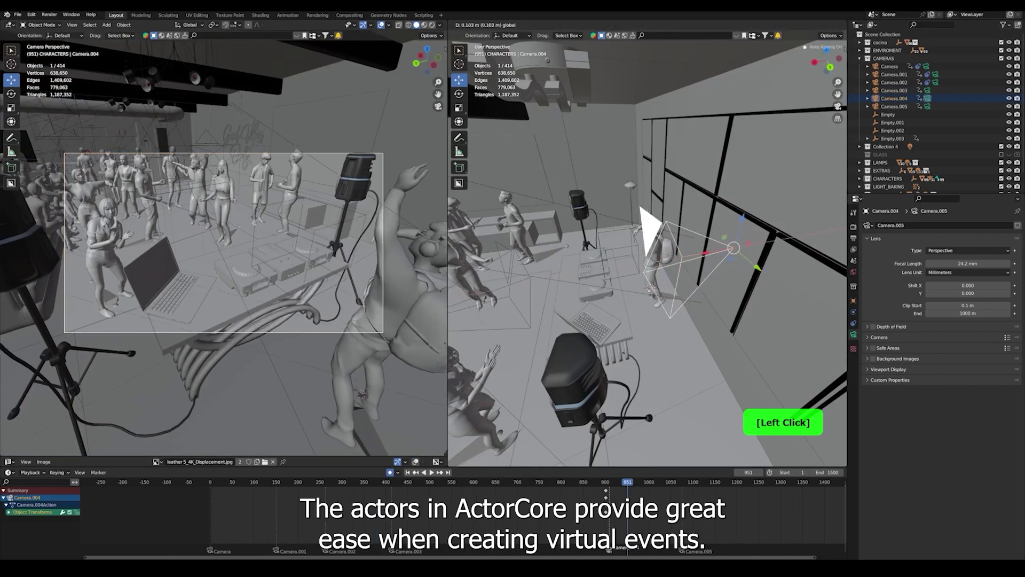
Step: Move Camera.004 from the DJ table toward the dancing crowd at frame 951, and play the shot from about frame 910
drag(646, 224, 451, 235)
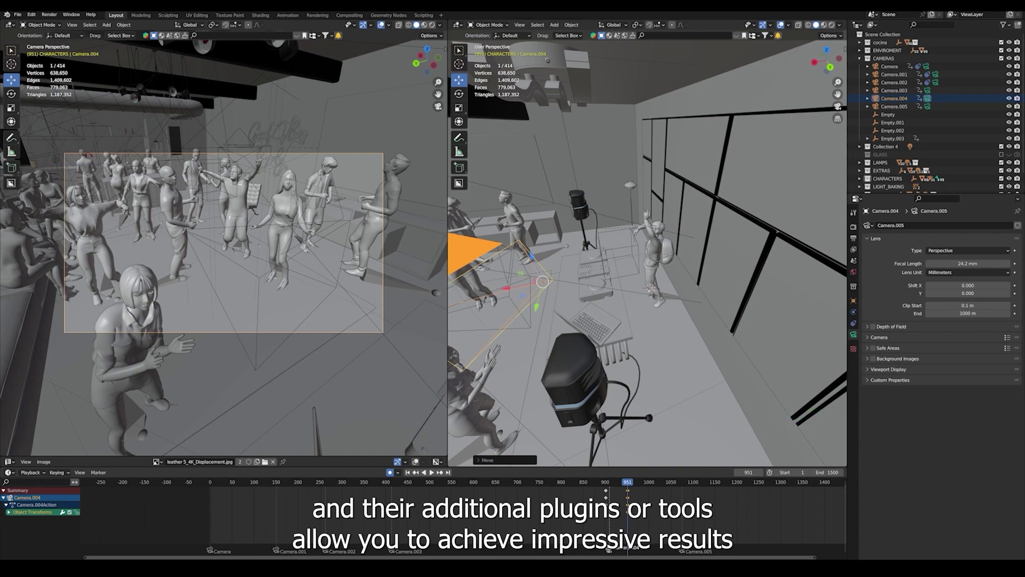
mouse_move(627, 482)
mouse_down()
mouse_move(604, 482)
mouse_move(648, 490)
mouse_move(647, 504)
mouse_move(611, 482)
mouse_up()
key(space)
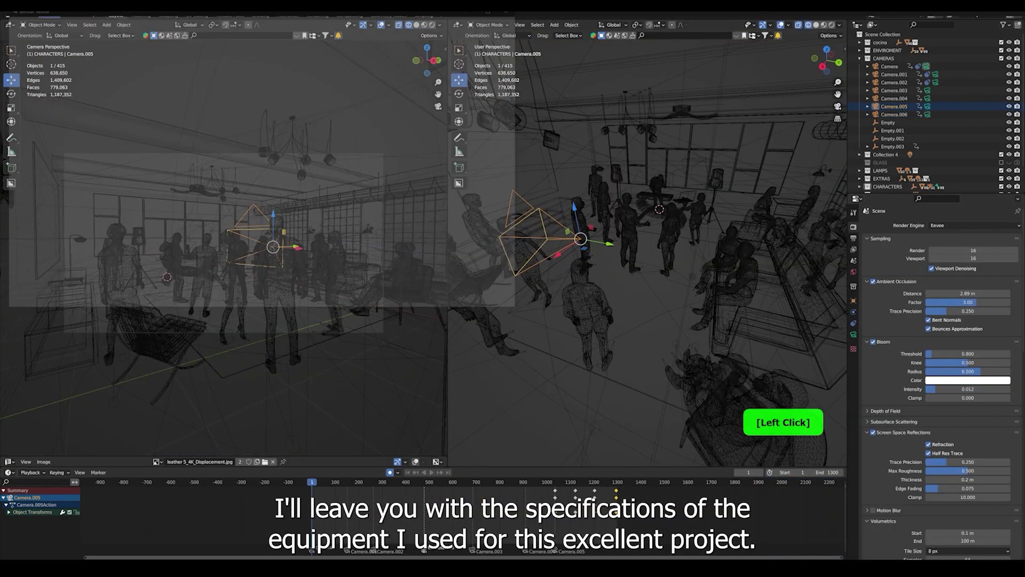
Step: Reposition the render window lower over the viewports
drag(214, 10, 387, 127)
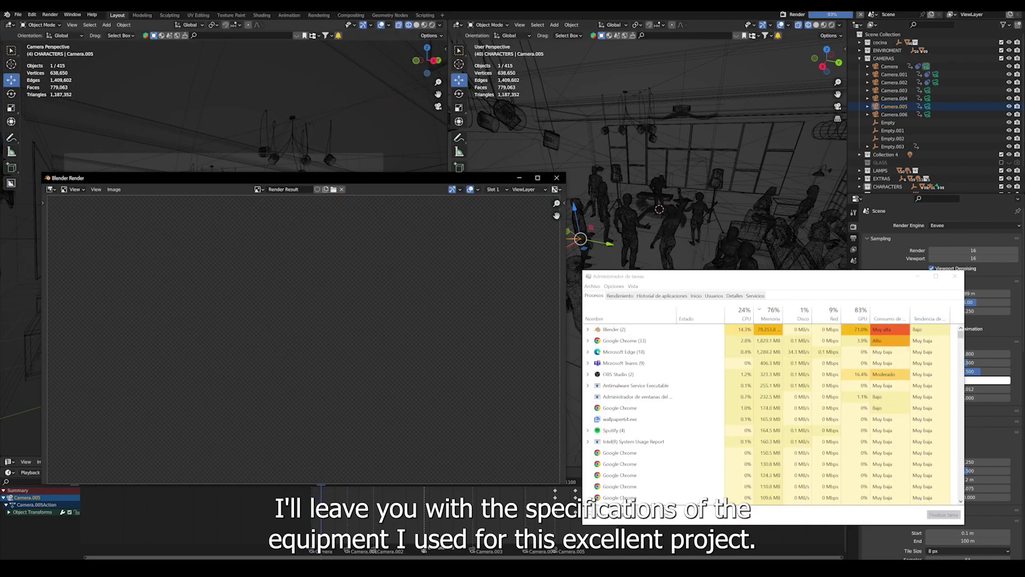